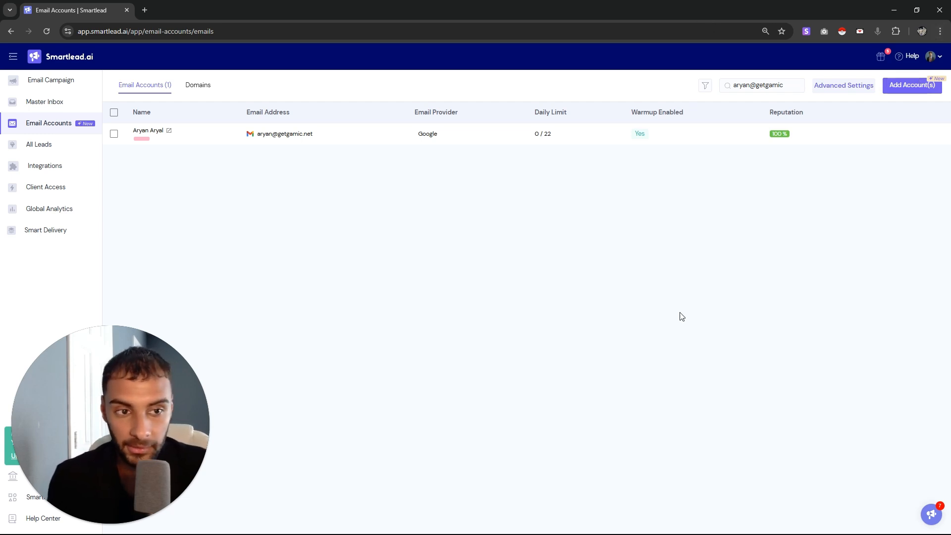
Open Add Account(s), compare the two options, and choose connecting an existing mailbox
{"action": "left_click", "coordinate": [912, 94]}
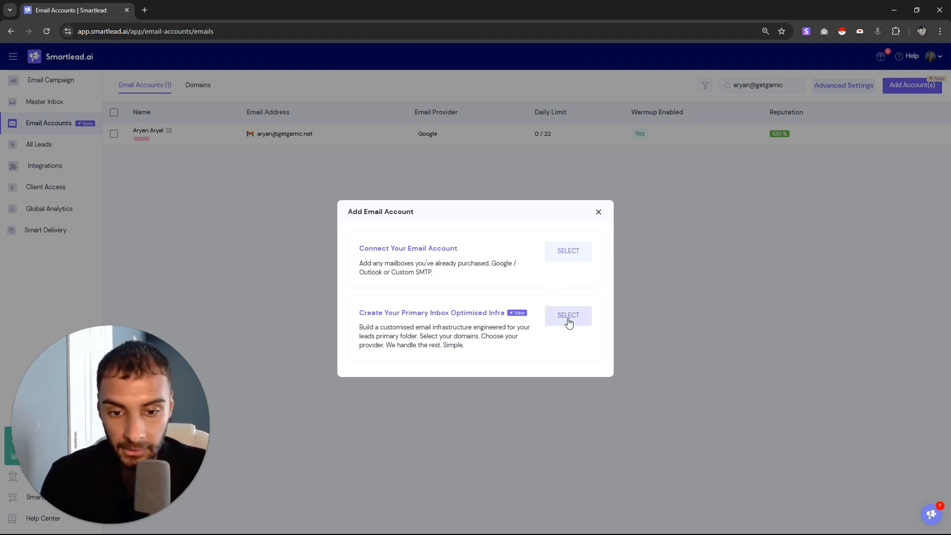
{"action": "left_click_drag", "start_coordinate": [360, 313], "coordinate": [517, 317]}
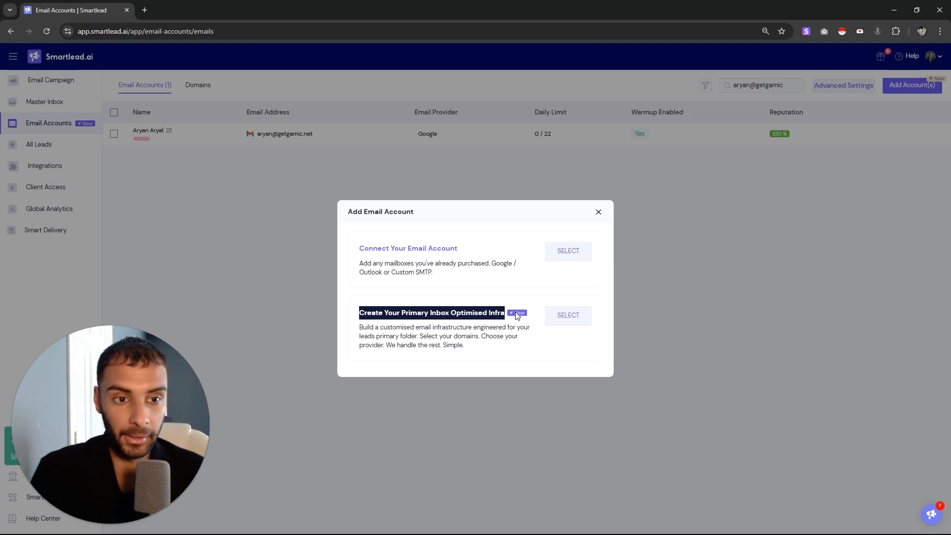
{"action": "left_click_drag", "start_coordinate": [505, 331], "coordinate": [355, 320]}
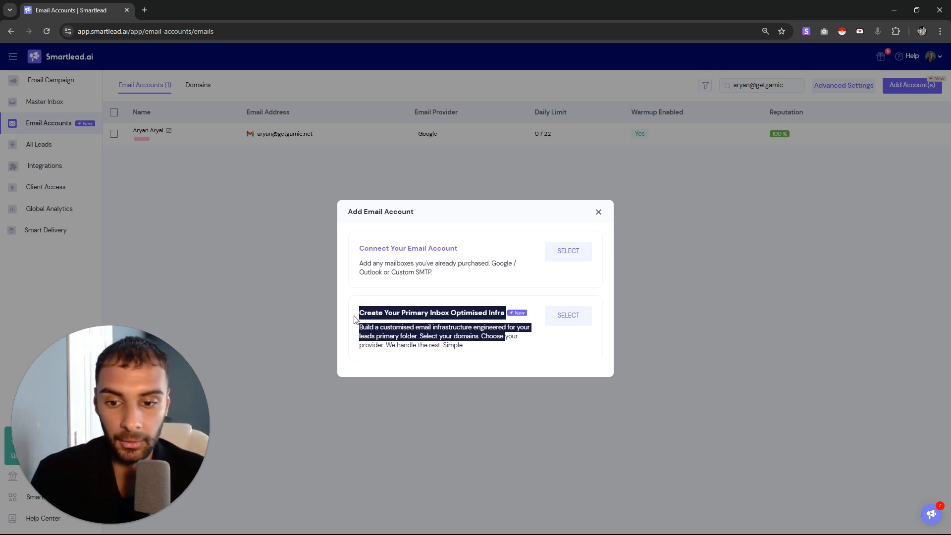
{"action": "left_click", "coordinate": [363, 314]}
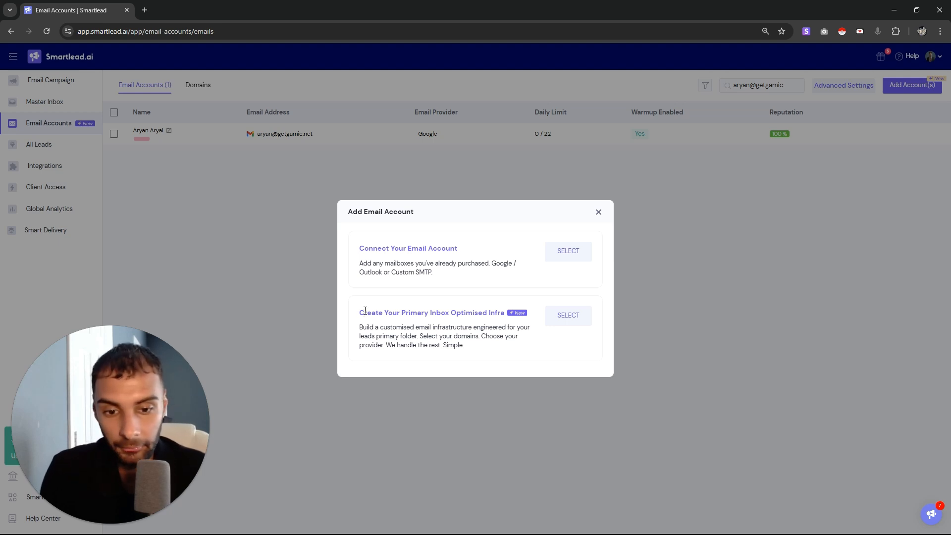
{"action": "left_click_drag", "start_coordinate": [366, 312], "coordinate": [363, 291]}
{"action": "left_click", "coordinate": [524, 355]}
{"action": "left_click_drag", "start_coordinate": [367, 255], "coordinate": [493, 276]}
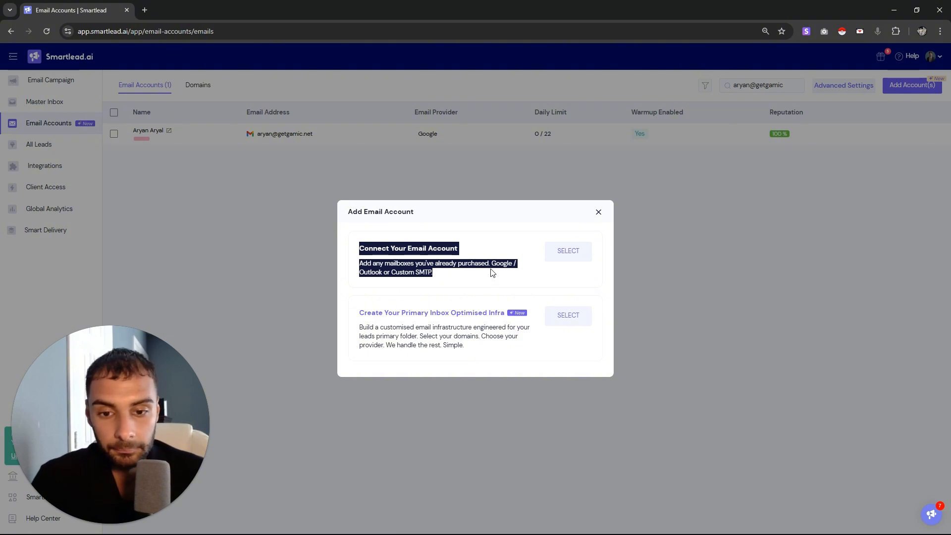
{"action": "left_click_drag", "start_coordinate": [481, 280], "coordinate": [354, 229]}
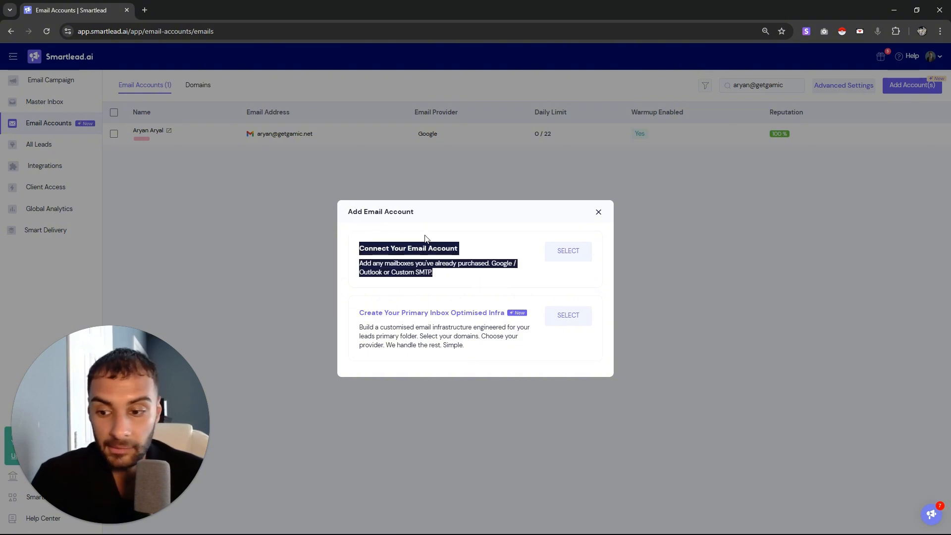
{"action": "left_click", "coordinate": [570, 251]}
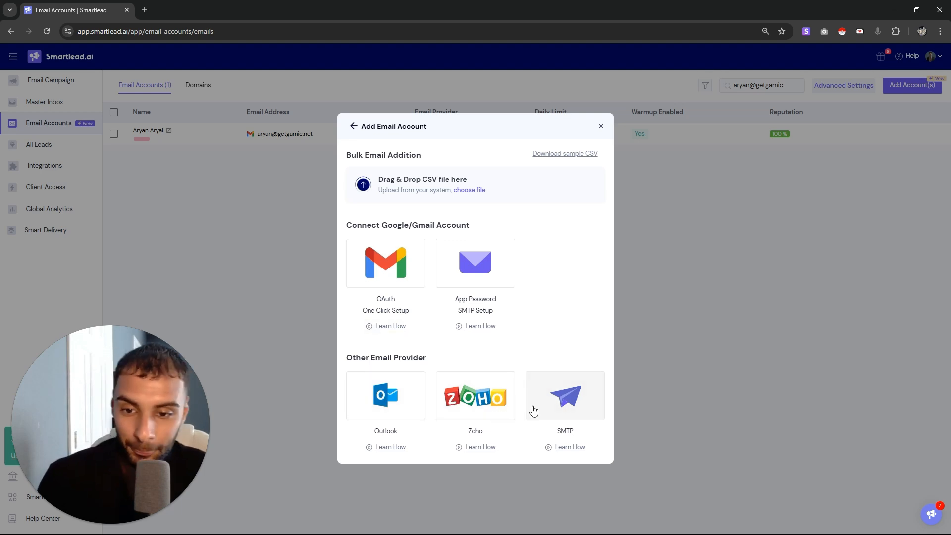
Look through the Google OAuth and Outlook connection instruction popups
{"action": "left_click", "coordinate": [419, 259]}
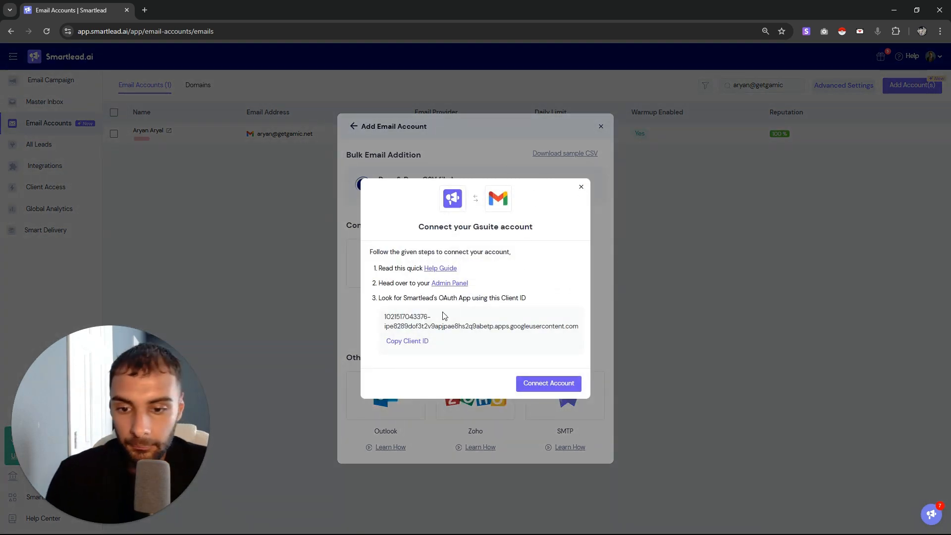
{"action": "left_click", "coordinate": [580, 187]}
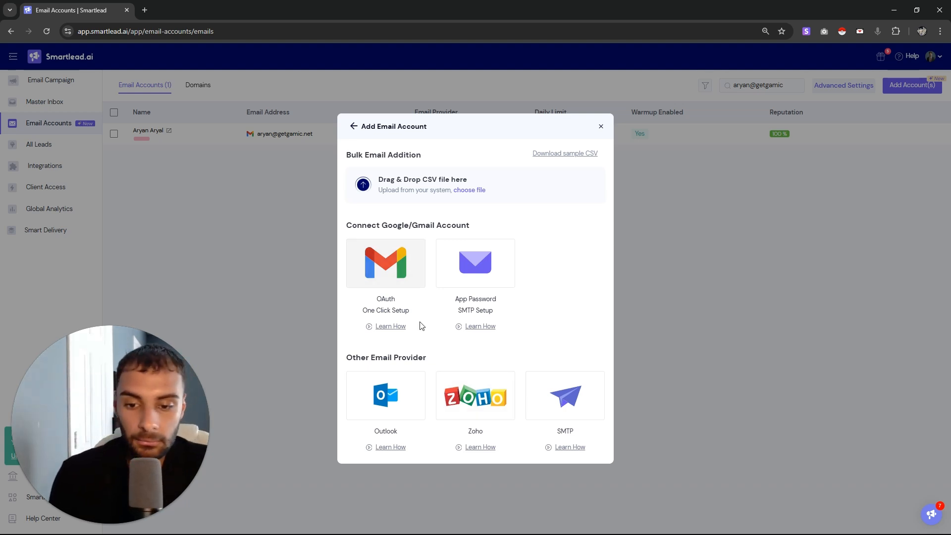
{"action": "left_click", "coordinate": [415, 399]}
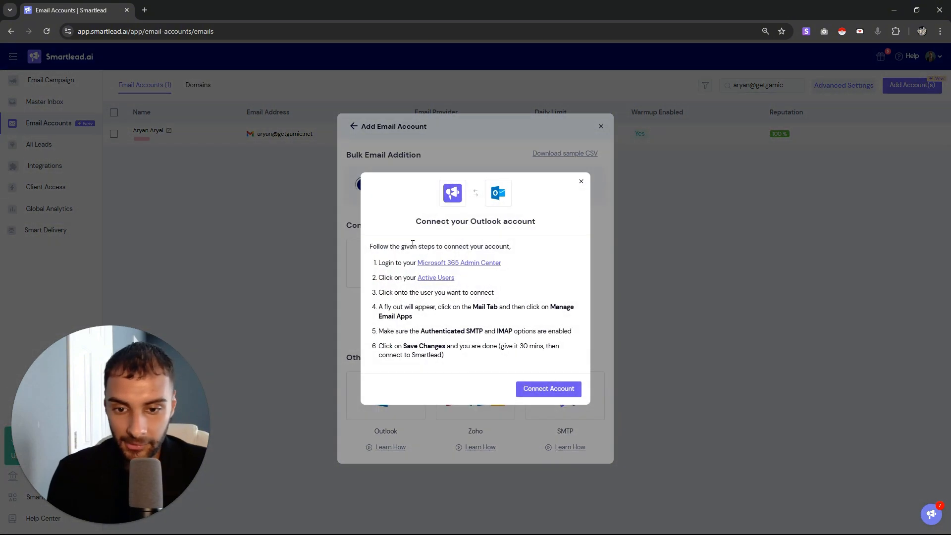
{"action": "left_click_drag", "start_coordinate": [383, 267], "coordinate": [565, 296]}
{"action": "left_click", "coordinate": [581, 181]}
{"action": "left_click", "coordinate": [417, 263]}
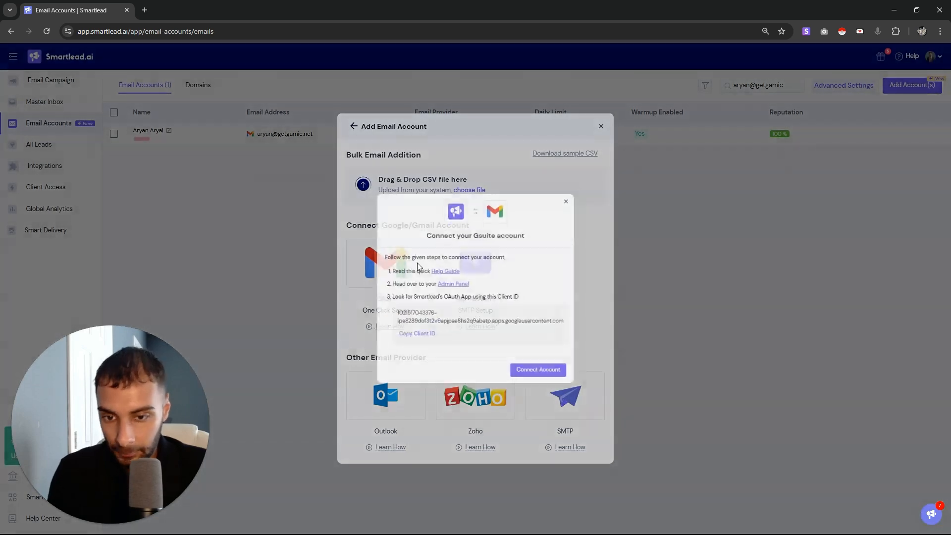
{"action": "left_click", "coordinate": [583, 187]}
Go over Outlook connection setup steps 1 through 6, then close the popup
{"action": "left_click", "coordinate": [418, 394]}
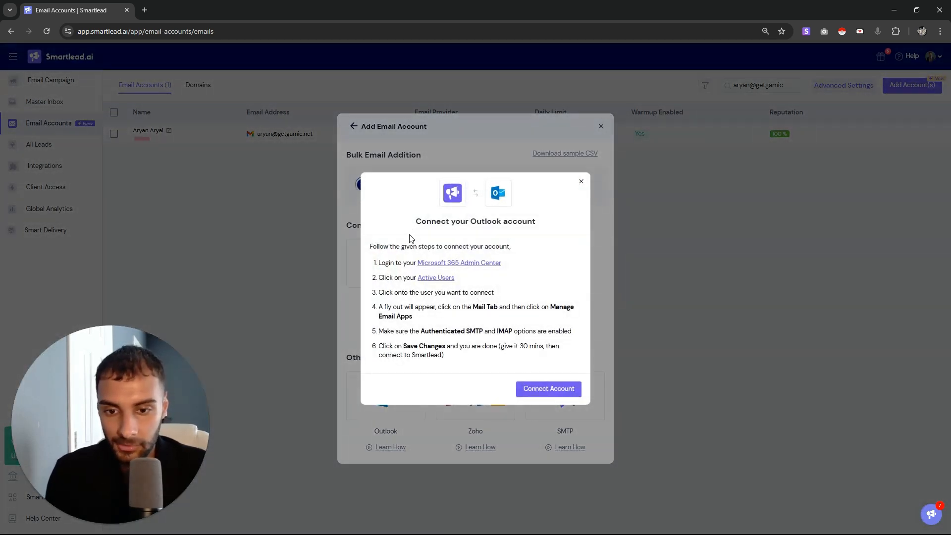
{"action": "left_click_drag", "start_coordinate": [390, 264], "coordinate": [538, 287]}
{"action": "left_click", "coordinate": [421, 258]}
{"action": "left_click_drag", "start_coordinate": [402, 263], "coordinate": [500, 286]}
{"action": "left_click", "coordinate": [484, 323]}
{"action": "left_click_drag", "start_coordinate": [483, 327], "coordinate": [423, 291]}
{"action": "left_click_drag", "start_coordinate": [444, 355], "coordinate": [417, 317]}
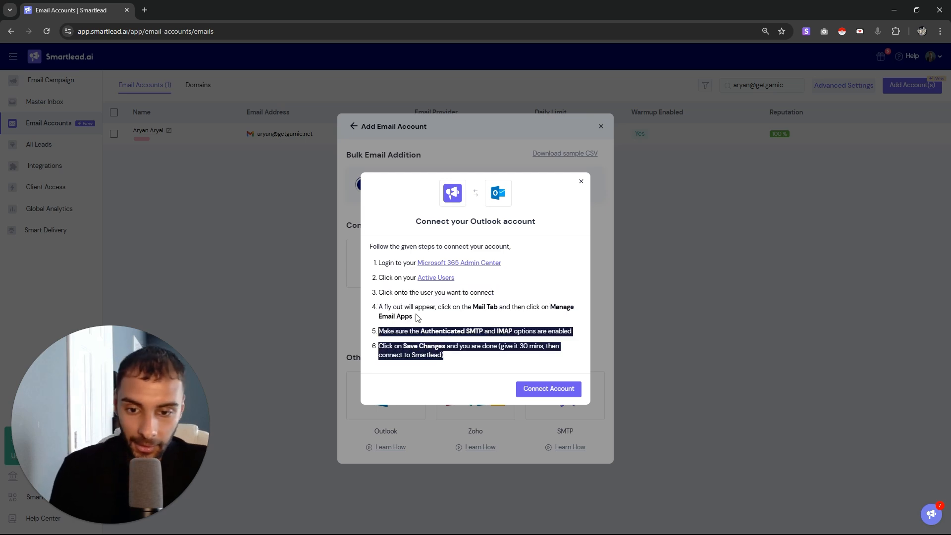
{"action": "left_click", "coordinate": [581, 181]}
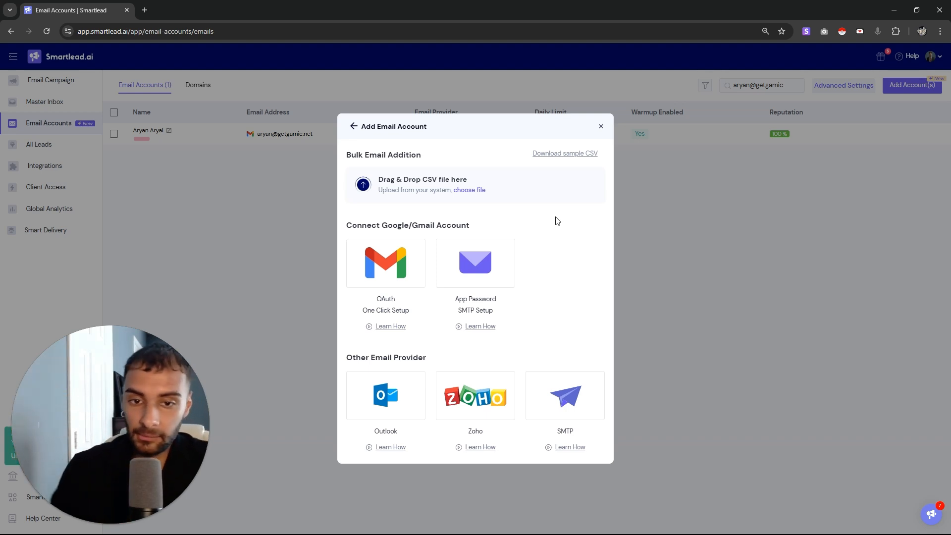
Review the Bulk Email Addition CSV drag-and-drop area, then go back to the first add-account choice
{"action": "left_click_drag", "start_coordinate": [394, 154], "coordinate": [512, 155]}
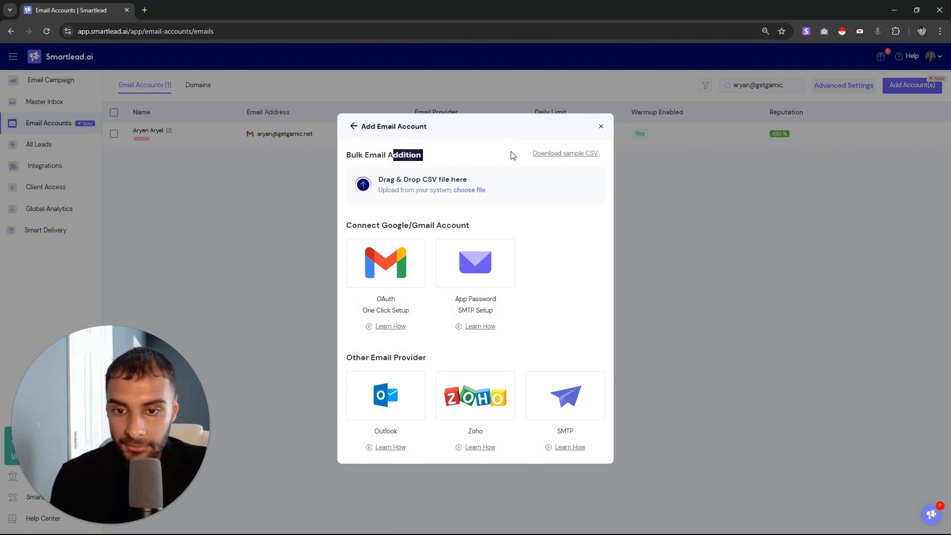
{"action": "left_click", "coordinate": [484, 164]}
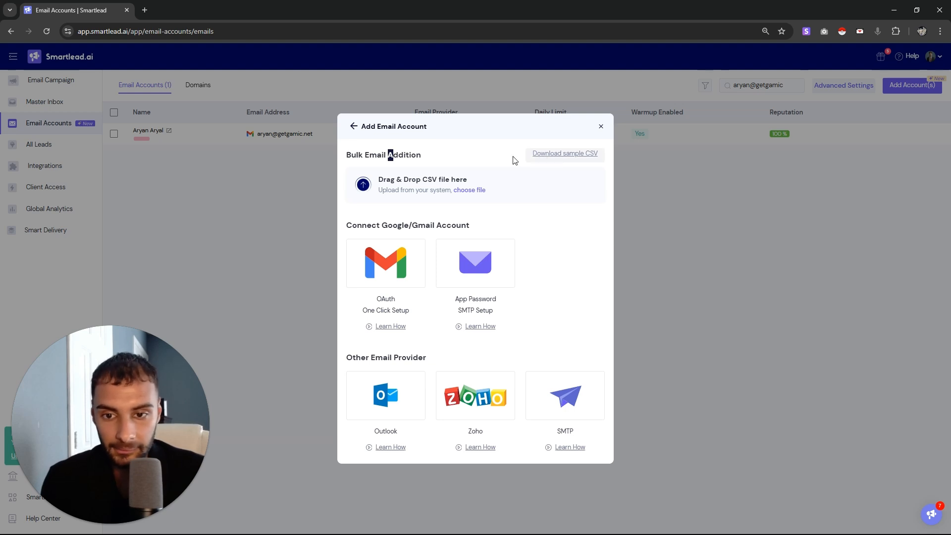
{"action": "left_click_drag", "start_coordinate": [396, 171], "coordinate": [356, 153]}
{"action": "double_click", "coordinate": [412, 179]}
{"action": "left_click_drag", "start_coordinate": [413, 179], "coordinate": [388, 177]}
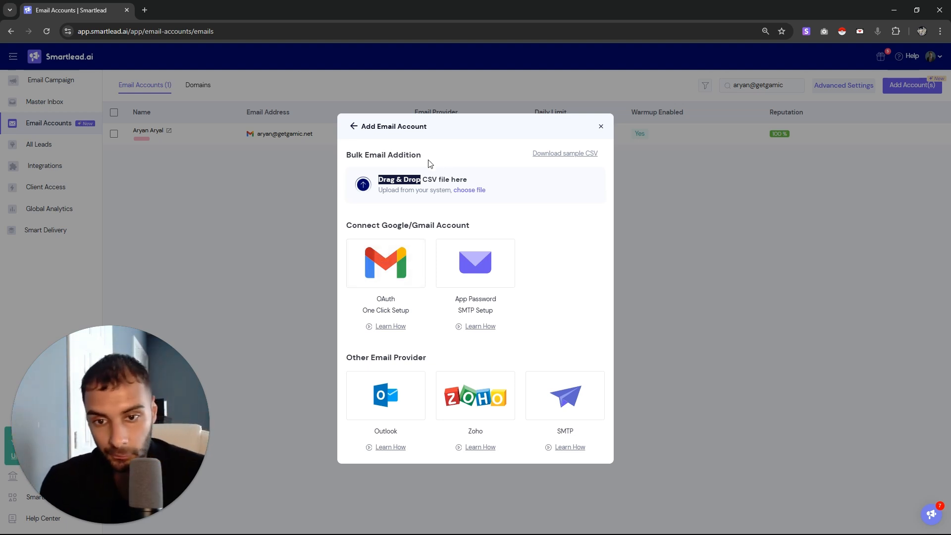
{"action": "left_click_drag", "start_coordinate": [430, 163], "coordinate": [282, 132]}
{"action": "left_click", "coordinate": [444, 183]}
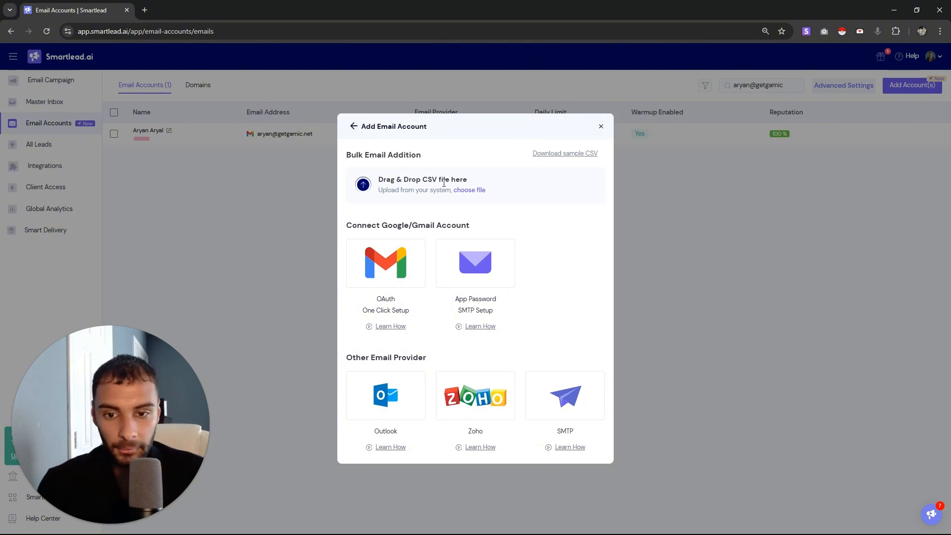
{"action": "left_click_drag", "start_coordinate": [444, 183], "coordinate": [415, 192]}
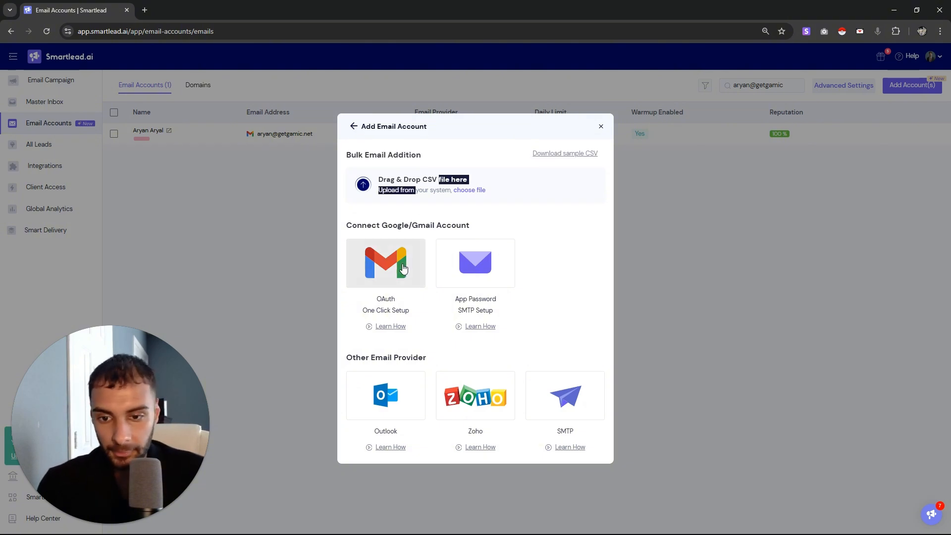
{"action": "left_click", "coordinate": [353, 128]}
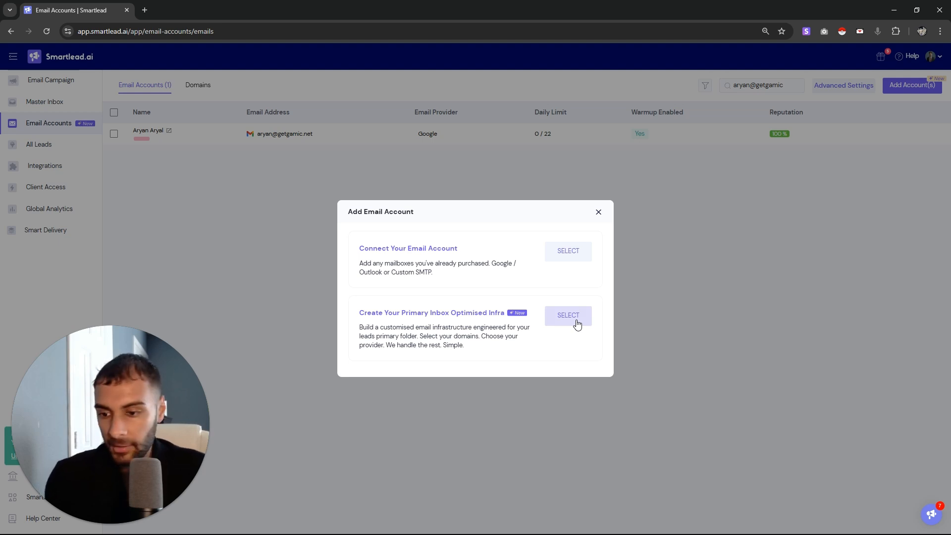
Choose Create Your Primary Inbox Optimised Infra and pick Google as the mailbox provider
{"action": "left_click", "coordinate": [578, 324]}
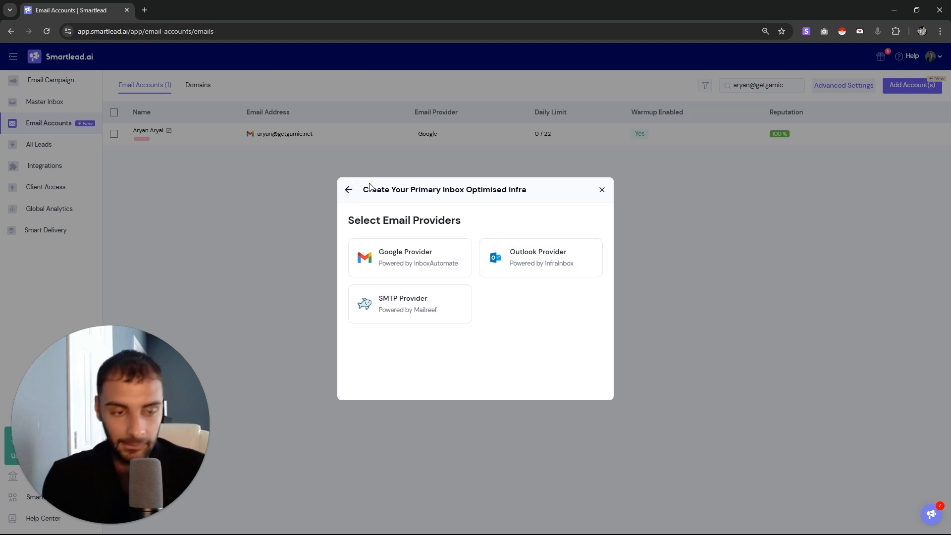
{"action": "left_click_drag", "start_coordinate": [423, 220], "coordinate": [503, 219]}
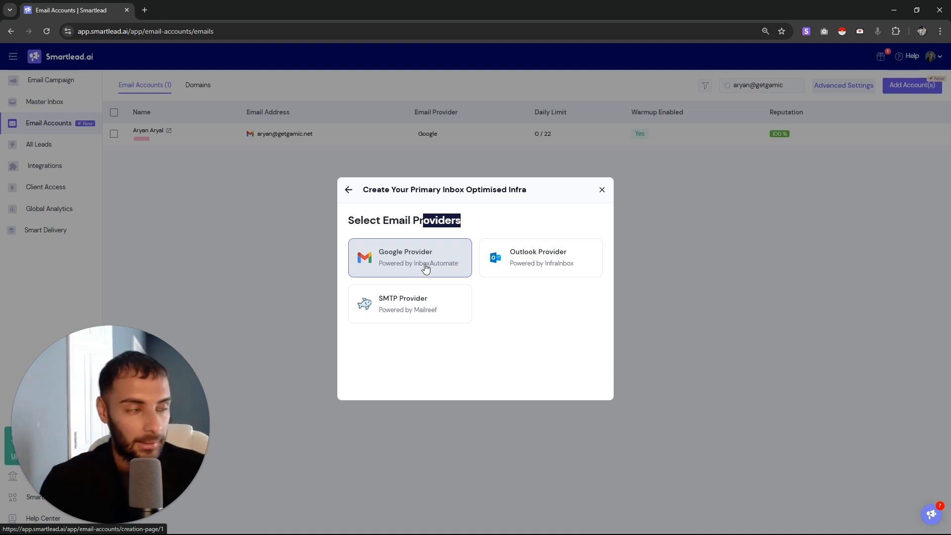
{"action": "left_click_drag", "start_coordinate": [360, 220], "coordinate": [468, 217]}
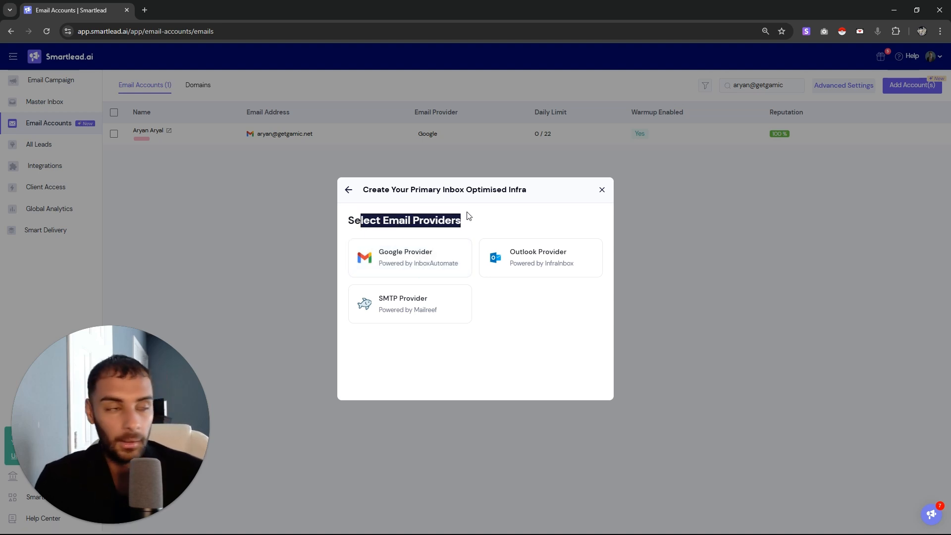
{"action": "left_click", "coordinate": [445, 267]}
Check the gamic.us website in a new browser tab before naming the domain
{"action": "left_click", "coordinate": [292, 196]}
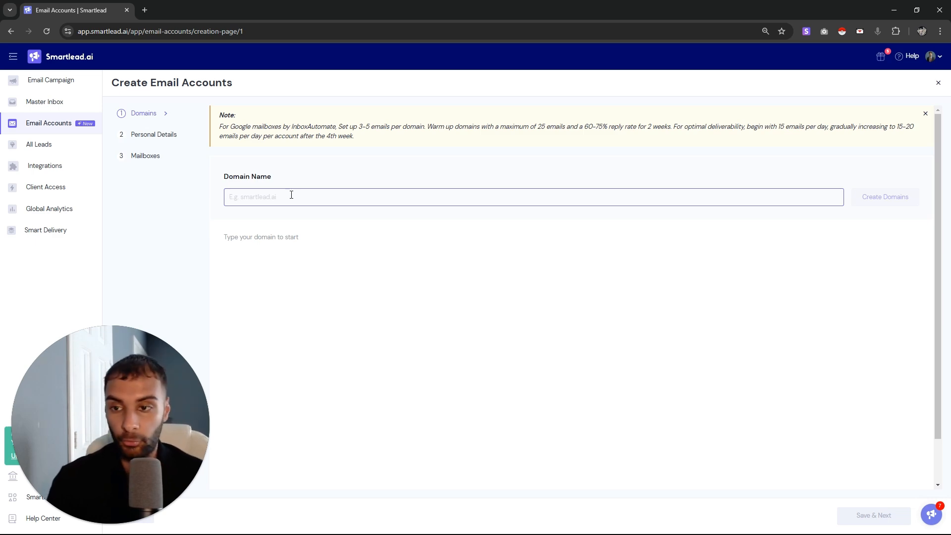
{"action": "left_click", "coordinate": [145, 10]}
{"action": "type", "text": "gam"}
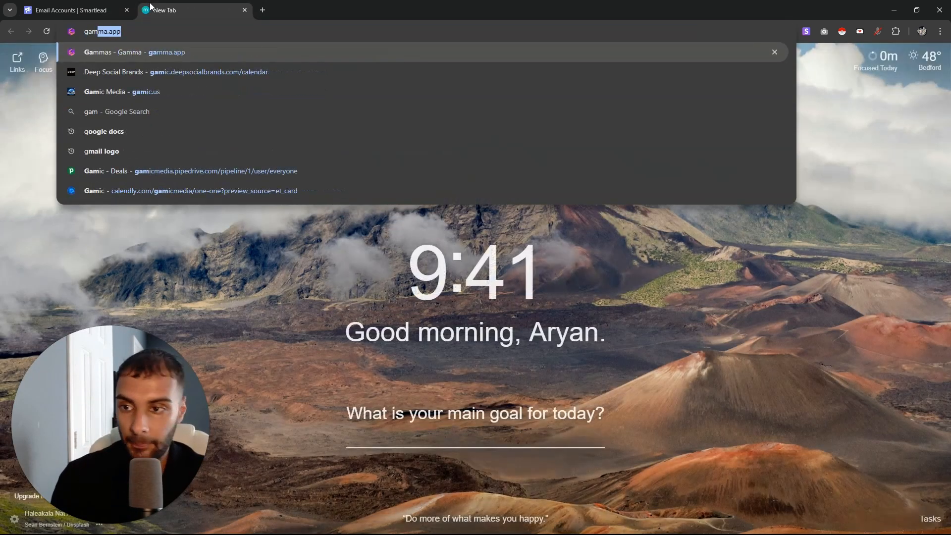
{"action": "type", "text": "ic.us"}
{"action": "key", "text": "Return"}
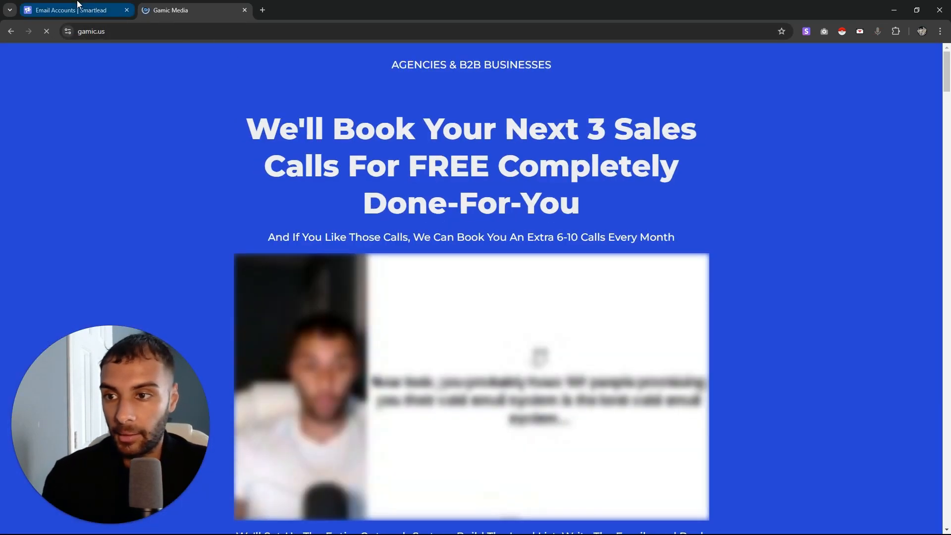
{"action": "left_click", "coordinate": [70, 10]}
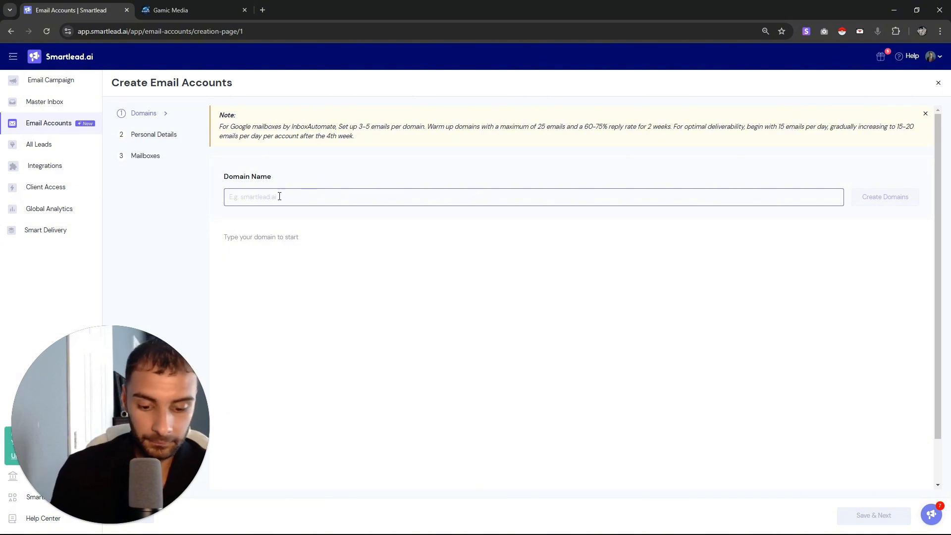
Search 'applygamicmedia', add applygamicmedia24.com at $15.00/year, and save the Domains step
{"action": "type", "text": "applygamicme"}
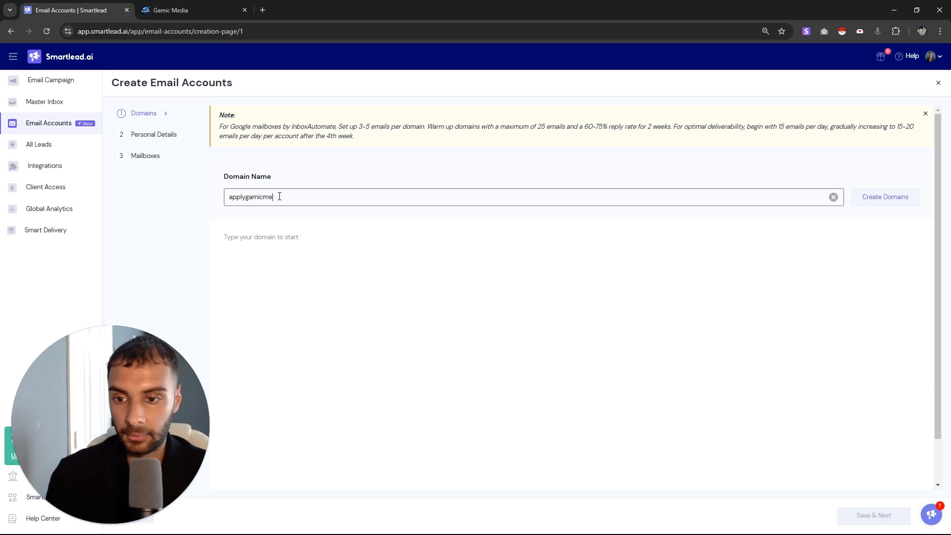
{"action": "type", "text": "dia"}
{"action": "key", "text": "Return"}
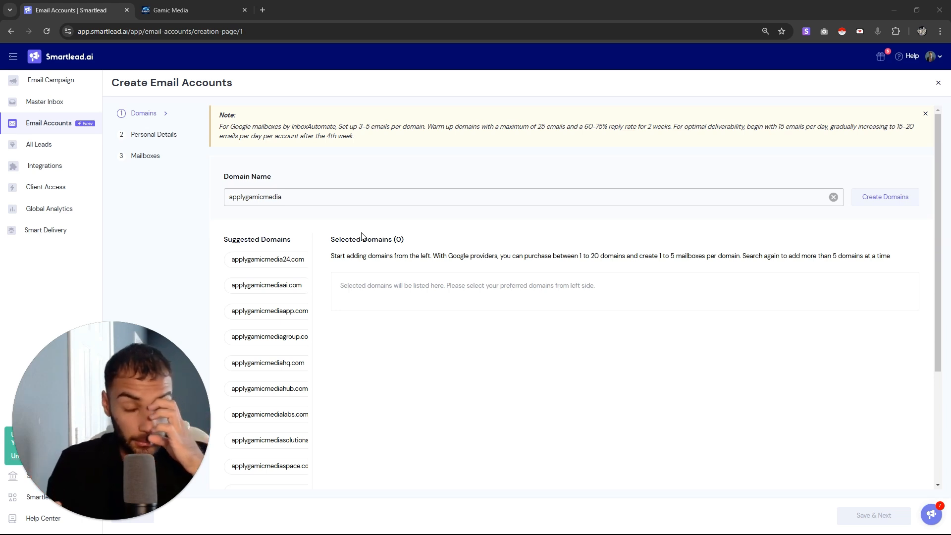
{"action": "left_click", "coordinate": [277, 265]}
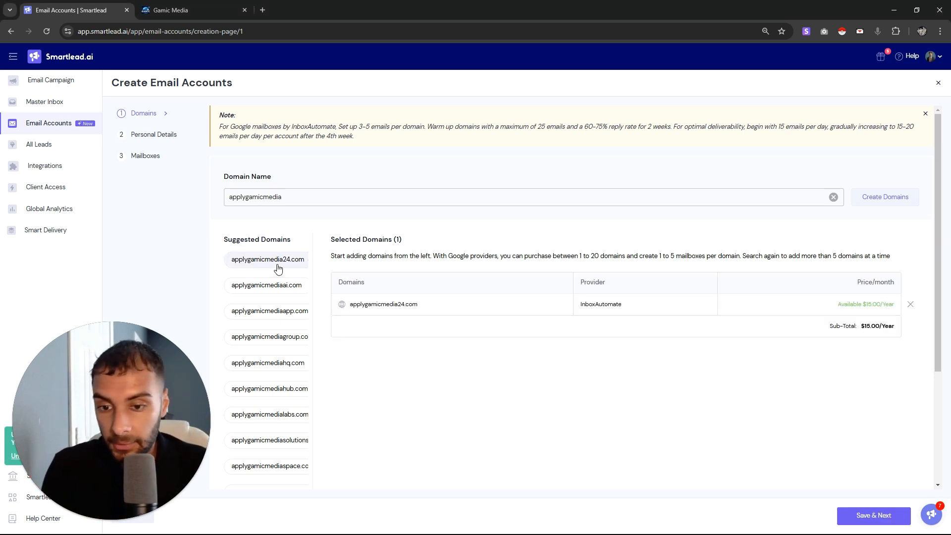
{"action": "left_click_drag", "start_coordinate": [858, 328], "coordinate": [714, 371]}
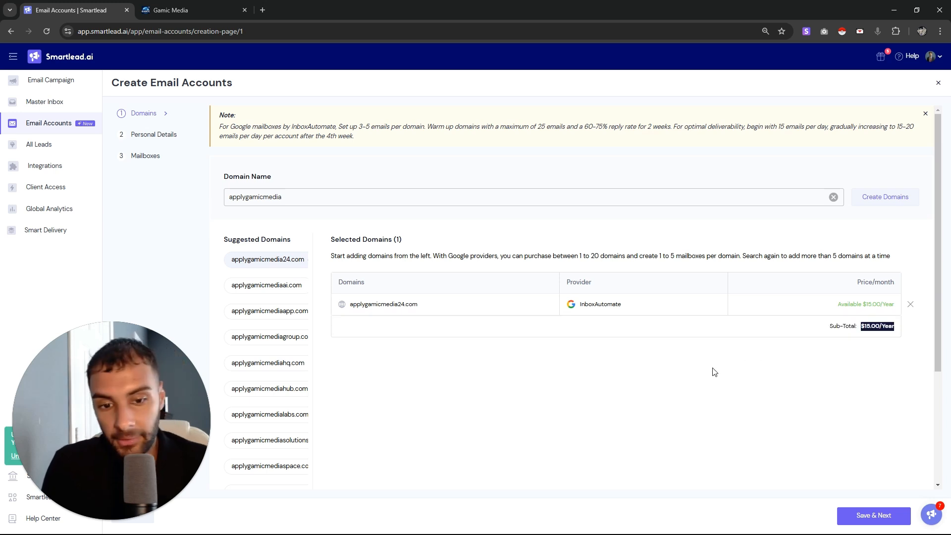
{"action": "left_click", "coordinate": [866, 522]}
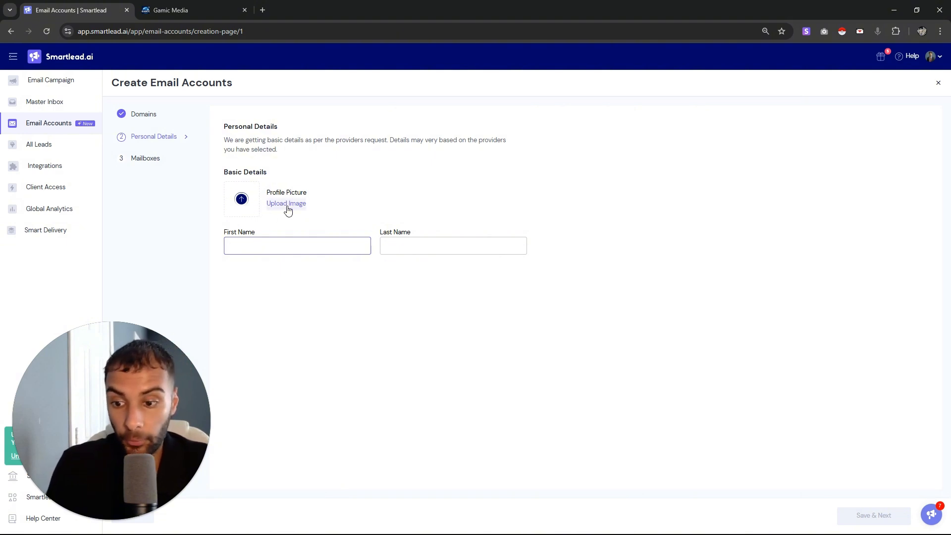
Autofill the sender's first and last name with a profile photo and continue to Mailboxes
{"action": "left_click", "coordinate": [298, 244]}
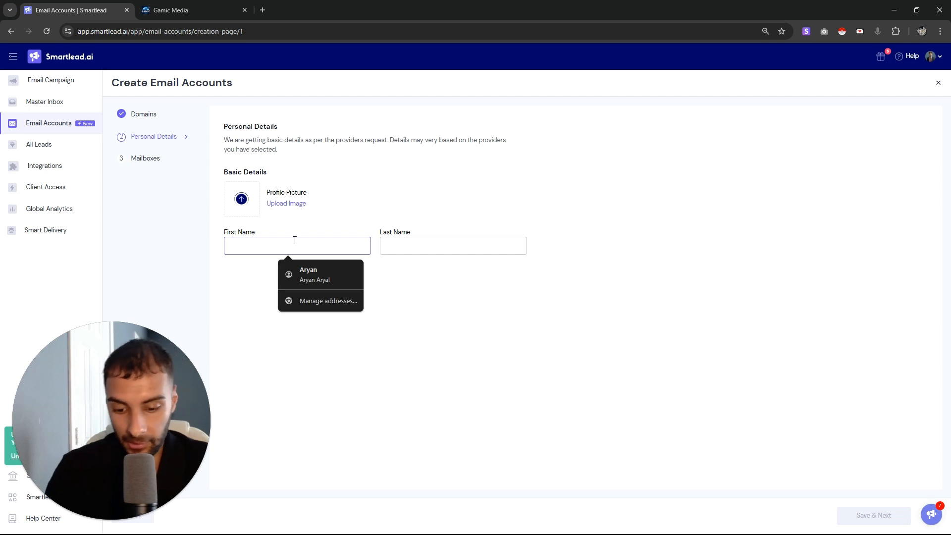
{"action": "left_click", "coordinate": [325, 272]}
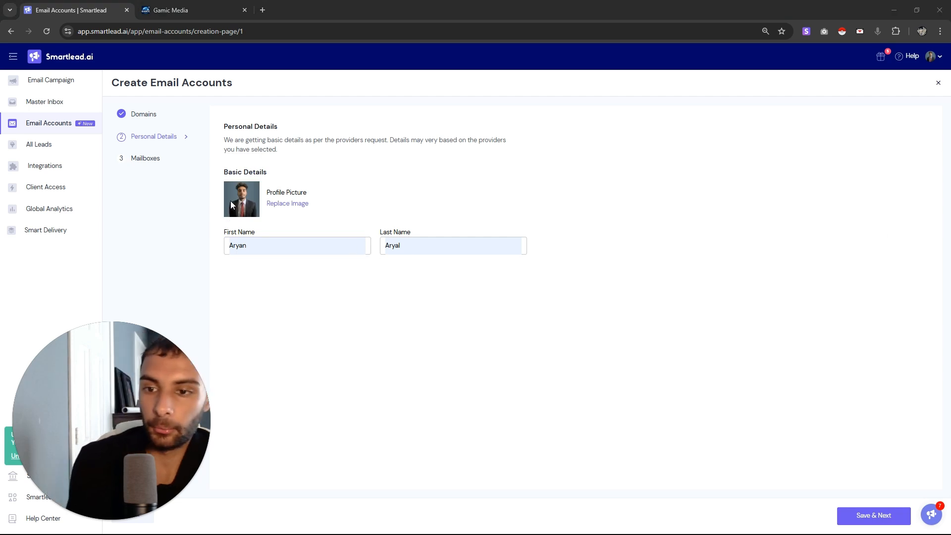
{"action": "left_click", "coordinate": [870, 516]}
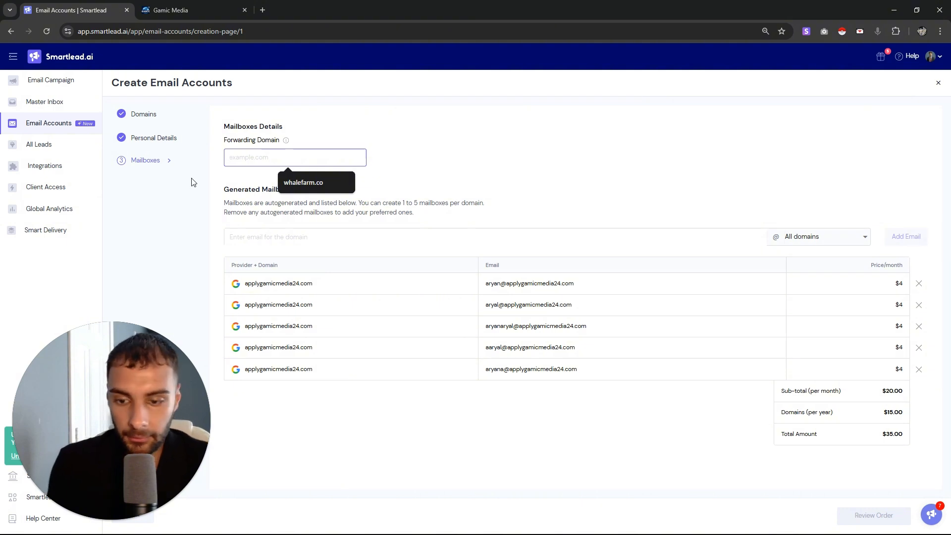
Set the forwarding domain to gamic.us, comparing it against the Gamic Media website
{"action": "type", "text": "gamic."}
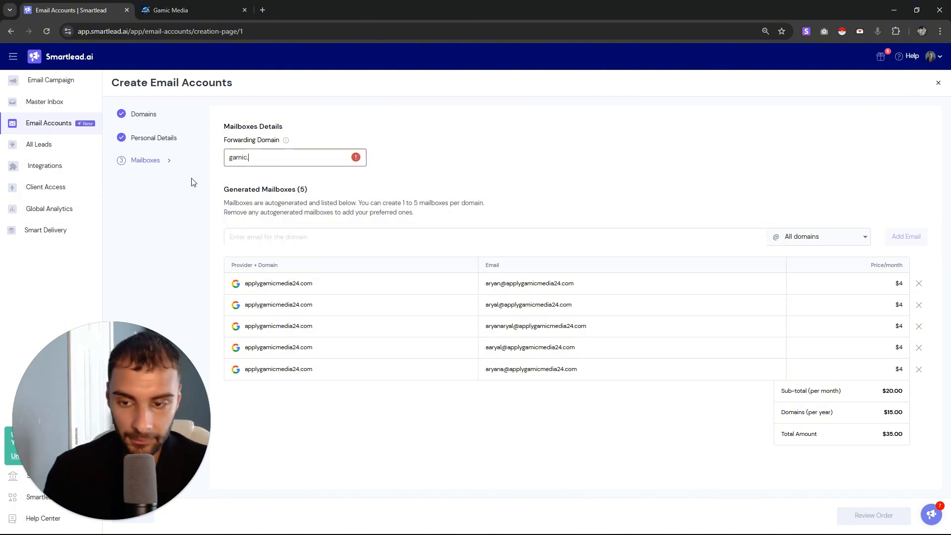
{"action": "type", "text": "us"}
{"action": "left_click", "coordinate": [599, 142]}
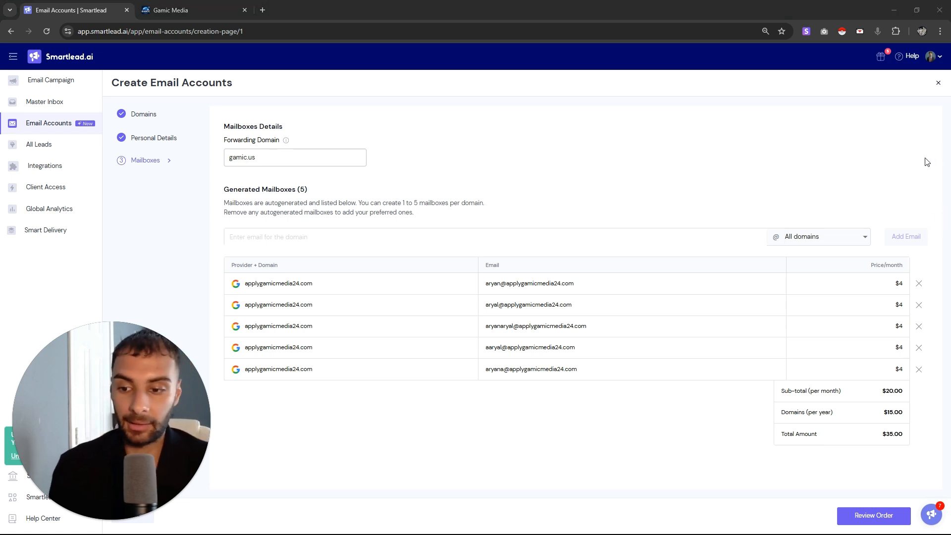
{"action": "left_click", "coordinate": [159, 10]}
{"action": "left_click", "coordinate": [126, 13]}
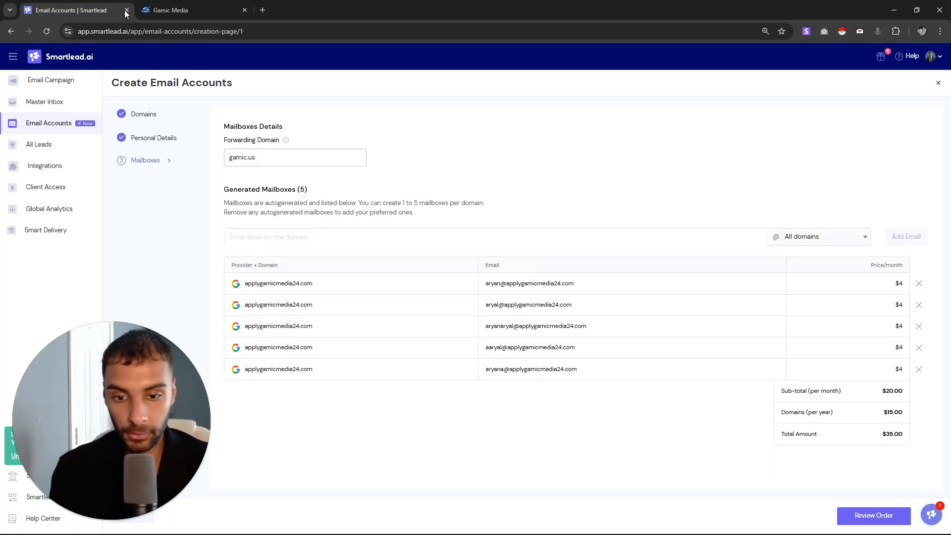
{"action": "left_click_drag", "start_coordinate": [338, 369], "coordinate": [286, 367]}
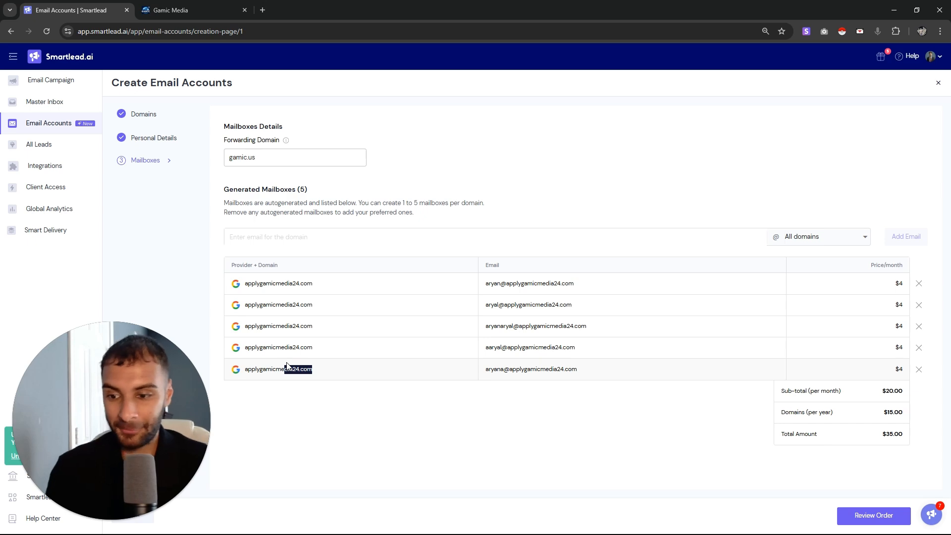
{"action": "left_click", "coordinate": [164, 10]}
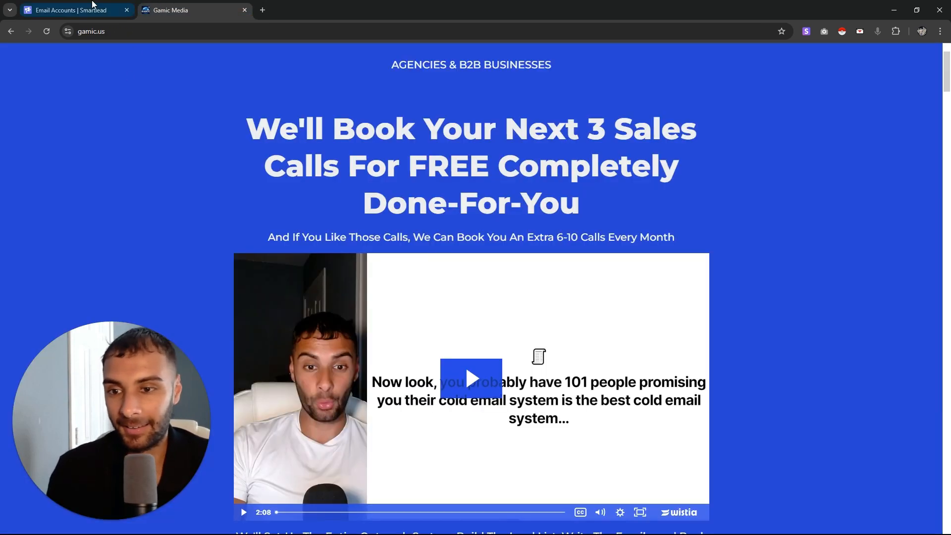
{"action": "left_click", "coordinate": [90, 5]}
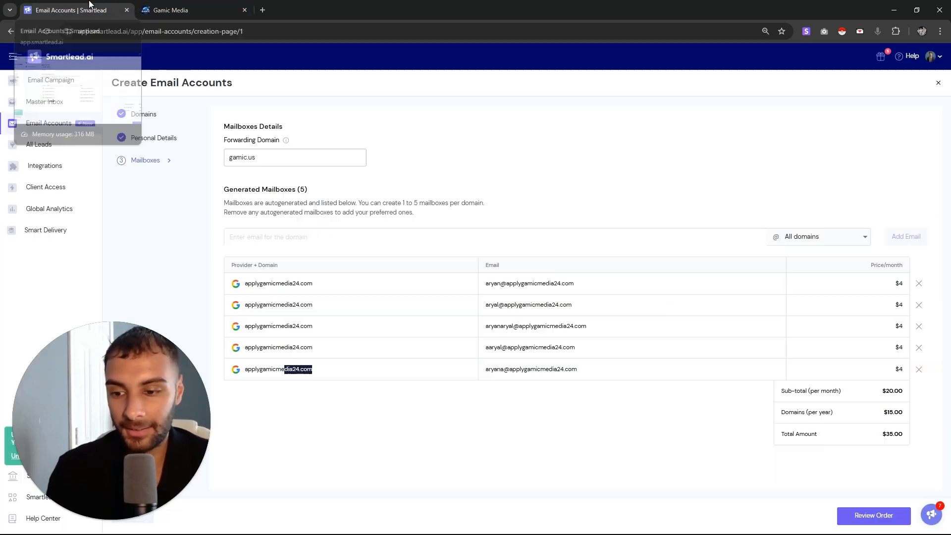
{"action": "left_click_drag", "start_coordinate": [254, 376], "coordinate": [232, 372]}
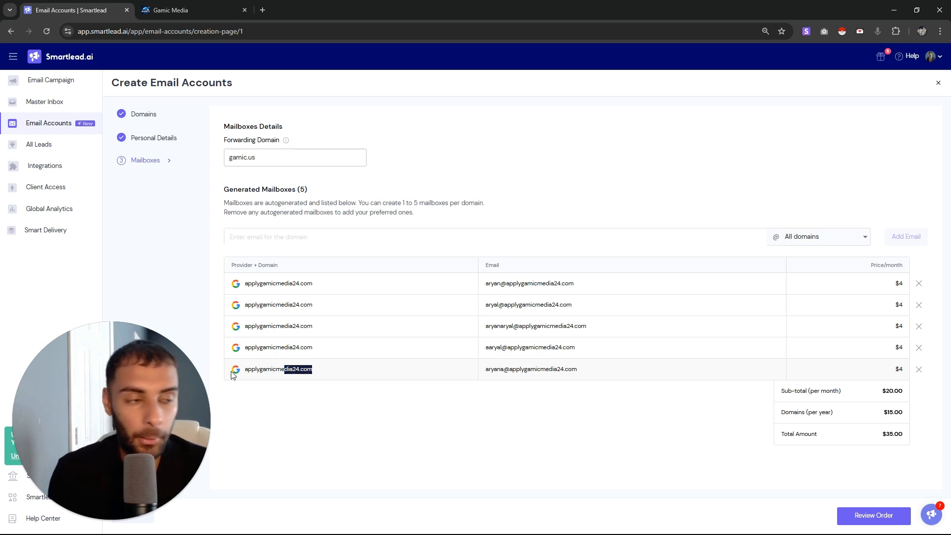
{"action": "left_click_drag", "start_coordinate": [233, 153], "coordinate": [225, 140]}
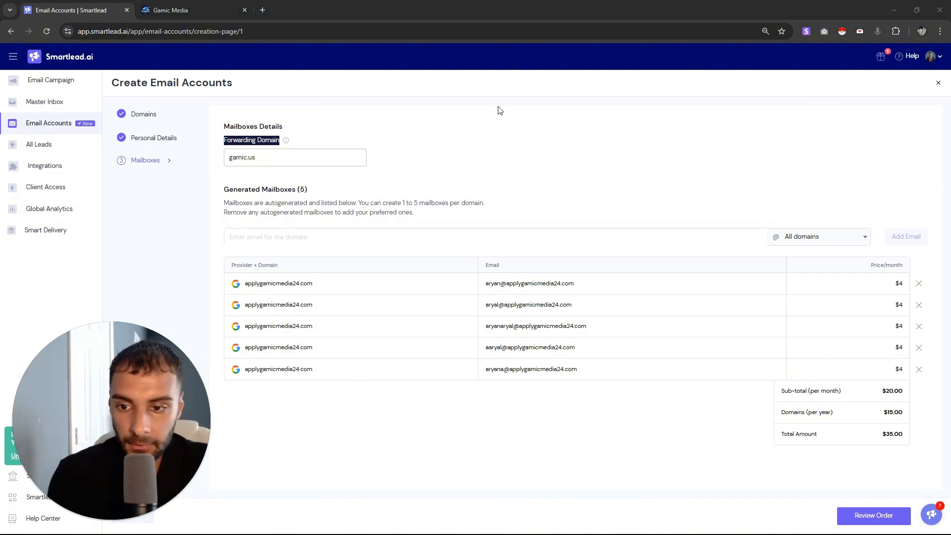
{"action": "left_click", "coordinate": [240, 191]}
{"action": "left_click_drag", "start_coordinate": [240, 192], "coordinate": [308, 202]}
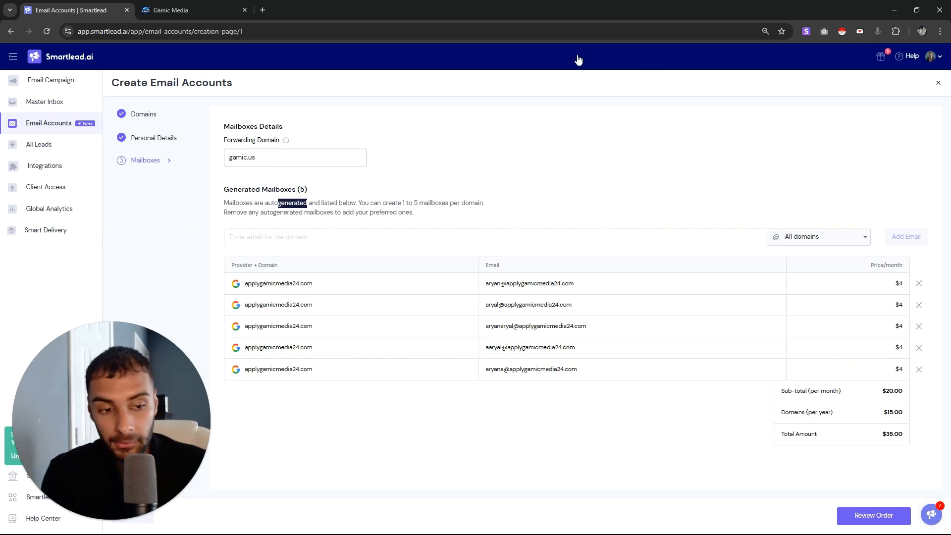
Remove the second through fifth generated mailboxes, dropping the total to $19.00
{"action": "left_click", "coordinate": [919, 370]}
{"action": "left_click", "coordinate": [920, 353]}
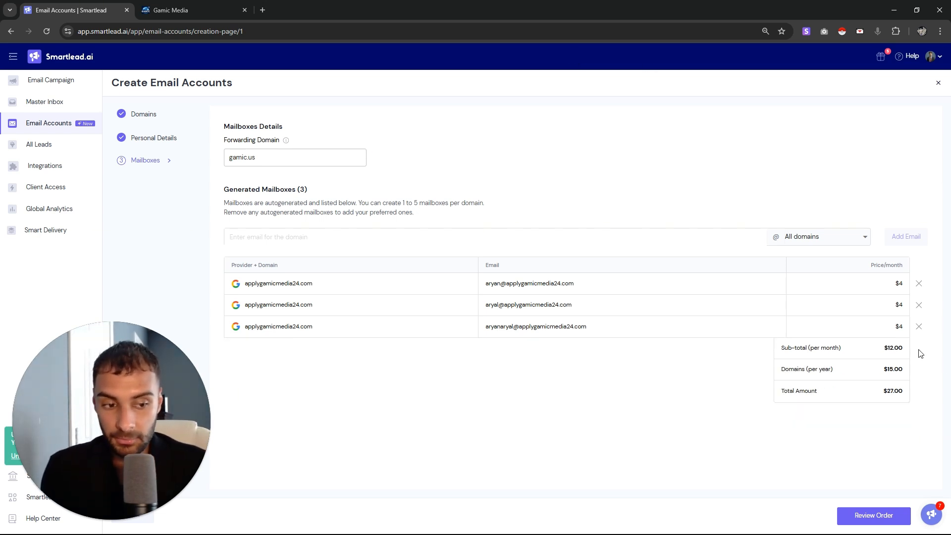
{"action": "left_click", "coordinate": [919, 327]}
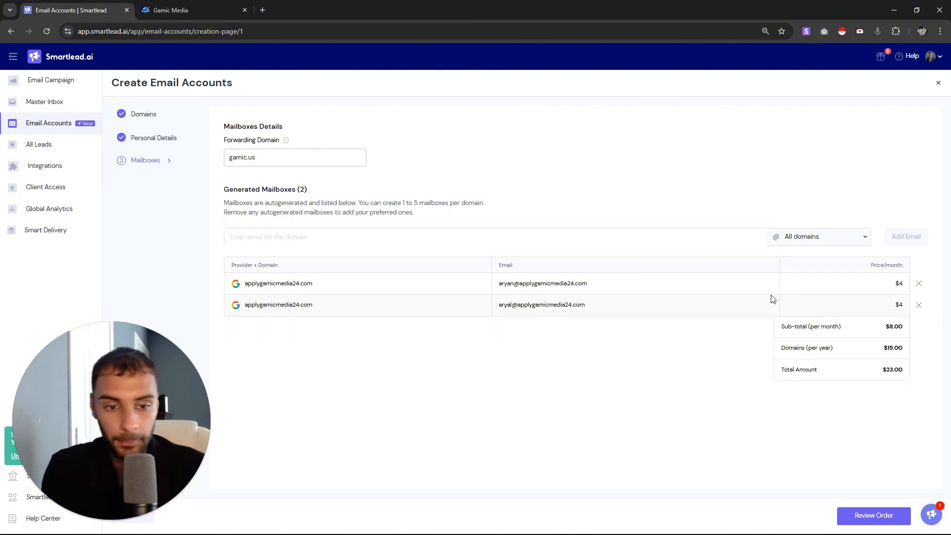
{"action": "left_click", "coordinate": [920, 305]}
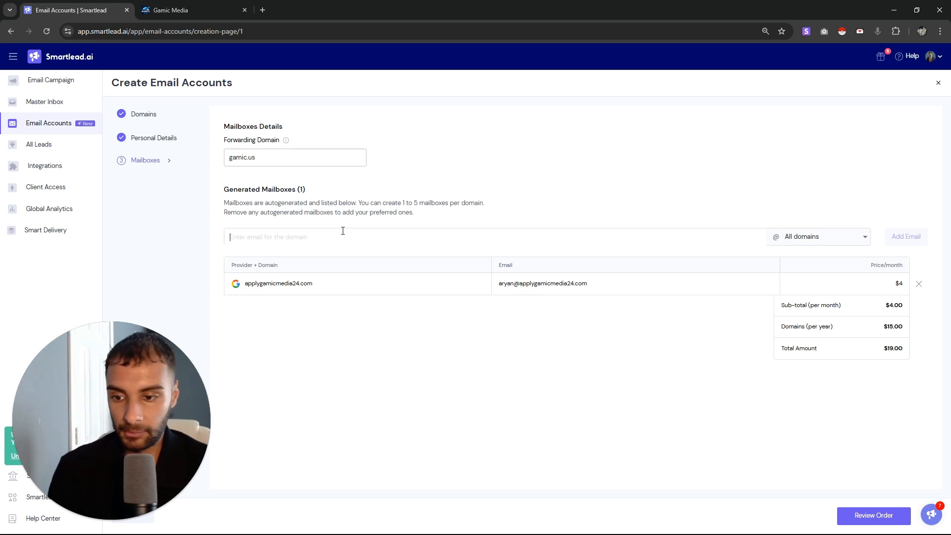
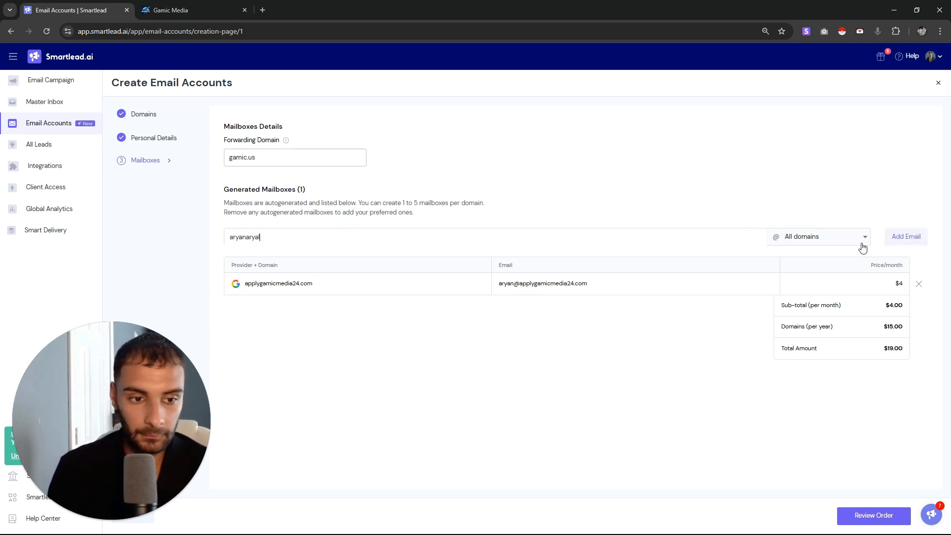
Add a custom-named applygamicmedia24.com mailbox and review the $23.00 order for 1 domain, 2 accounts
{"action": "left_click", "coordinate": [899, 239]}
{"action": "left_click_drag", "start_coordinate": [489, 304], "coordinate": [475, 313]}
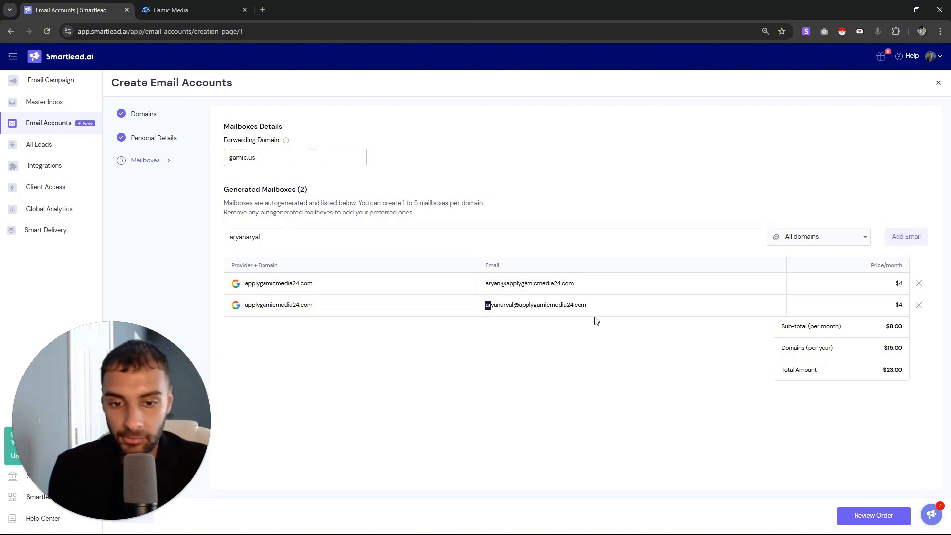
{"action": "left_click_drag", "start_coordinate": [595, 319], "coordinate": [496, 301]}
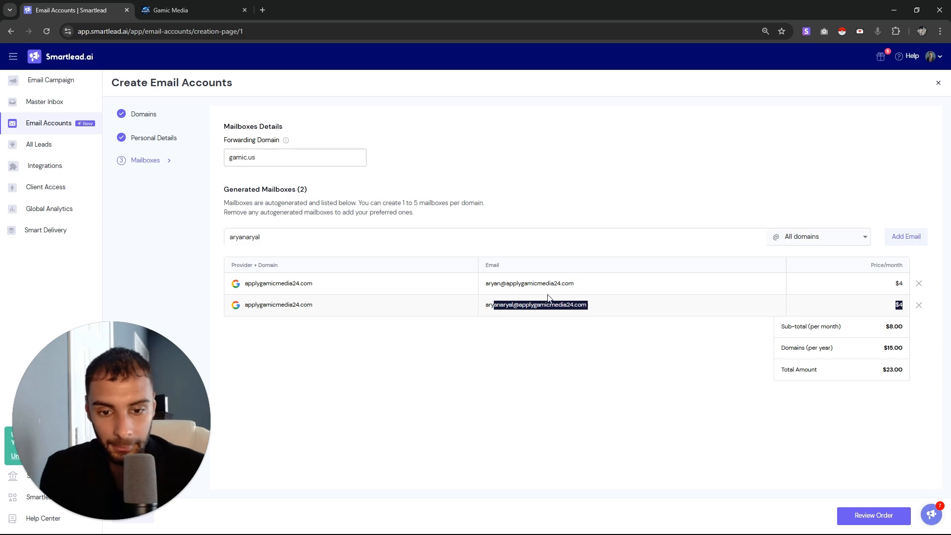
{"action": "left_click", "coordinate": [677, 176]}
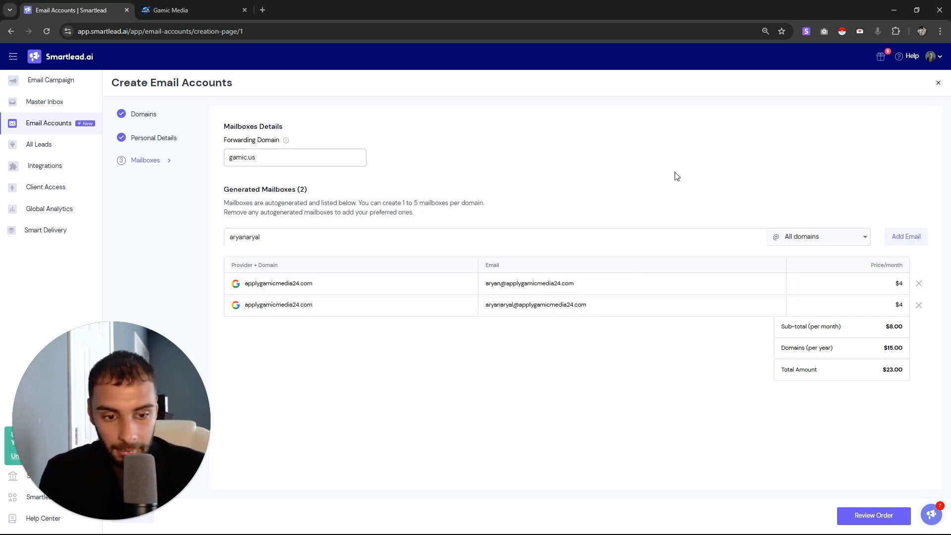
{"action": "left_click", "coordinate": [872, 515]}
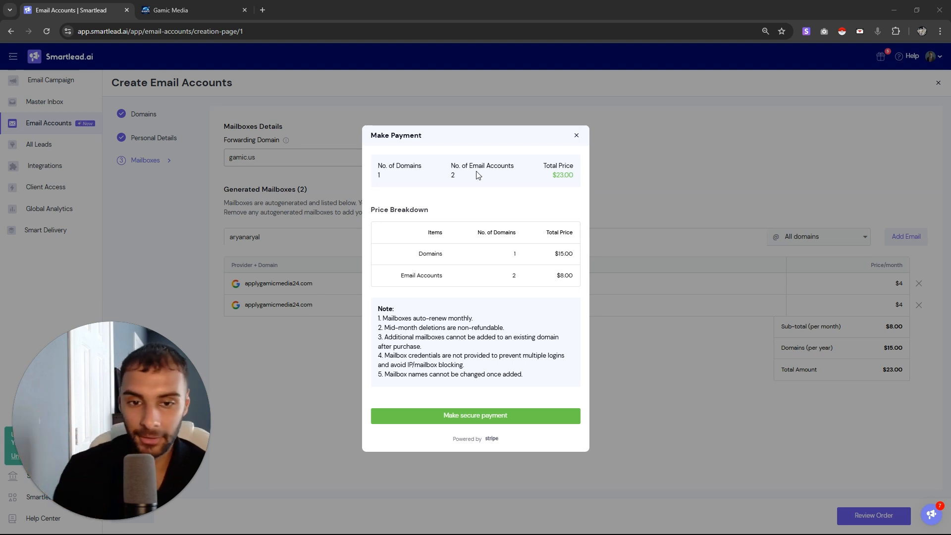
Close the payment summary and return to the Email Accounts list
{"action": "left_click", "coordinate": [577, 137]}
{"action": "left_click", "coordinate": [61, 129]}
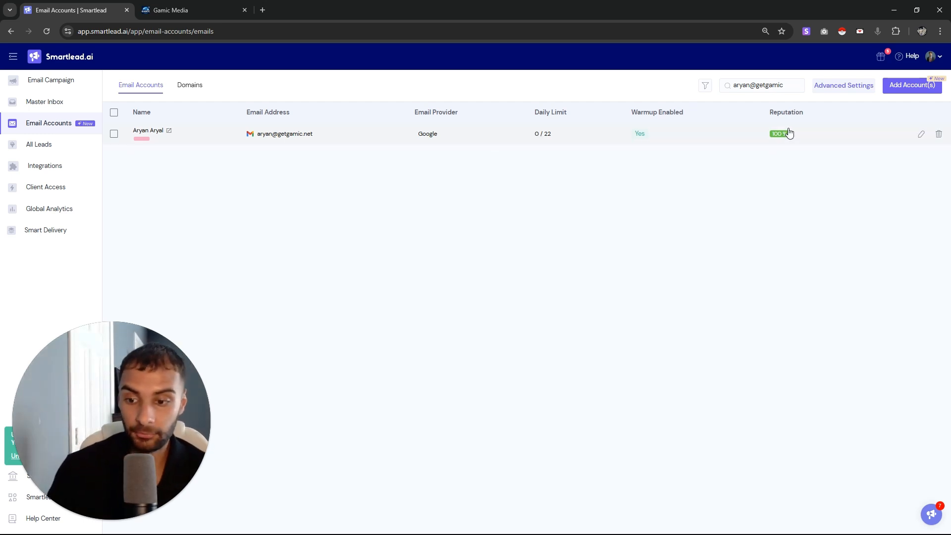
Open the sender account to see 54 warmup emails sent, all 54 landing in inbox
{"action": "left_click", "coordinate": [541, 143]}
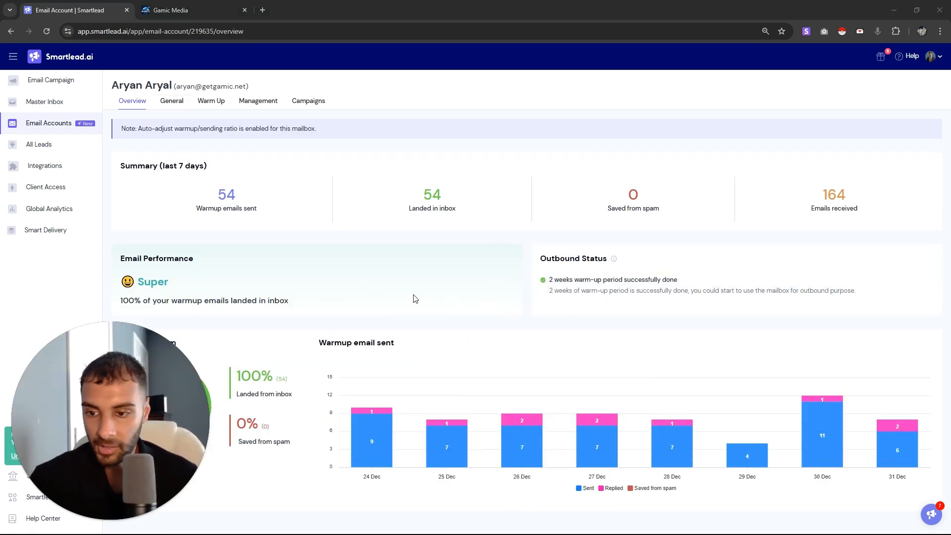
{"action": "left_click_drag", "start_coordinate": [612, 268], "coordinate": [258, 119]}
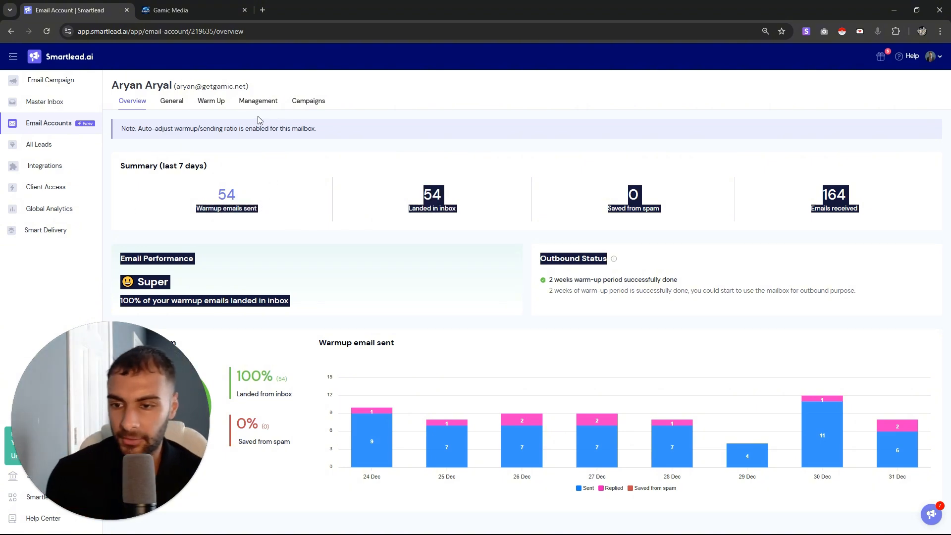
On the General tab, check the 22 messages/day limit, 7-minute gap and signature
{"action": "left_click", "coordinate": [166, 109]}
{"action": "scroll", "coordinate": [172, 278], "scroll_direction": "down", "scroll_amount": 3}
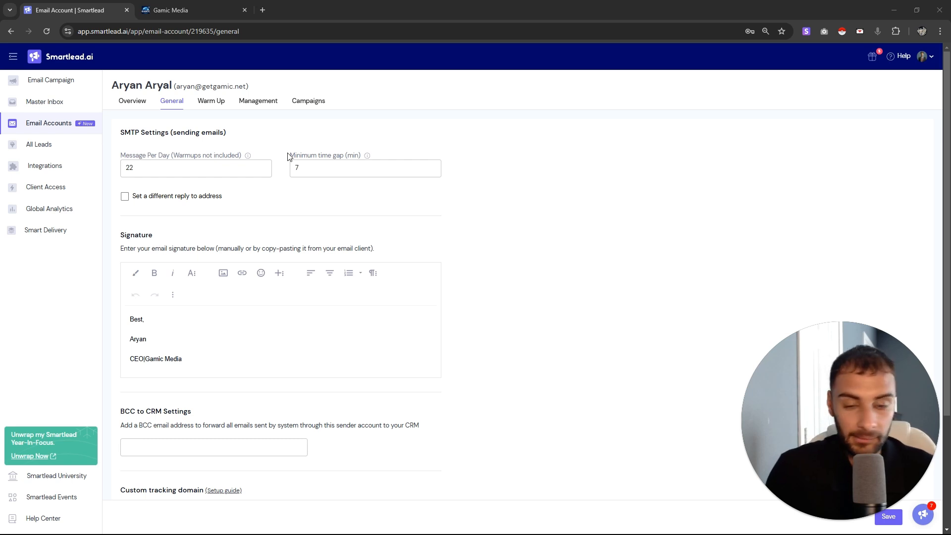
{"action": "left_click", "coordinate": [202, 168]}
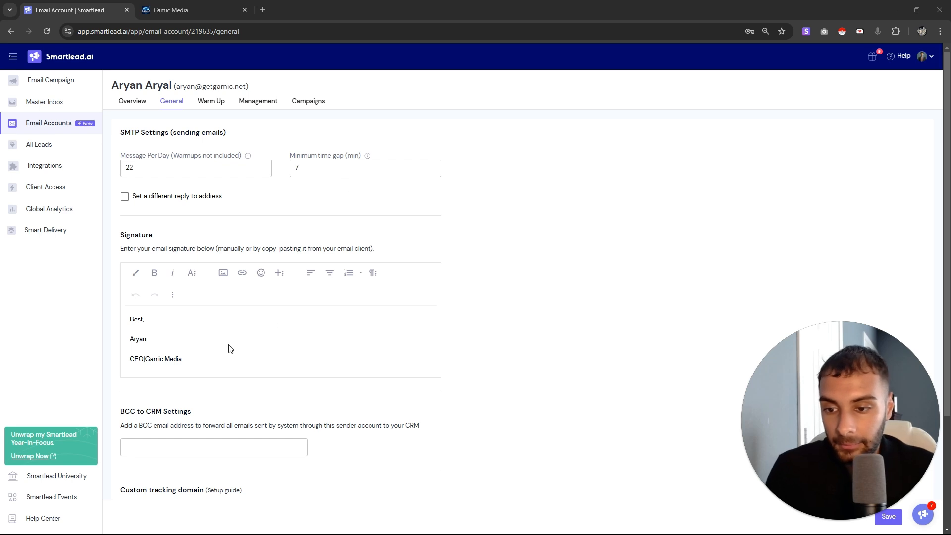
{"action": "scroll", "coordinate": [230, 346], "scroll_direction": "down", "scroll_amount": 2}
{"action": "mouse_move", "coordinate": [183, 260]}
{"action": "left_mouse_down"}
{"action": "mouse_move", "coordinate": [149, 260]}
{"action": "mouse_move", "coordinate": [119, 225]}
{"action": "left_mouse_up"}
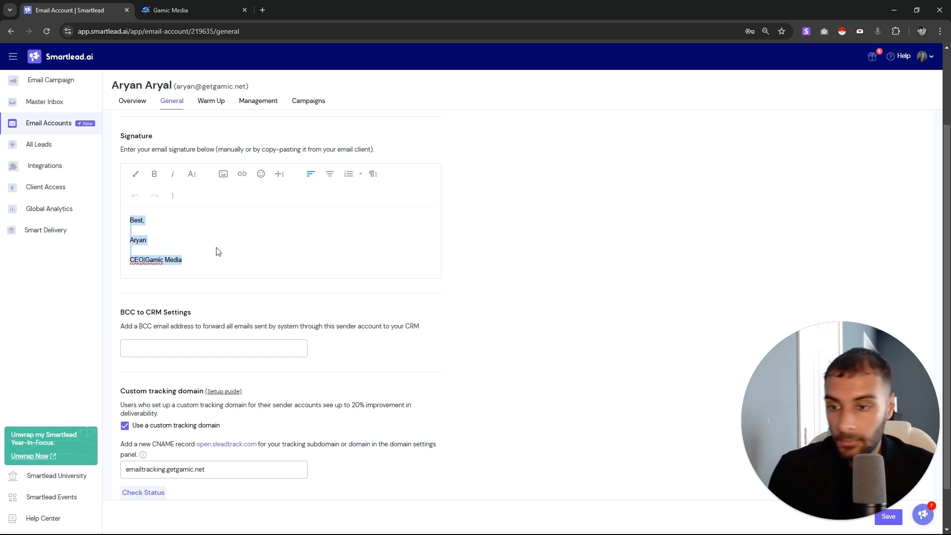
{"action": "left_click", "coordinate": [160, 230]}
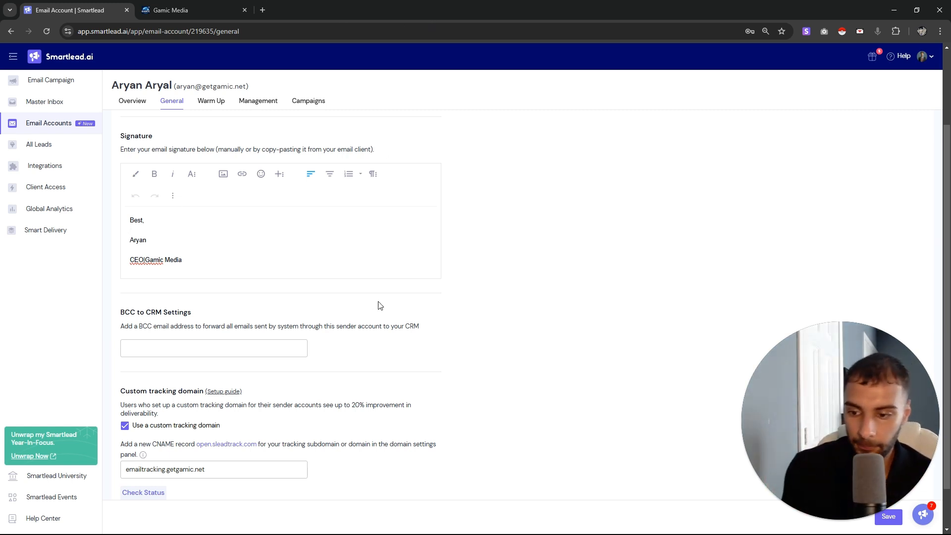
Review the verified custom tracking domain section and its 20% deliverability claim, then scroll back up
{"action": "scroll", "coordinate": [378, 304], "scroll_direction": "down", "scroll_amount": 1}
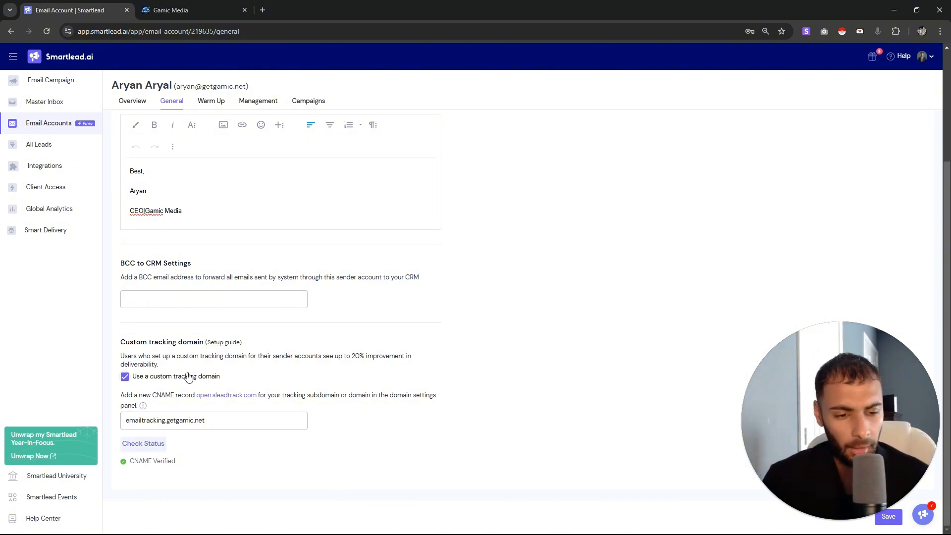
{"action": "left_click_drag", "start_coordinate": [161, 377], "coordinate": [132, 376]}
{"action": "left_click_drag", "start_coordinate": [312, 356], "coordinate": [141, 355]}
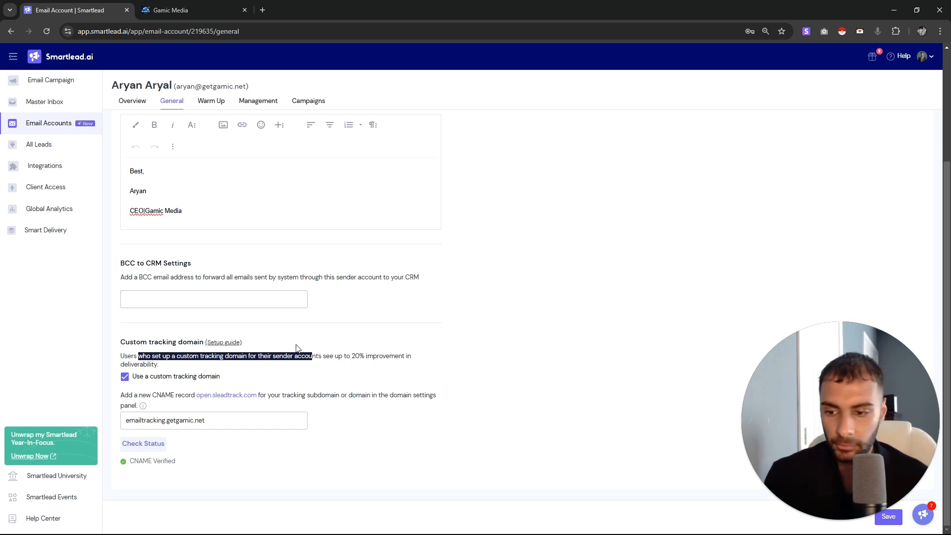
{"action": "left_click_drag", "start_coordinate": [334, 395], "coordinate": [130, 396]}
{"action": "left_click_drag", "start_coordinate": [144, 395], "coordinate": [158, 377]}
{"action": "right_click", "coordinate": [156, 370]}
{"action": "left_click", "coordinate": [120, 351]}
{"action": "mouse_move", "coordinate": [149, 342]}
{"action": "left_mouse_down"}
{"action": "mouse_move", "coordinate": [201, 342]}
{"action": "mouse_move", "coordinate": [174, 364]}
{"action": "mouse_move", "coordinate": [159, 357]}
{"action": "left_mouse_up"}
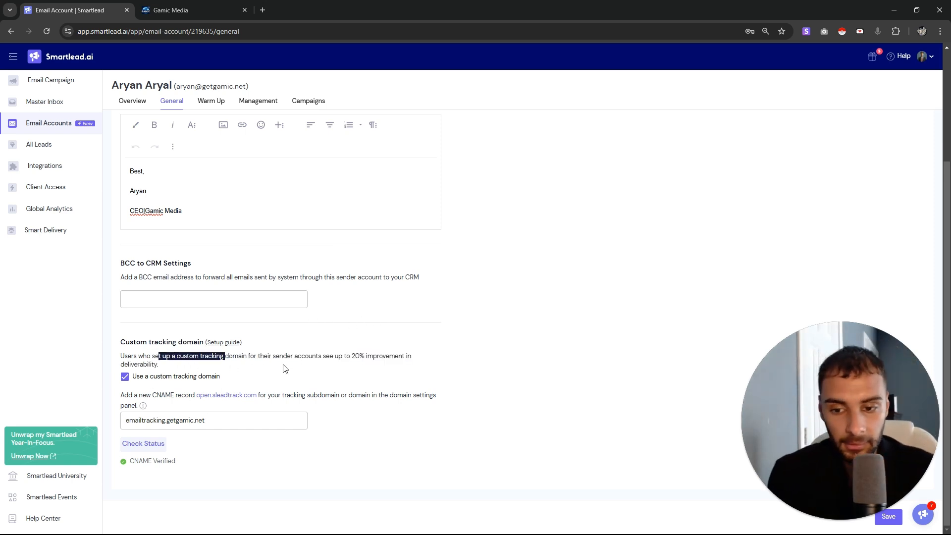
{"action": "left_click_drag", "start_coordinate": [319, 356], "coordinate": [419, 357]}
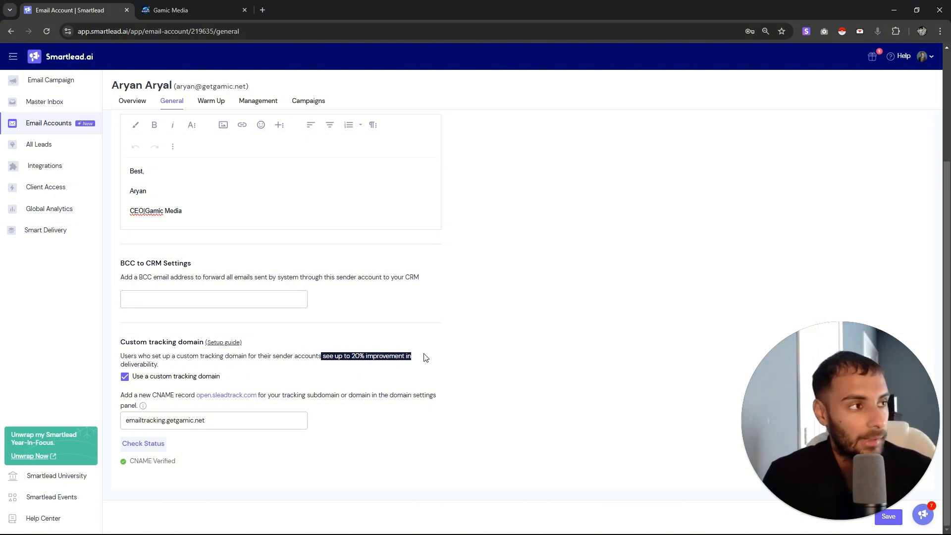
{"action": "left_click_drag", "start_coordinate": [247, 356], "coordinate": [451, 403]}
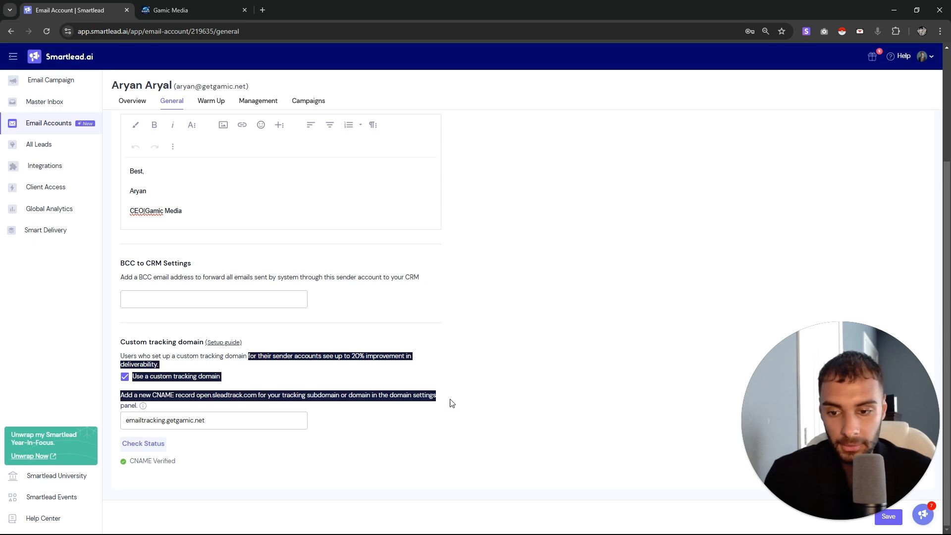
{"action": "left_click", "coordinate": [246, 350]}
{"action": "scroll", "coordinate": [257, 347], "scroll_direction": "up", "scroll_amount": 3}
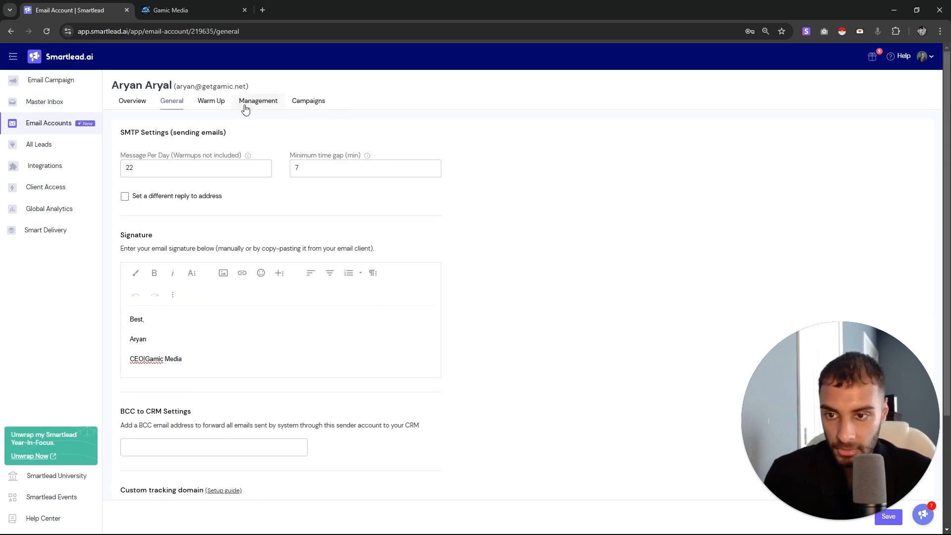
Open the sender account's Warm Up settings and turn Daily Rampup off, keeping 25 emails per day
{"action": "left_click", "coordinate": [226, 101]}
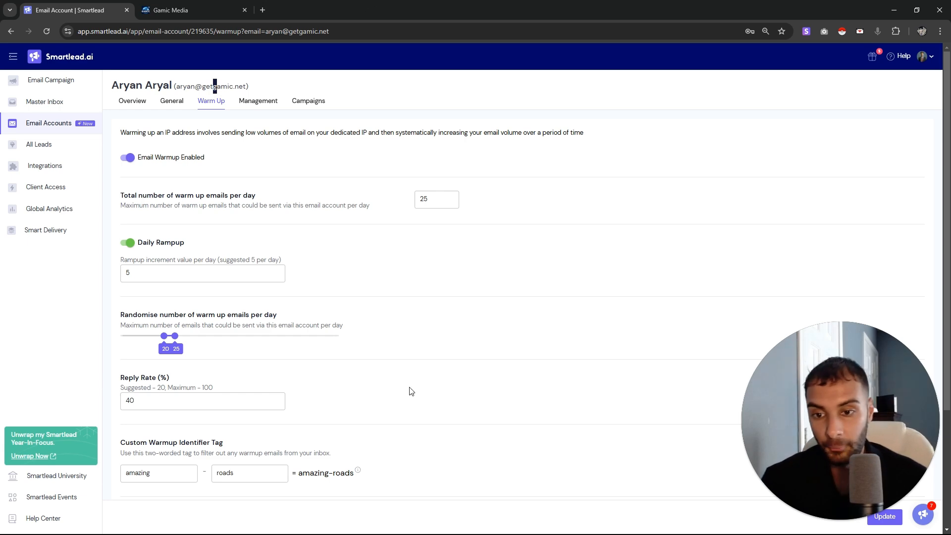
{"action": "scroll", "coordinate": [403, 368], "scroll_direction": "down", "scroll_amount": 2}
{"action": "scroll", "coordinate": [401, 322], "scroll_direction": "up", "scroll_amount": 1}
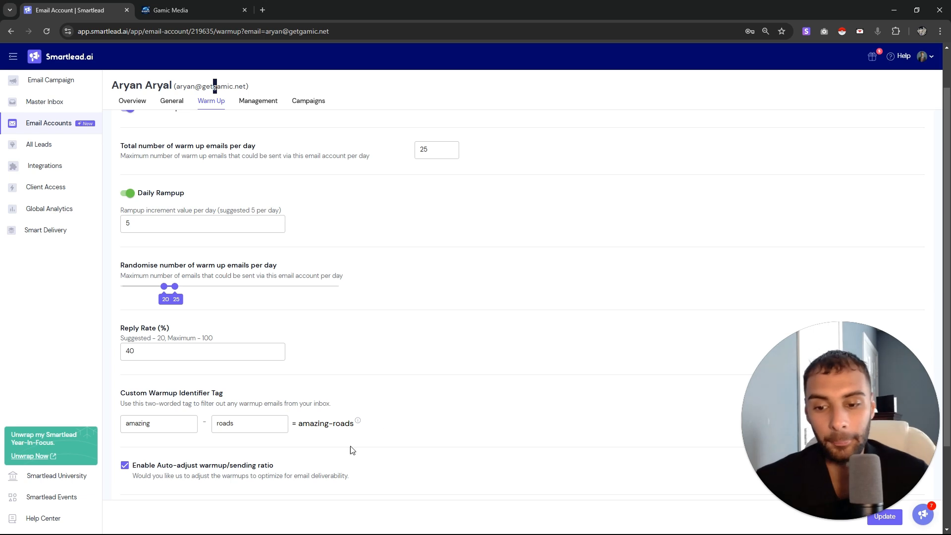
{"action": "left_click_drag", "start_coordinate": [334, 424], "coordinate": [203, 419]}
{"action": "left_click", "coordinate": [185, 425]}
{"action": "right_click", "coordinate": [334, 403]}
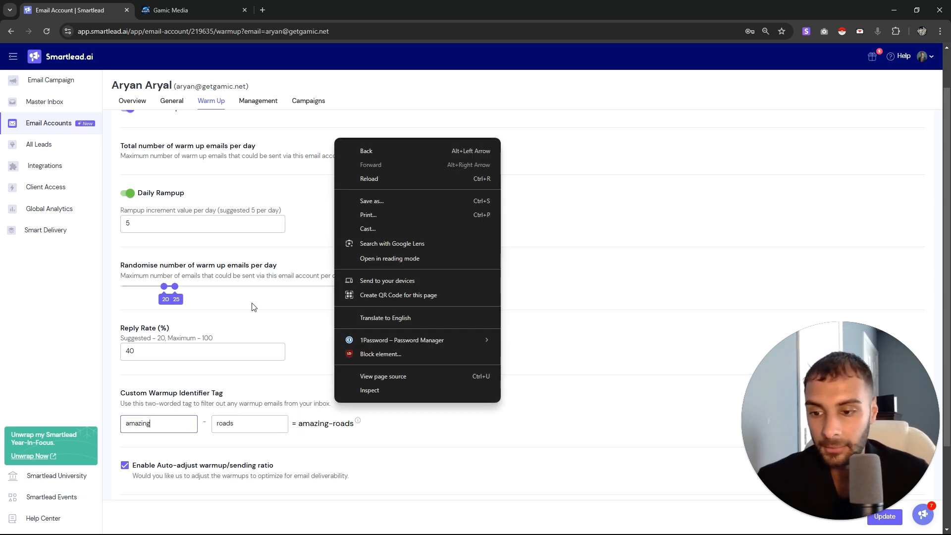
{"action": "left_click", "coordinate": [278, 226]}
{"action": "scroll", "coordinate": [277, 307], "scroll_direction": "up", "scroll_amount": 1}
{"action": "left_click", "coordinate": [272, 400]}
{"action": "left_click", "coordinate": [281, 274]}
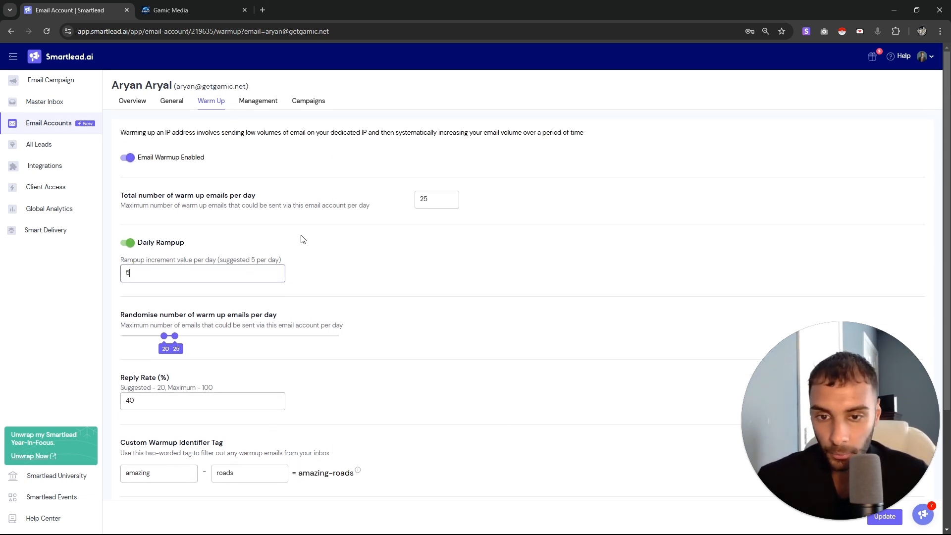
{"action": "left_click_drag", "start_coordinate": [128, 195], "coordinate": [259, 208]}
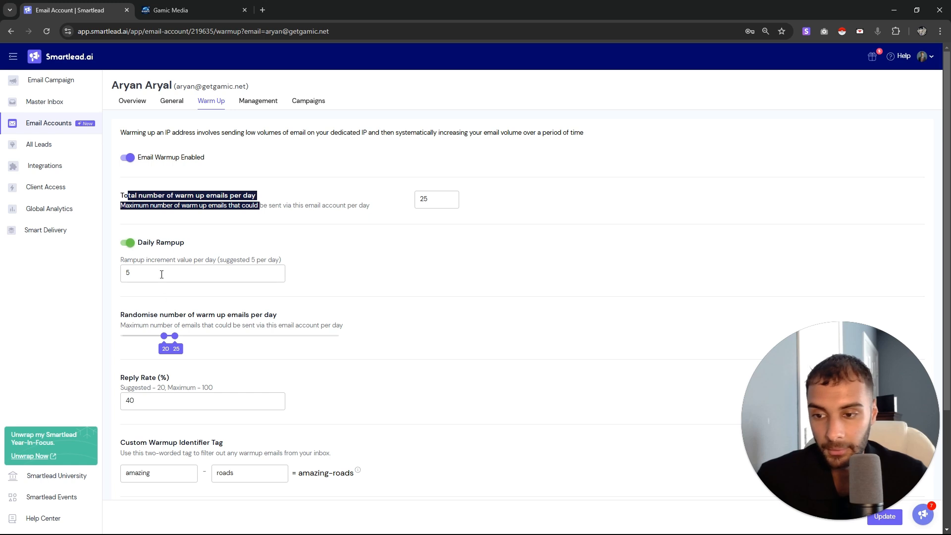
{"action": "left_click", "coordinate": [124, 244]}
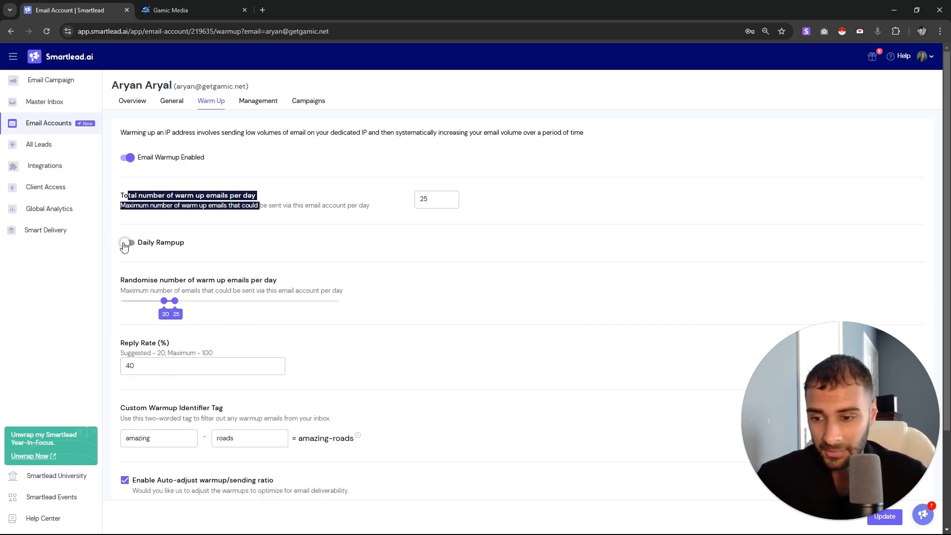
Review the randomised 20–25 emails, the 40% reply rate and the amazing-roads warm-up tag
{"action": "left_click_drag", "start_coordinate": [192, 291], "coordinate": [125, 277]}
{"action": "left_click", "coordinate": [177, 268]}
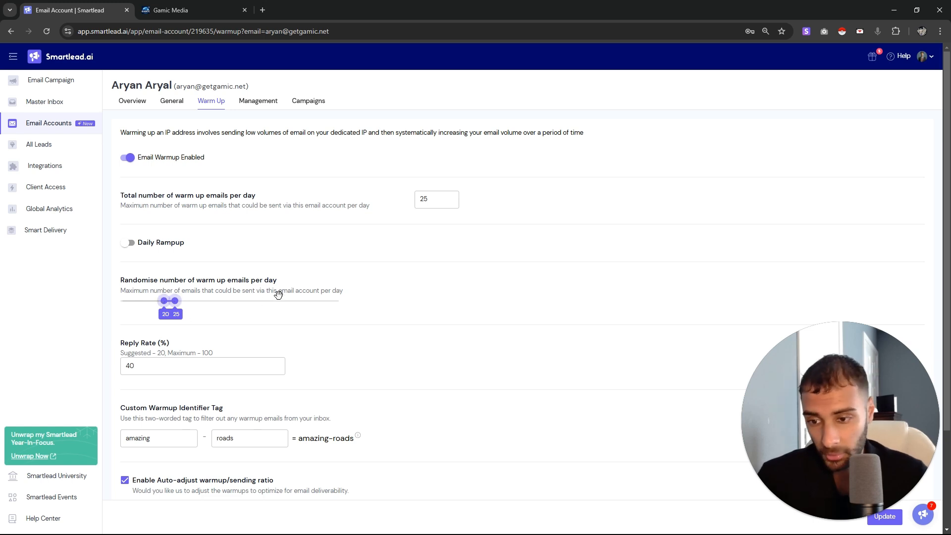
{"action": "scroll", "coordinate": [305, 355], "scroll_direction": "down", "scroll_amount": 2}
{"action": "left_click_drag", "start_coordinate": [169, 244], "coordinate": [128, 245]}
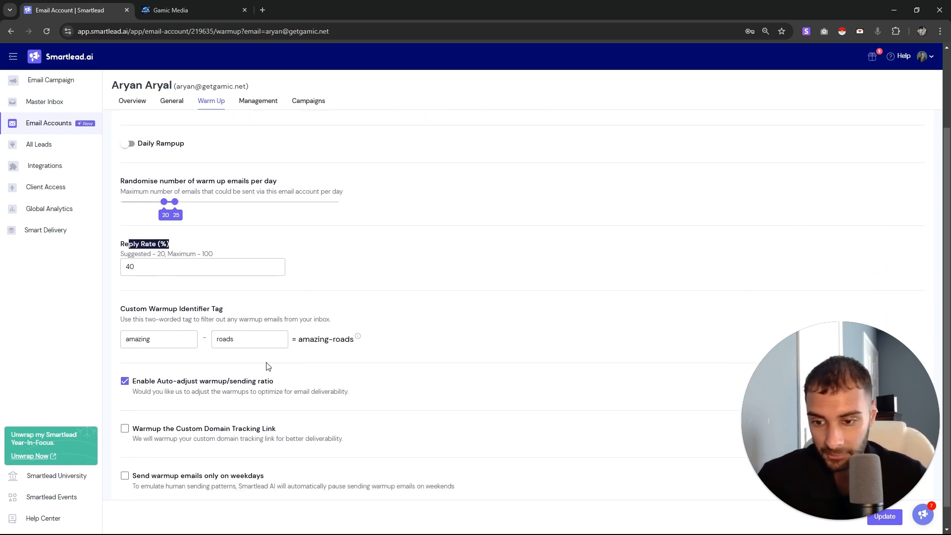
{"action": "scroll", "coordinate": [267, 366], "scroll_direction": "down", "scroll_amount": 1}
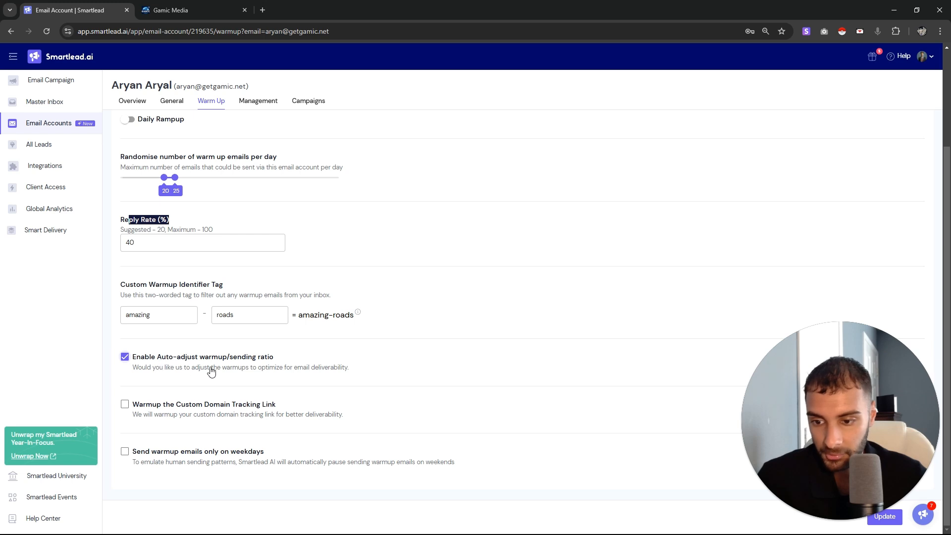
{"action": "left_click_drag", "start_coordinate": [359, 324], "coordinate": [102, 303]}
{"action": "triple_click", "coordinate": [134, 296]}
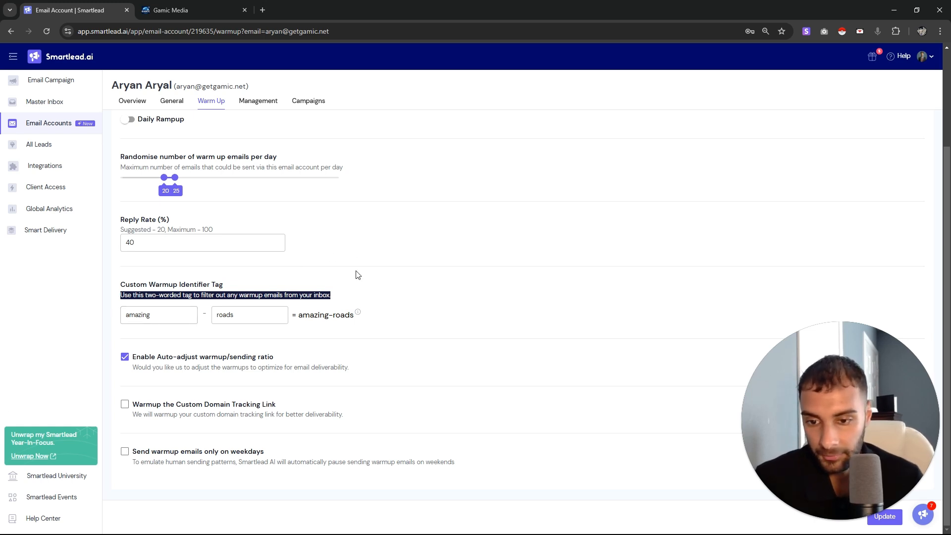
{"action": "left_click_drag", "start_coordinate": [302, 316], "coordinate": [369, 317]}
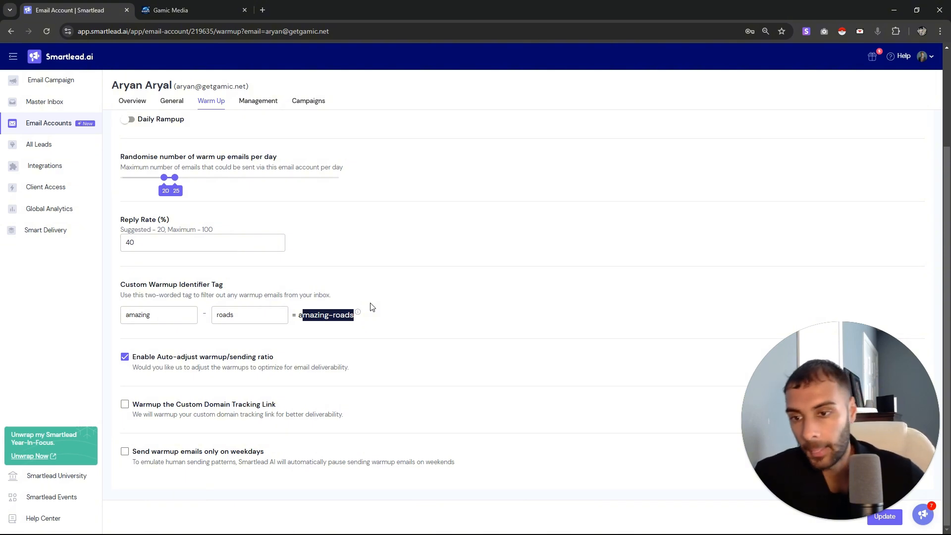
{"action": "scroll", "coordinate": [240, 159], "scroll_direction": "up", "scroll_amount": 3}
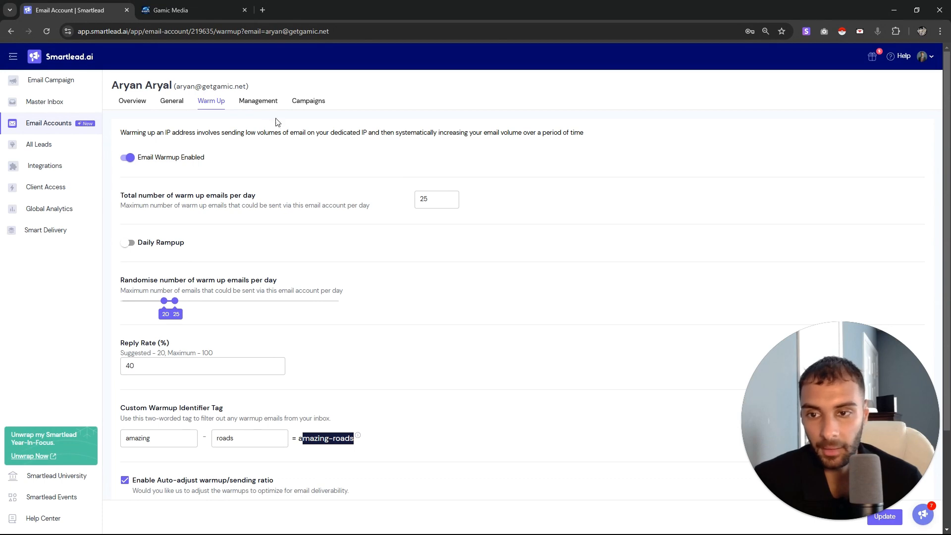
Check the account's tags in the Management tab, keeping the Gamic tag
{"action": "left_click", "coordinate": [258, 99]}
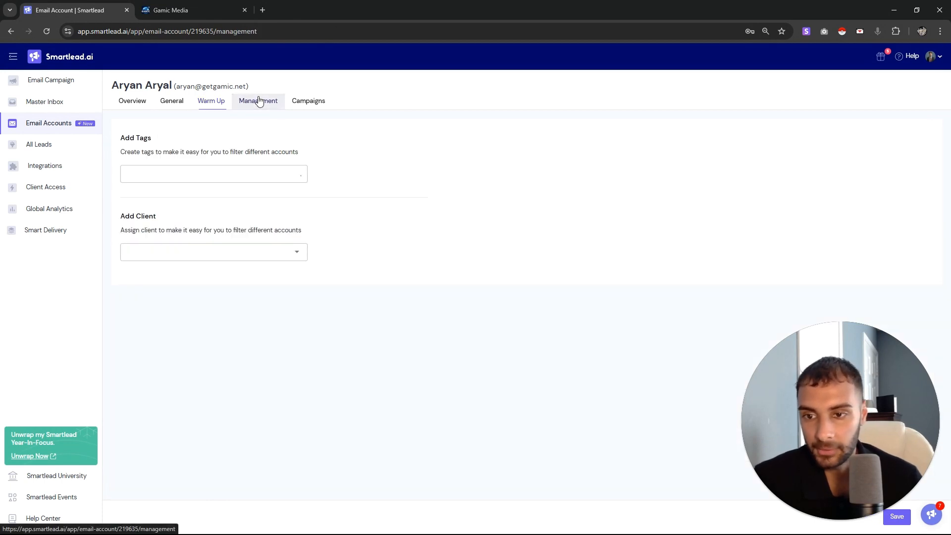
{"action": "left_click", "coordinate": [231, 171]}
{"action": "left_click", "coordinate": [231, 172]}
{"action": "left_click", "coordinate": [444, 146]}
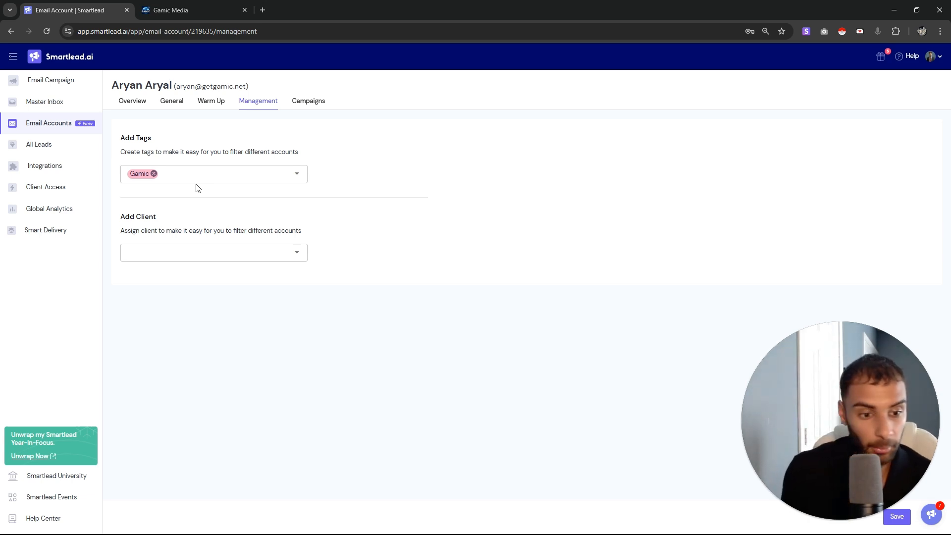
{"action": "left_click", "coordinate": [218, 177]}
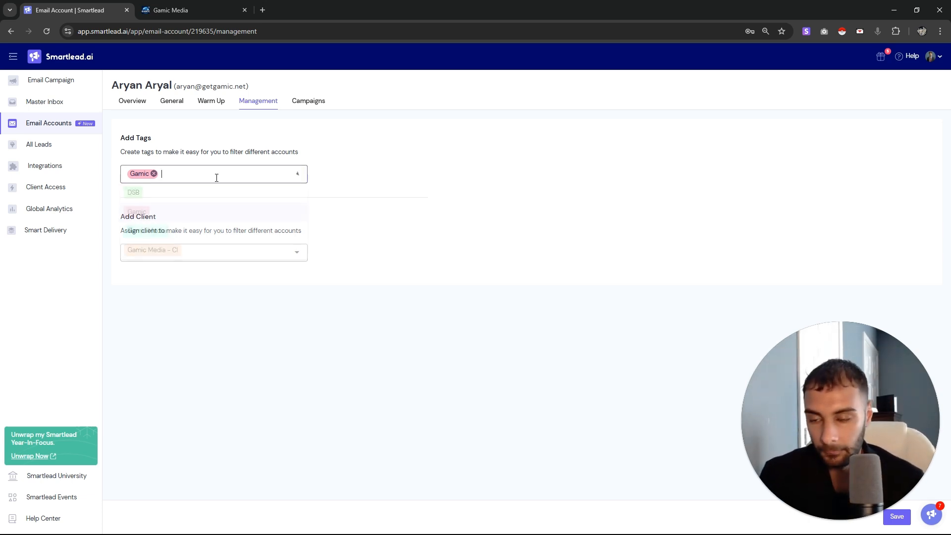
{"action": "left_click", "coordinate": [221, 155]}
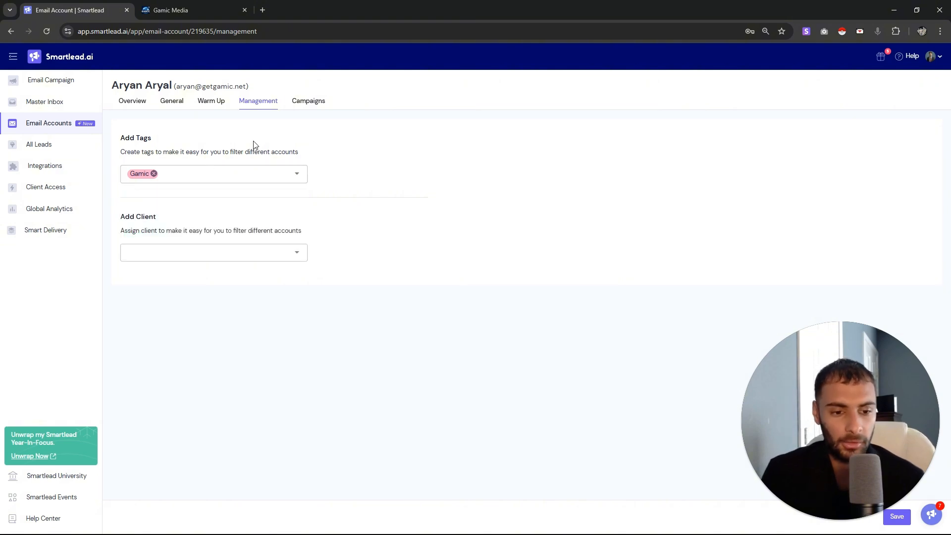
Browse the campaigns using this sender account, then return to the Email Accounts list
{"action": "left_click", "coordinate": [306, 102]}
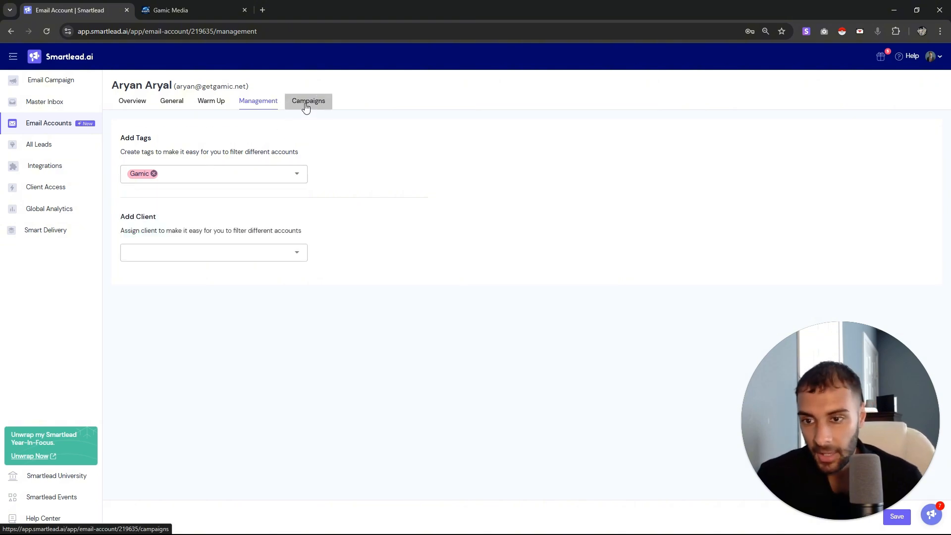
{"action": "scroll", "coordinate": [334, 269], "scroll_direction": "down", "scroll_amount": 3}
{"action": "scroll", "coordinate": [334, 269], "scroll_direction": "down", "scroll_amount": 1}
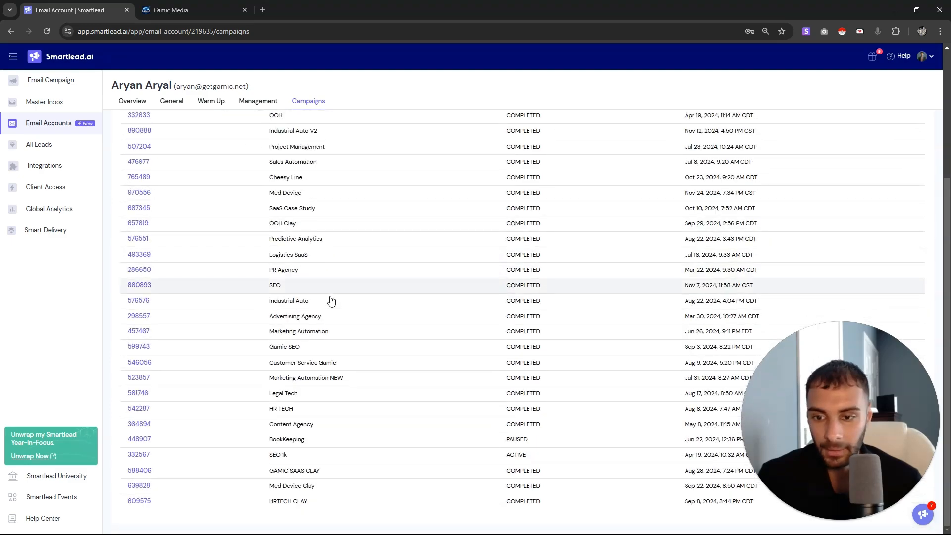
{"action": "scroll", "coordinate": [332, 300], "scroll_direction": "up", "scroll_amount": 4}
{"action": "scroll", "coordinate": [332, 303], "scroll_direction": "down", "scroll_amount": 4}
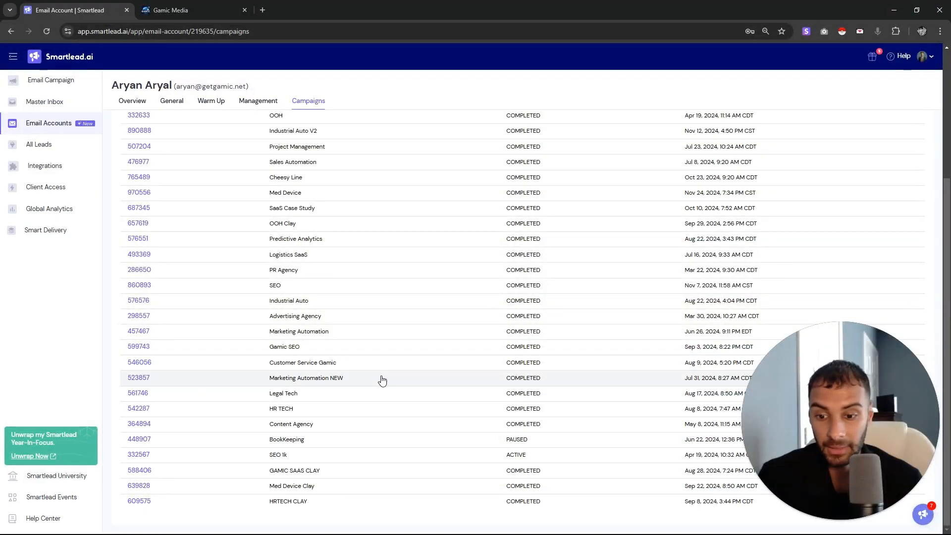
{"action": "scroll", "coordinate": [384, 383], "scroll_direction": "up", "scroll_amount": 4}
{"action": "scroll", "coordinate": [388, 389], "scroll_direction": "down", "scroll_amount": 4}
{"action": "scroll", "coordinate": [391, 397], "scroll_direction": "up", "scroll_amount": 4}
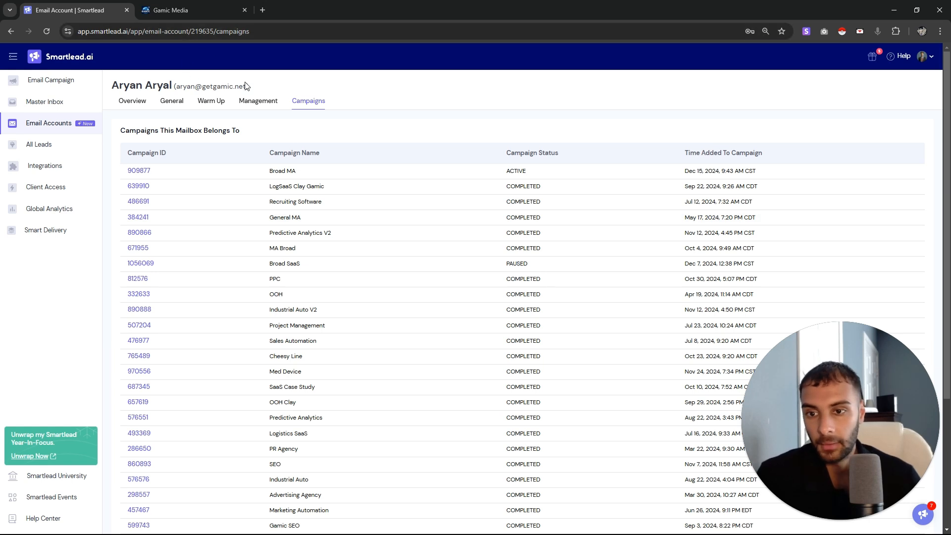
{"action": "left_click", "coordinate": [132, 101]}
{"action": "left_click", "coordinate": [67, 126]}
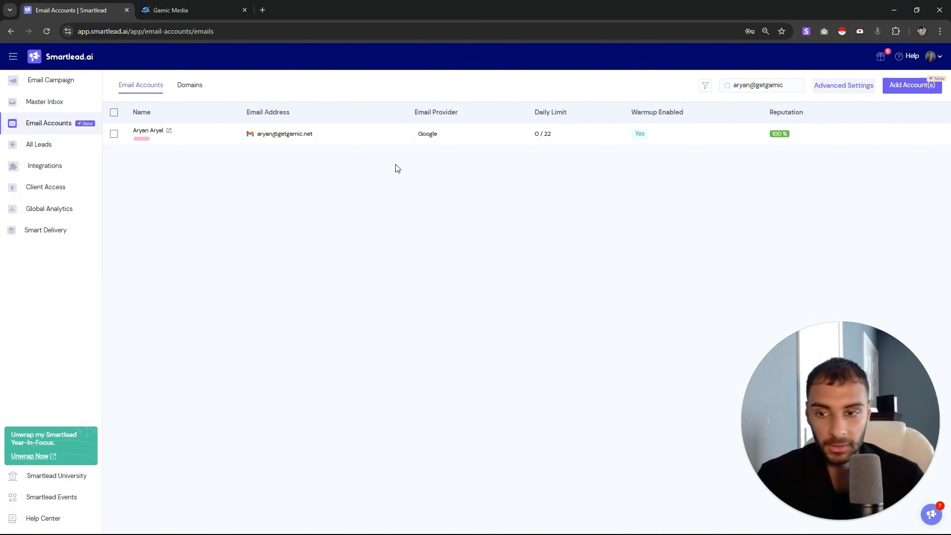
Select the sender account, close Bulk Update without changes, and go to the Email Campaign list
{"action": "left_click", "coordinate": [114, 113]}
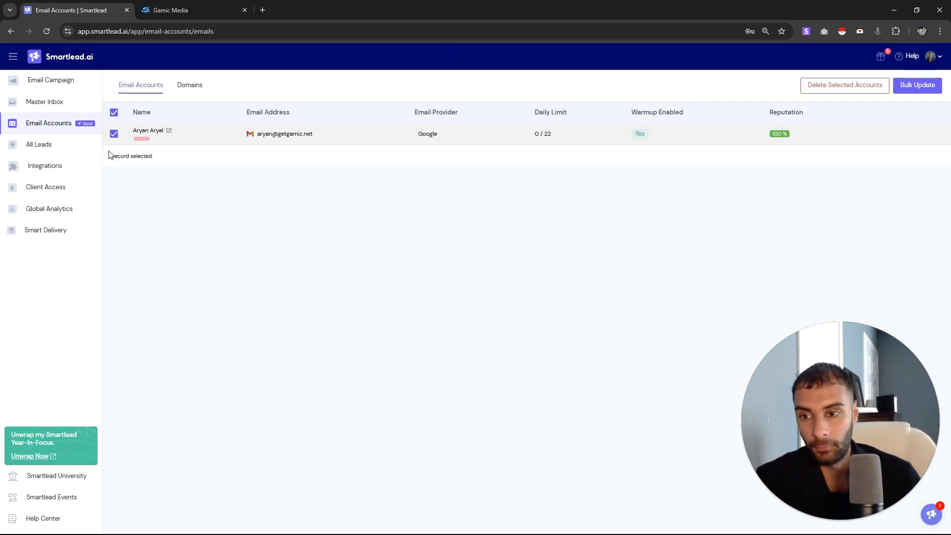
{"action": "left_click", "coordinate": [114, 113]}
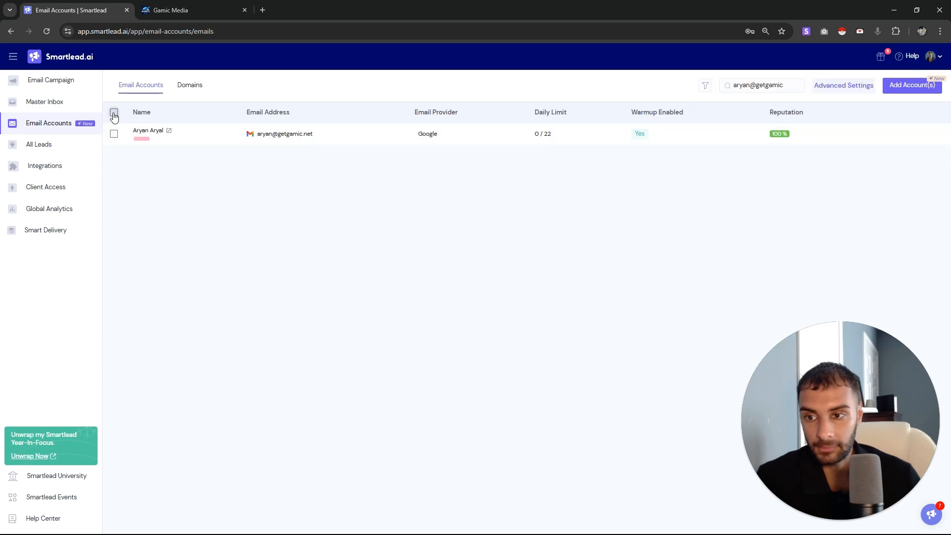
{"action": "left_click", "coordinate": [114, 112]}
{"action": "left_click", "coordinate": [917, 85]}
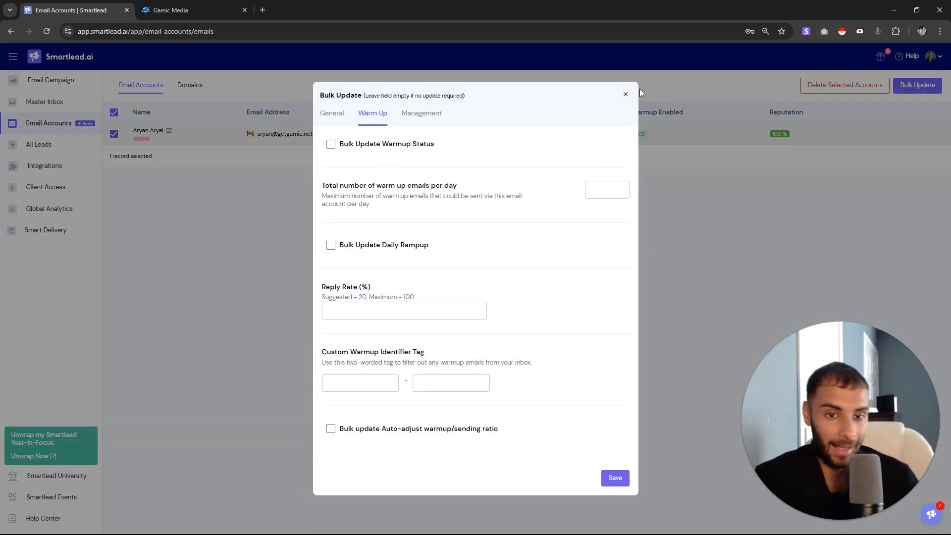
{"action": "left_click", "coordinate": [625, 95]}
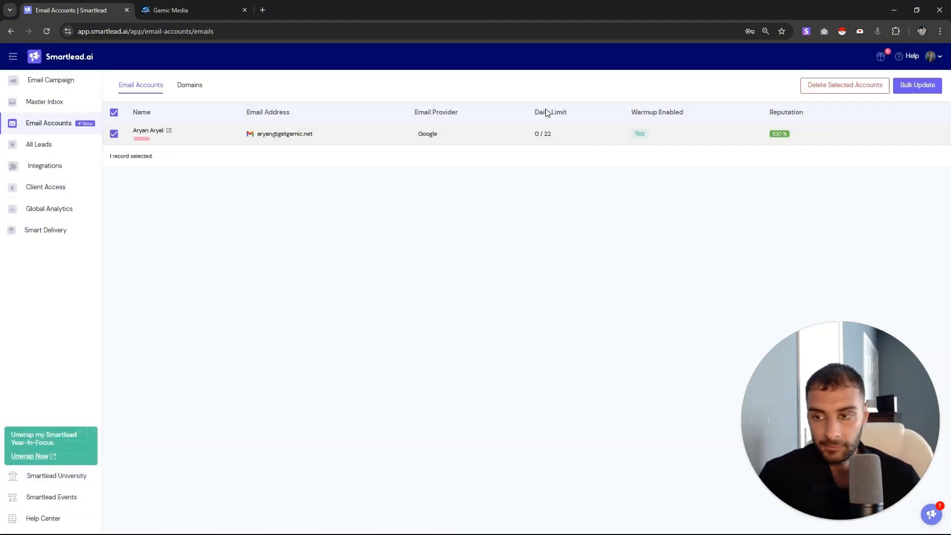
{"action": "left_click", "coordinate": [82, 81]}
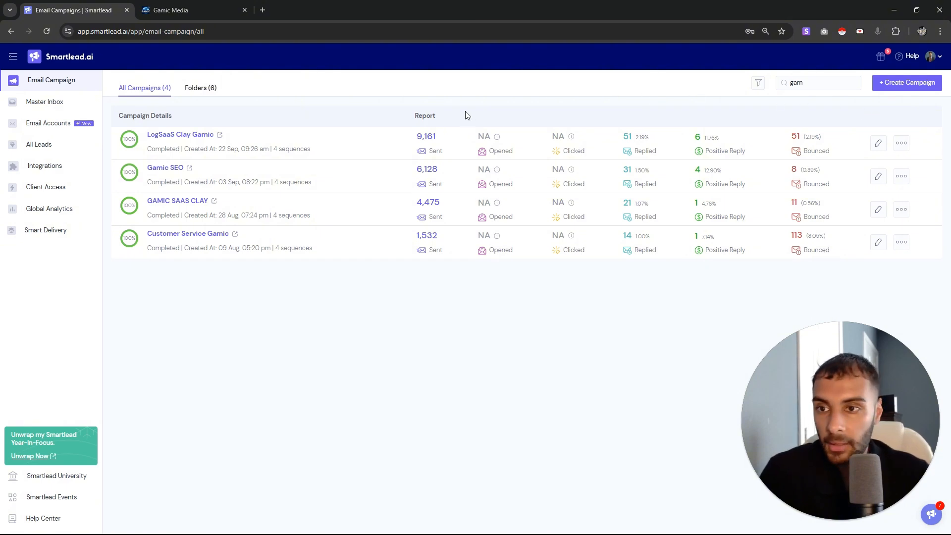
Create a new campaign and choose to upload a CSV file of leads
{"action": "left_click", "coordinate": [921, 86]}
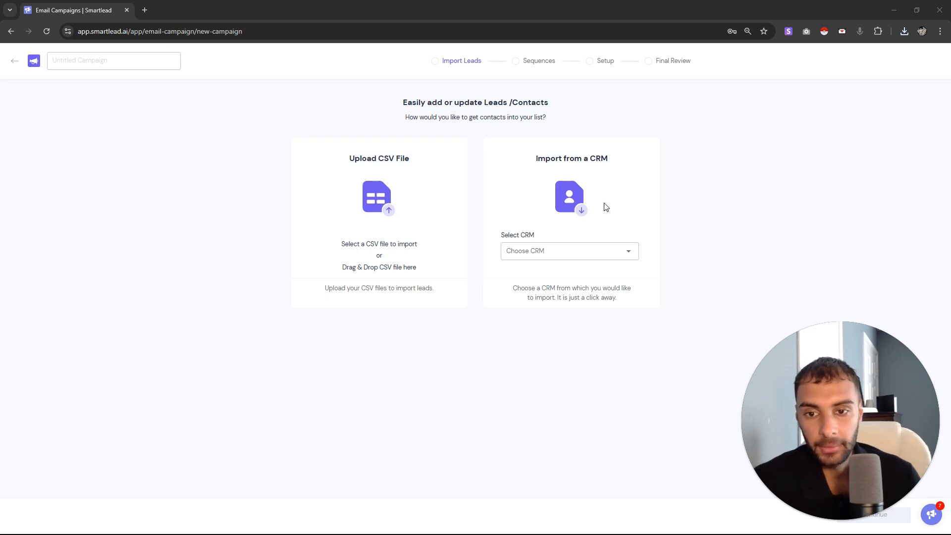
{"action": "left_click", "coordinate": [400, 181]}
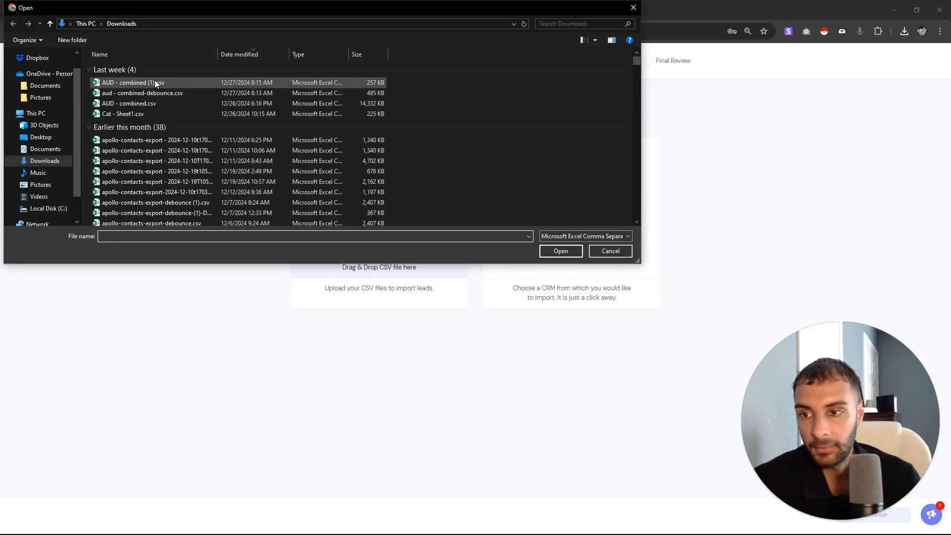
Upload Sample - Sheet1.csv as the lead list and preview its single lead row
{"action": "double_click", "coordinate": [135, 84]}
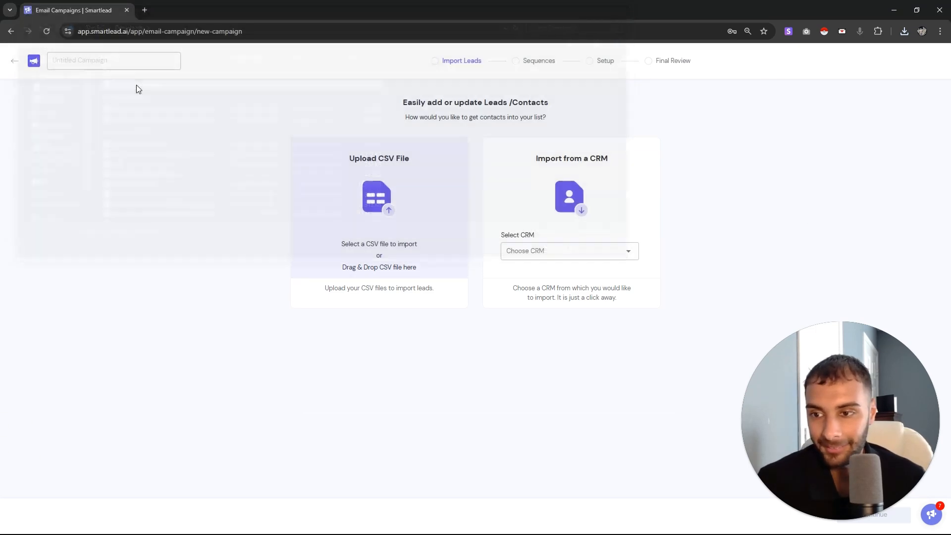
{"action": "left_click", "coordinate": [557, 396]}
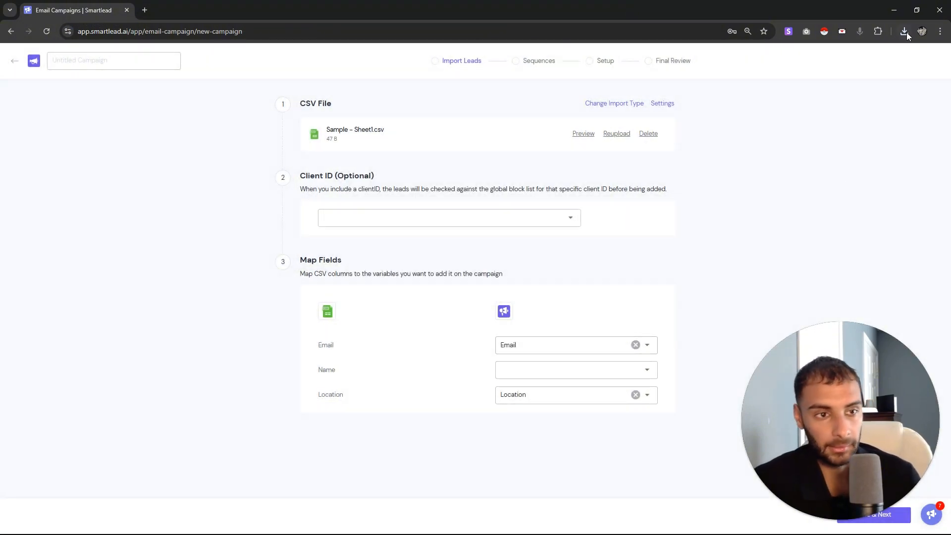
{"action": "left_click", "coordinate": [583, 133]}
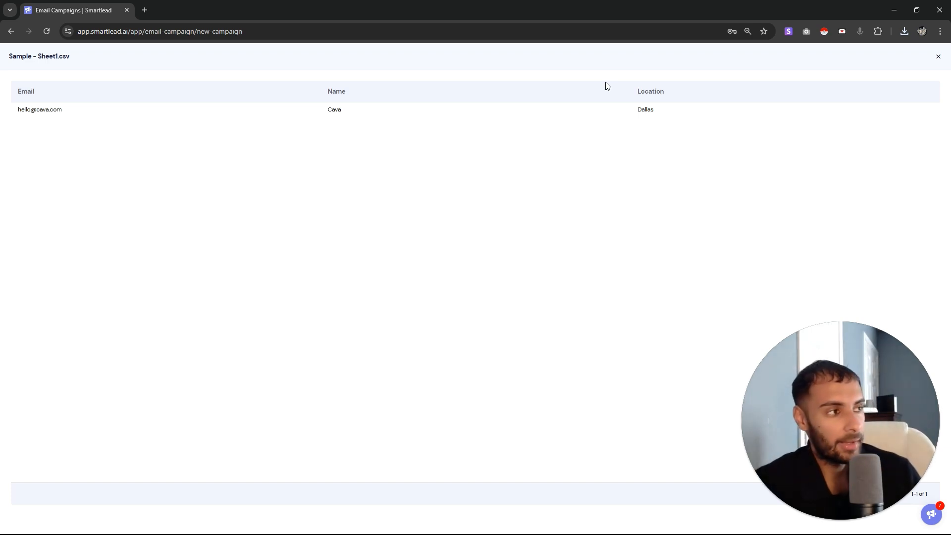
Map the CSV's Name column to First Name and its Location column to Custom Field
{"action": "left_click", "coordinate": [938, 56]}
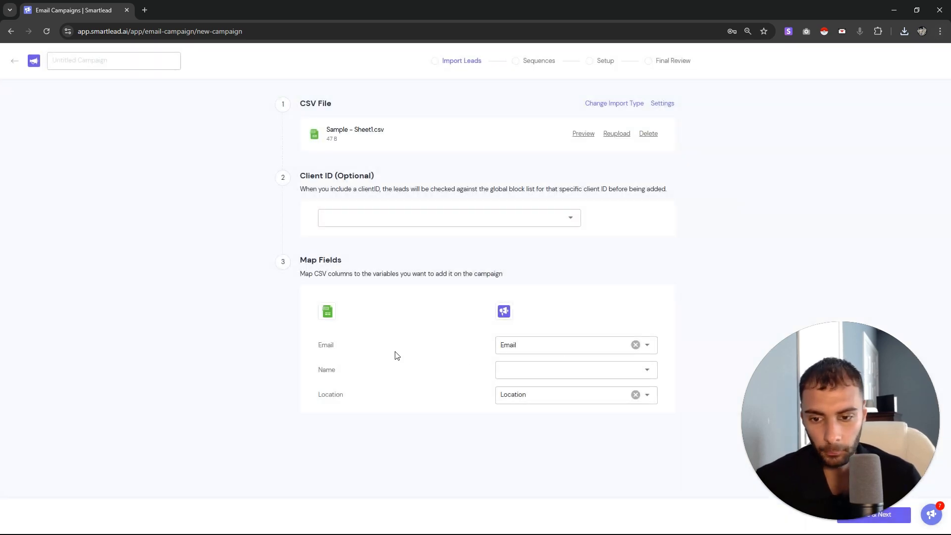
{"action": "left_click_drag", "start_coordinate": [347, 348], "coordinate": [266, 346]}
{"action": "left_click", "coordinate": [338, 362]}
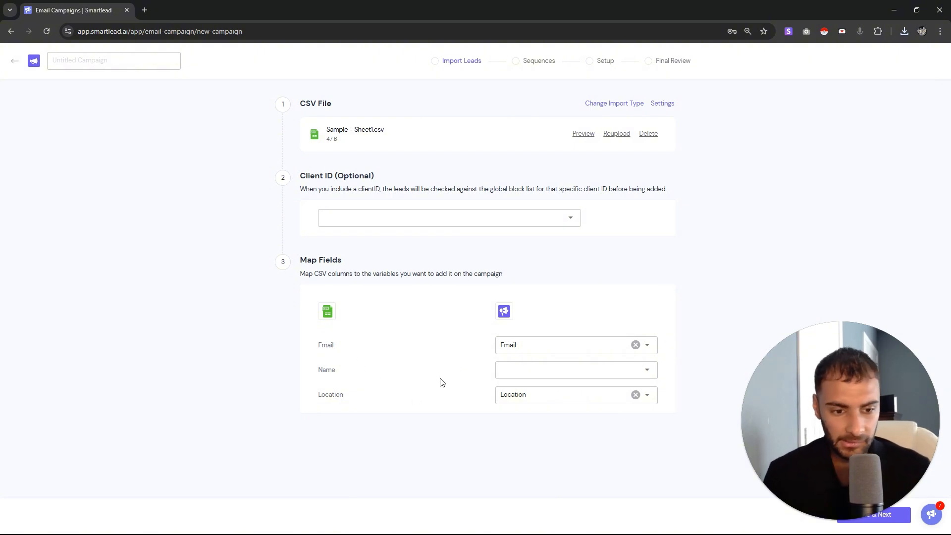
{"action": "left_click_drag", "start_coordinate": [344, 395], "coordinate": [334, 395]}
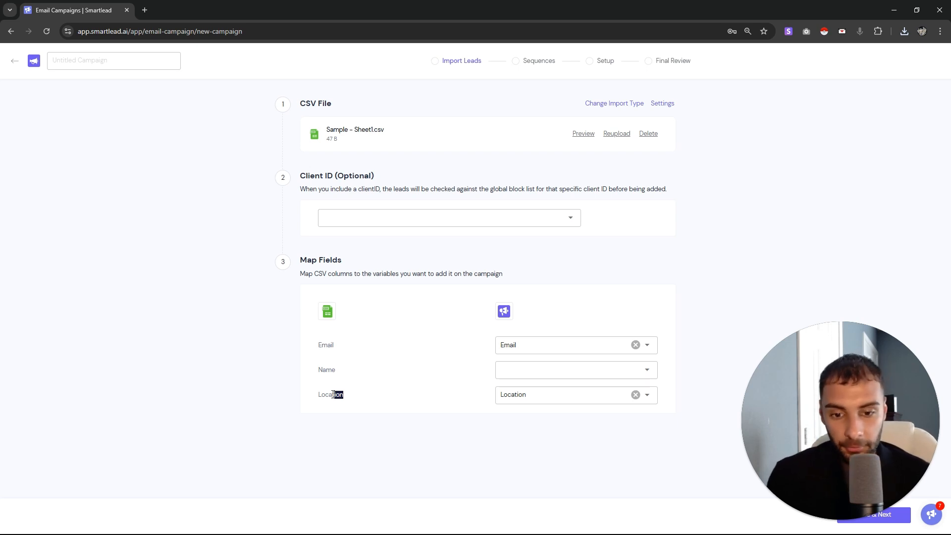
{"action": "left_click", "coordinate": [527, 370]}
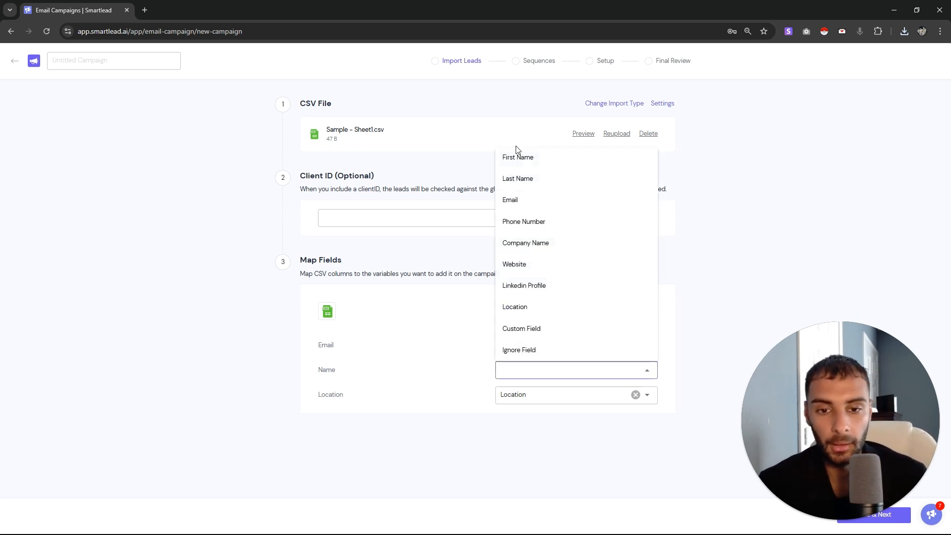
{"action": "left_click", "coordinate": [518, 157]}
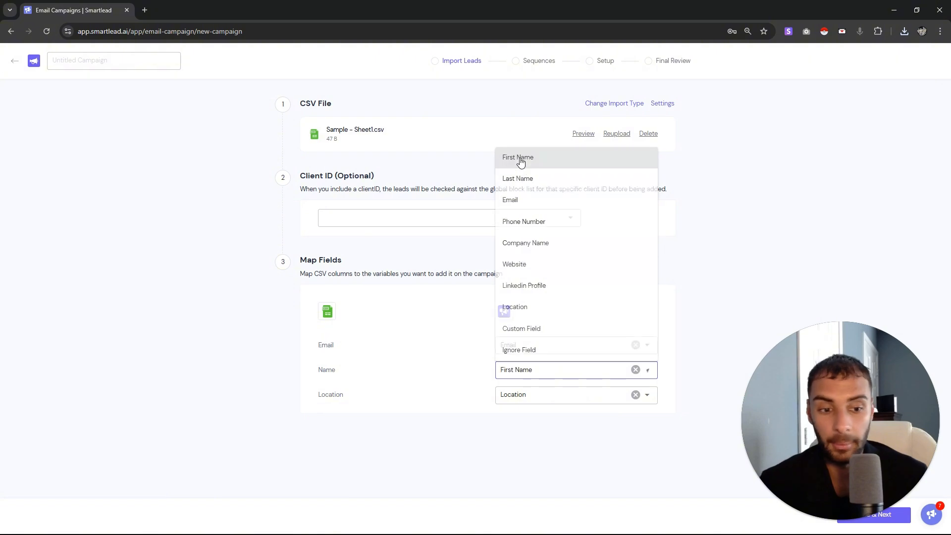
{"action": "left_click", "coordinate": [518, 403]}
{"action": "left_click", "coordinate": [519, 354]}
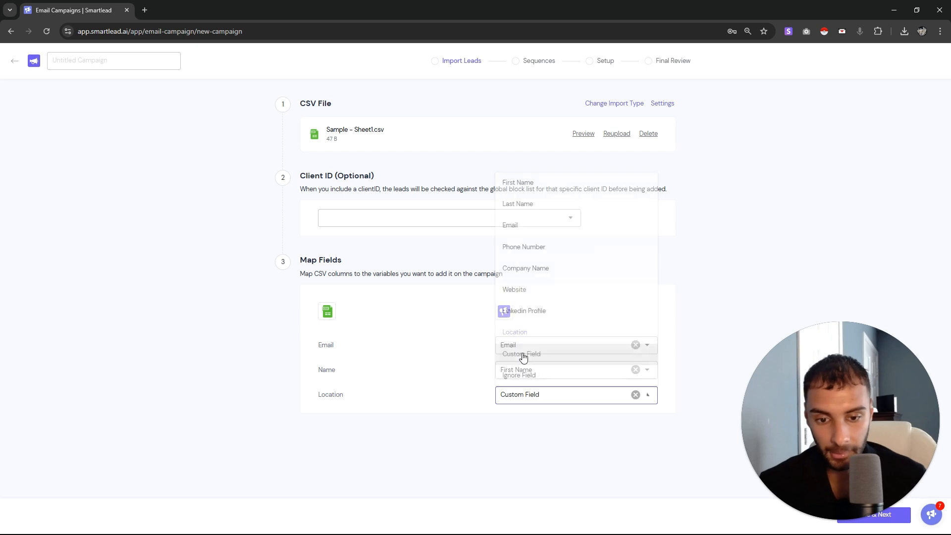
Confirm Location stays mapped to Custom Field and recheck the lead row in the CSV preview
{"action": "left_click_drag", "start_coordinate": [346, 399], "coordinate": [310, 398]}
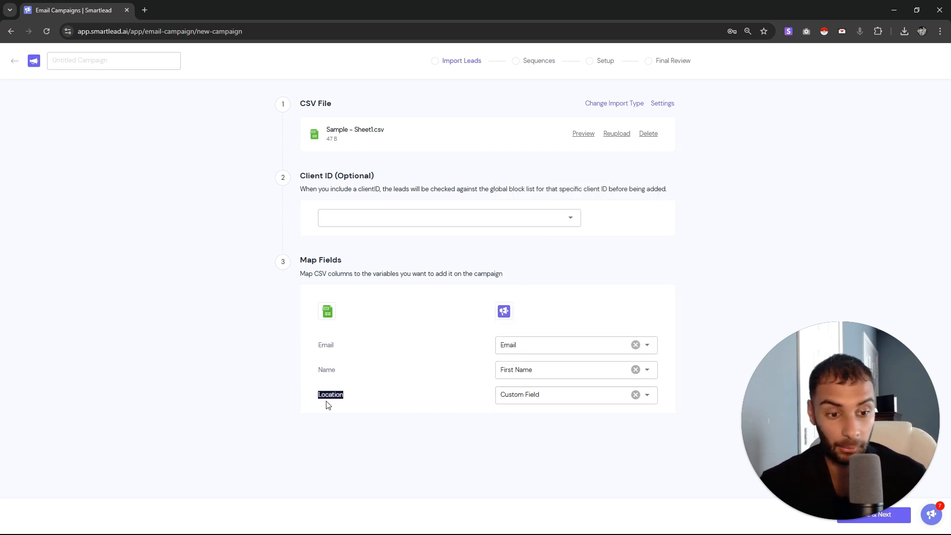
{"action": "left_click", "coordinate": [513, 401]}
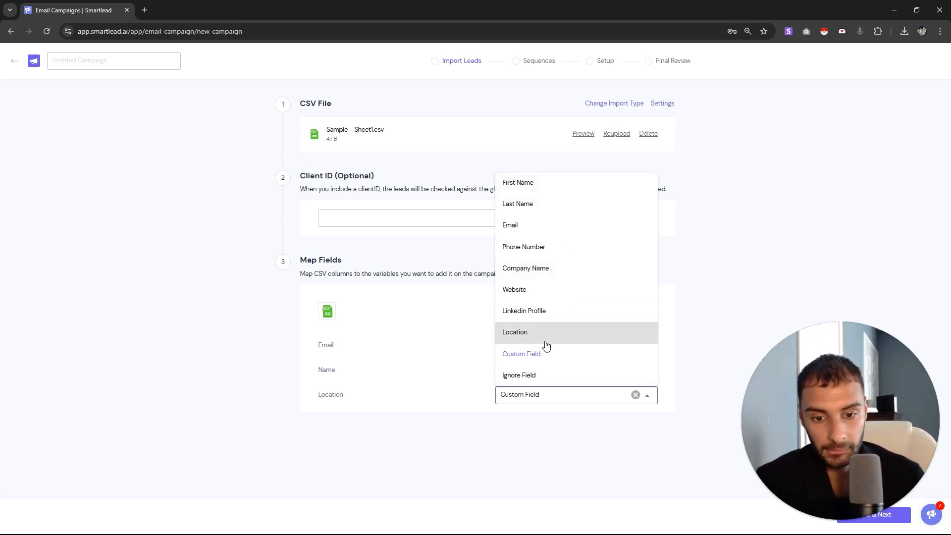
{"action": "left_click", "coordinate": [553, 358]}
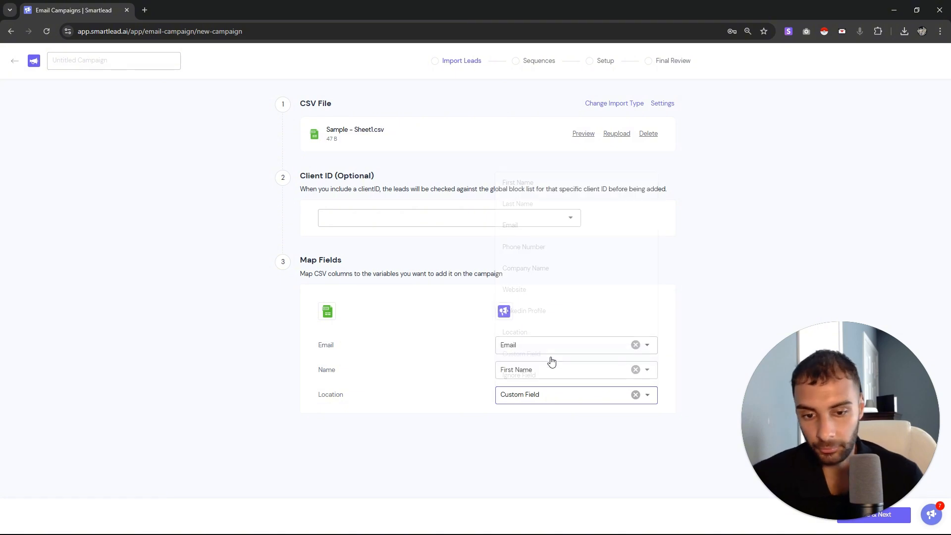
{"action": "left_click", "coordinate": [522, 395]}
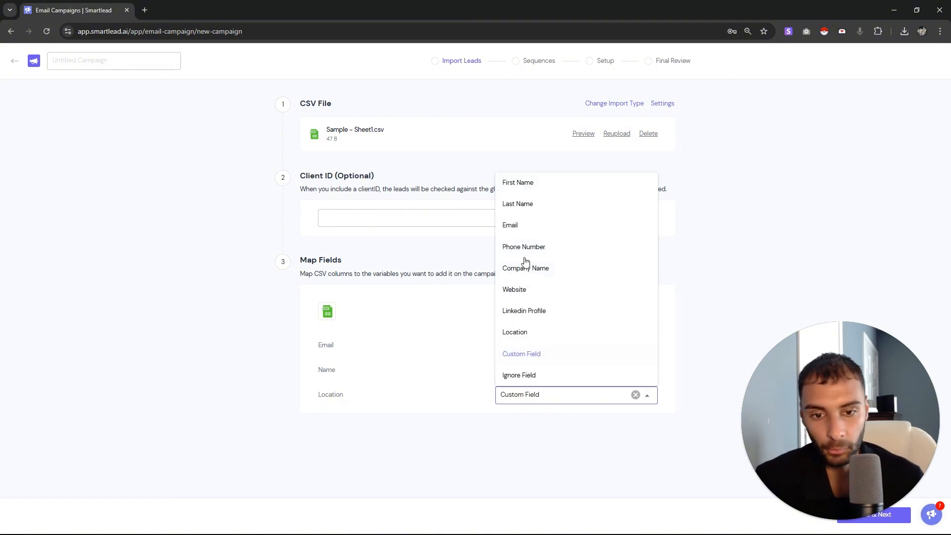
{"action": "left_click", "coordinate": [526, 358]}
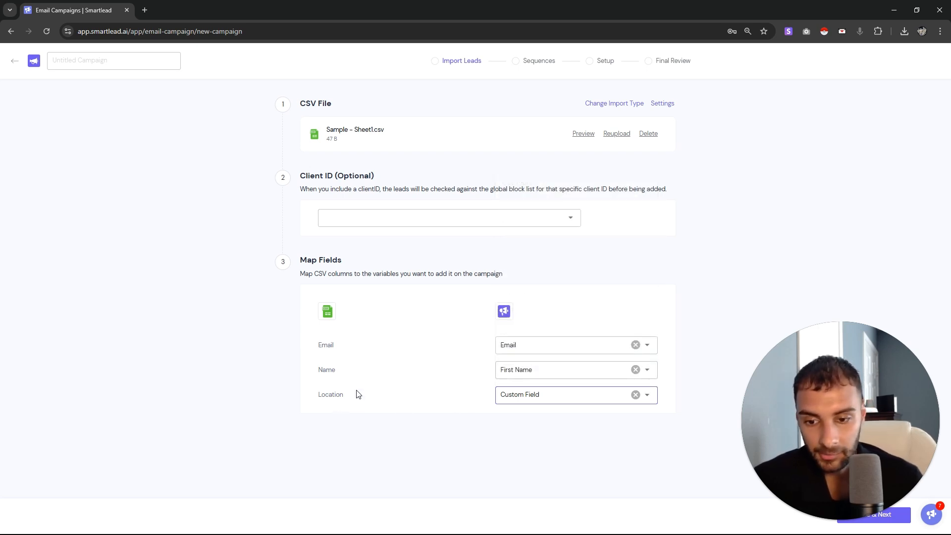
{"action": "left_click_drag", "start_coordinate": [346, 395], "coordinate": [329, 398]}
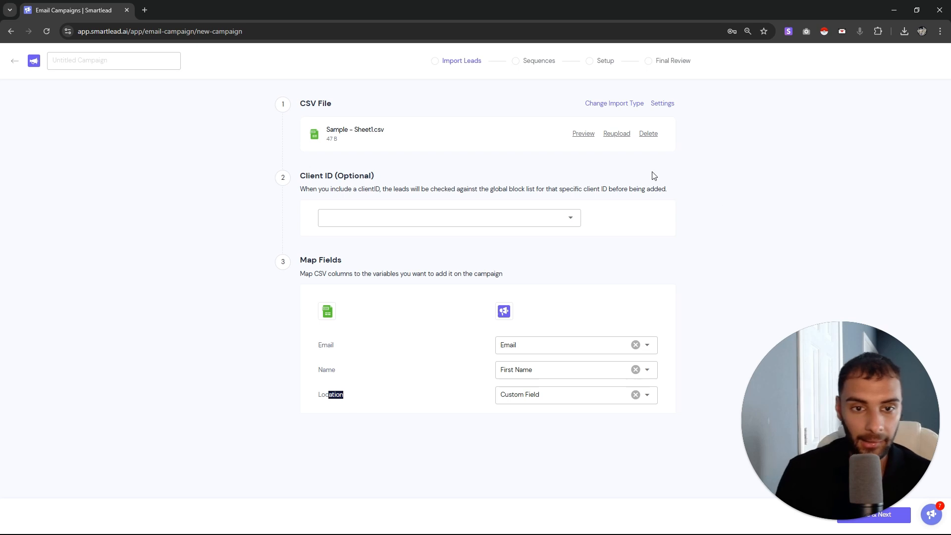
{"action": "left_click", "coordinate": [583, 134]}
{"action": "left_click_drag", "start_coordinate": [674, 114], "coordinate": [594, 89]}
{"action": "left_click", "coordinate": [938, 57]}
{"action": "left_click_drag", "start_coordinate": [860, 391], "coordinate": [15, 503]}
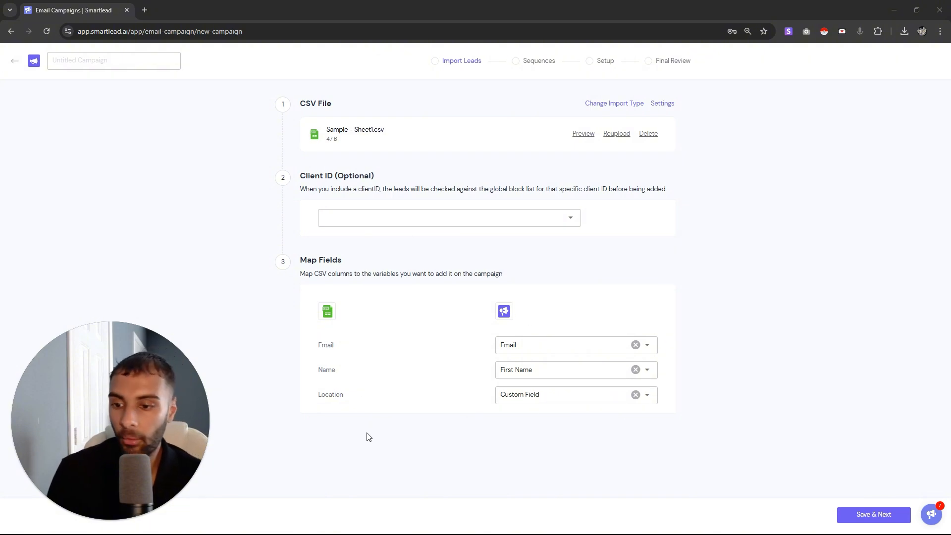
Save the mapping, review the 1-lead upload summary, and skip email verification
{"action": "left_click", "coordinate": [868, 515]}
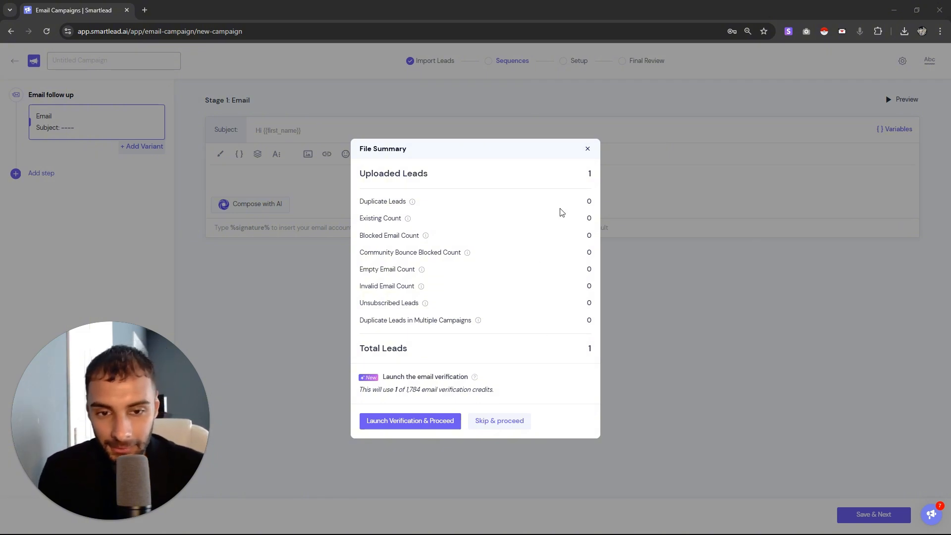
{"action": "left_click_drag", "start_coordinate": [377, 200], "coordinate": [357, 235]}
{"action": "left_click_drag", "start_coordinate": [401, 285], "coordinate": [454, 309]}
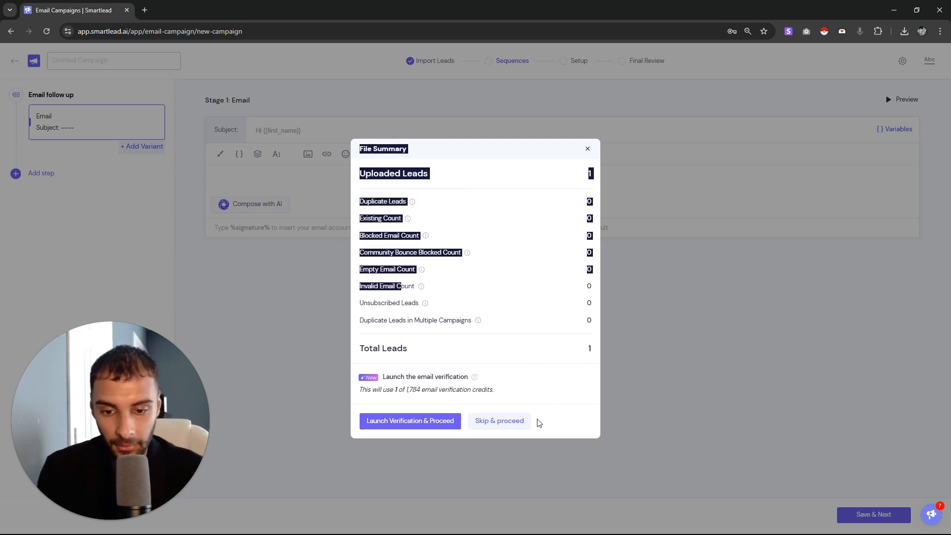
{"action": "left_click", "coordinate": [515, 425]}
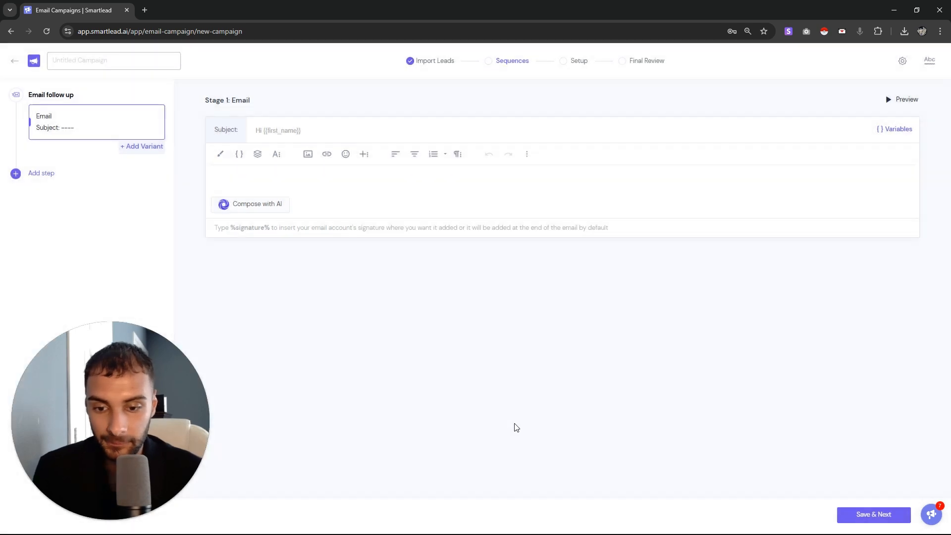
Begin the Stage 1 email with 'Hey {{first_name}},' followed by a new line
{"action": "left_click", "coordinate": [353, 178]}
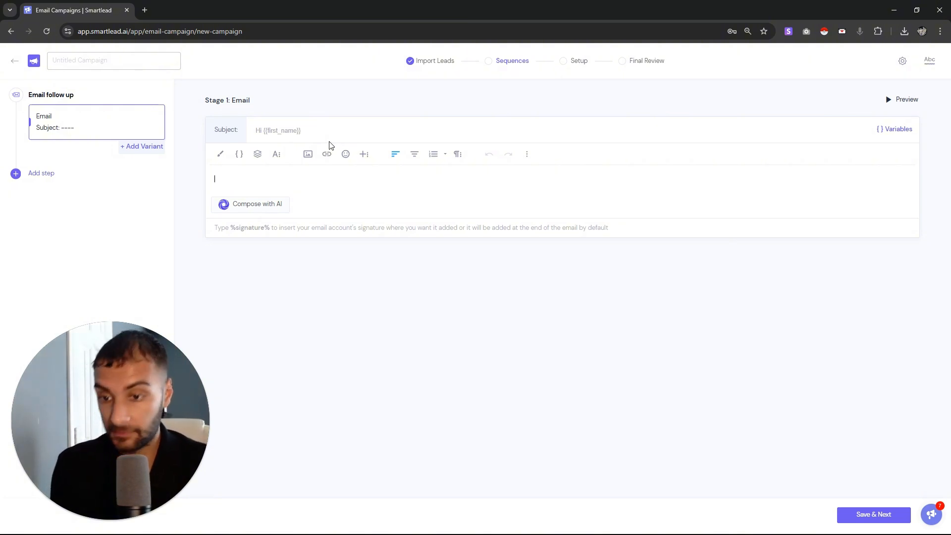
{"action": "type", "text": "Hey"}
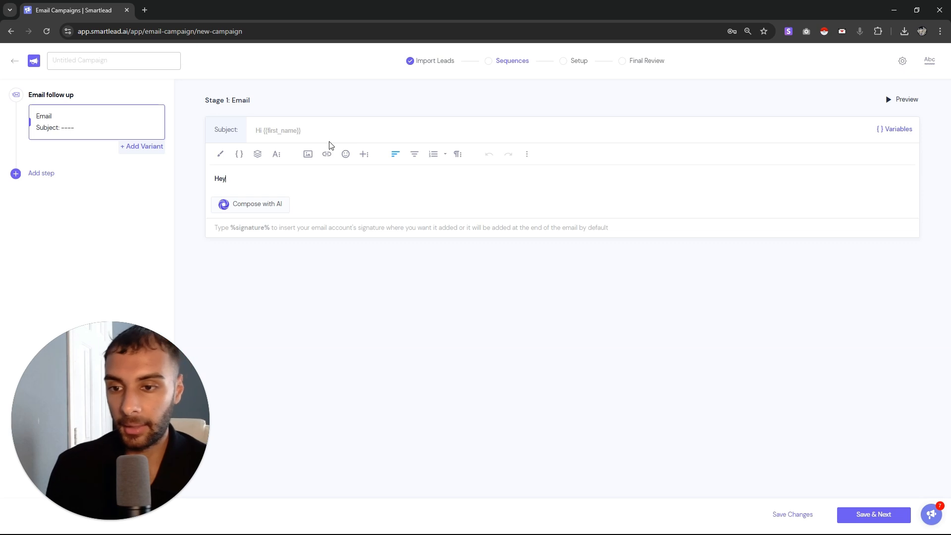
{"action": "type", "text": " {{"}
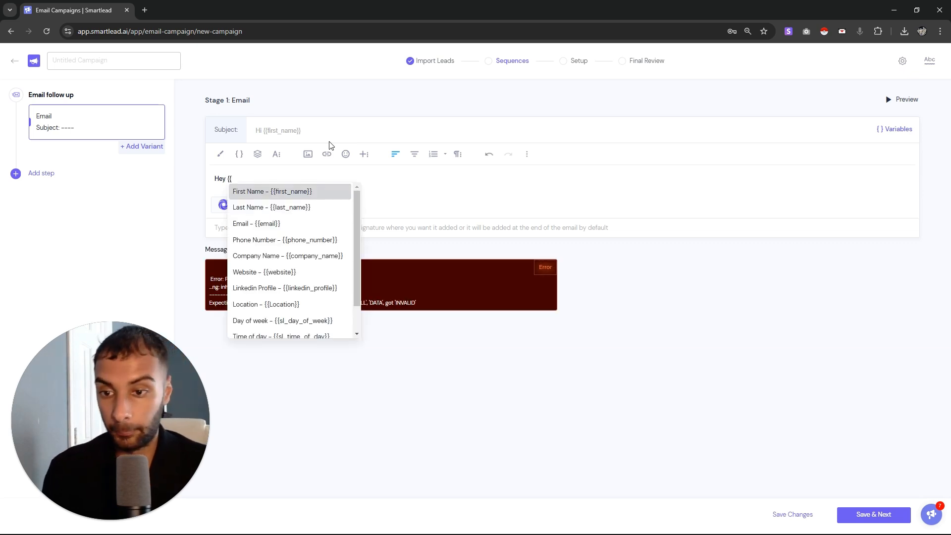
{"action": "left_click", "coordinate": [314, 198]}
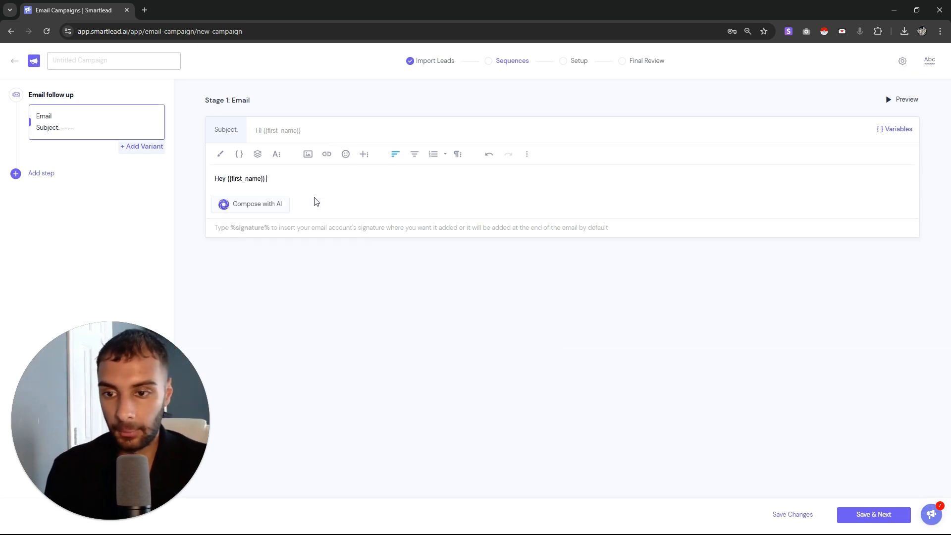
{"action": "type", "text": ","}
{"action": "key", "text": "Return"}
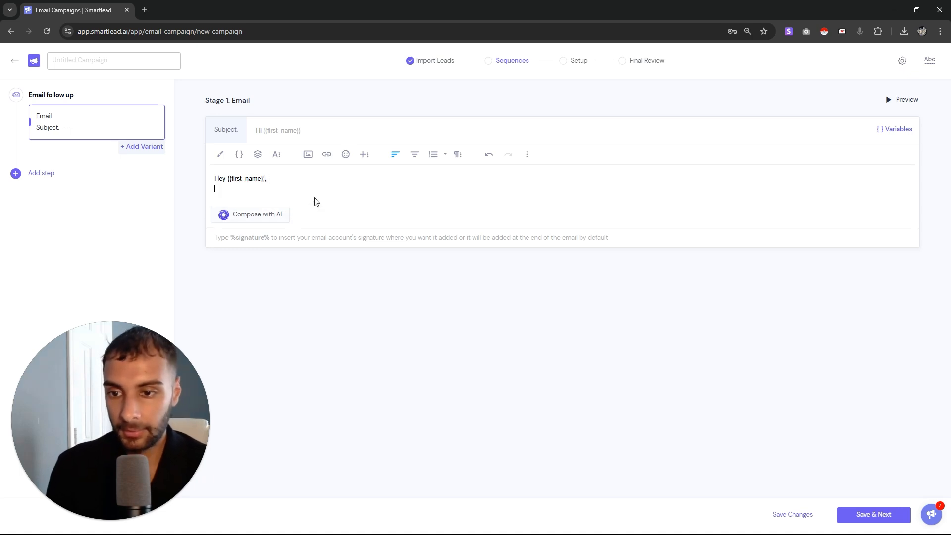
Add 'We can help you become the best fast food place in {{Location}}'
{"action": "type", "text": "We cabn "}
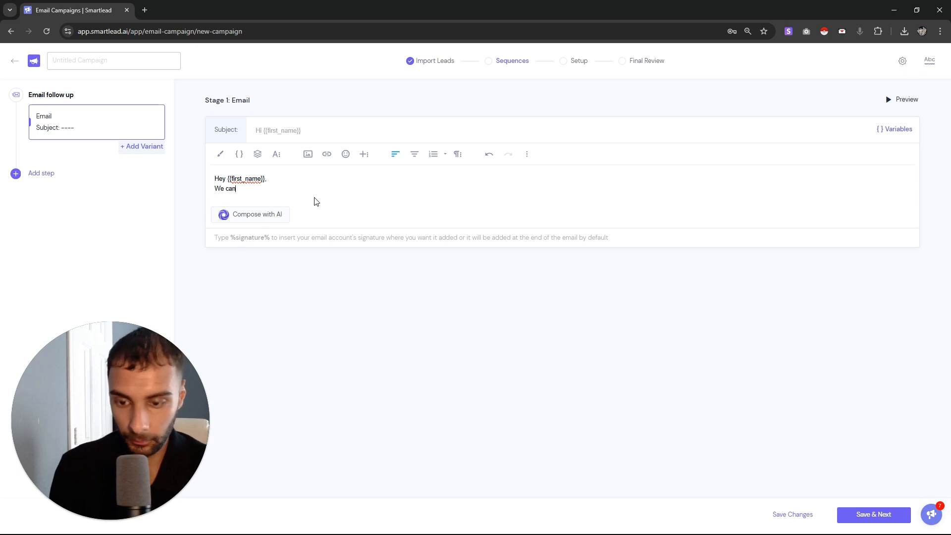
{"action": "type", "text": "help you vbeco"}
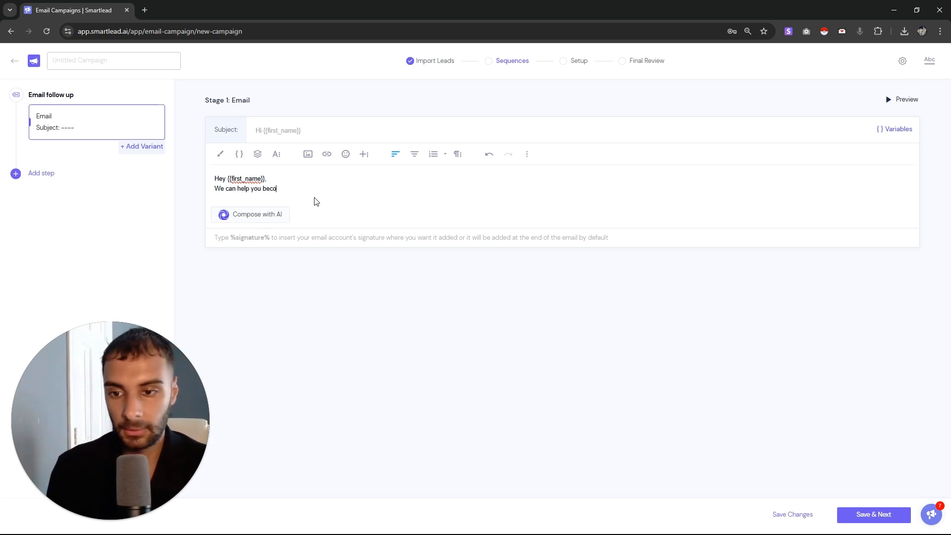
{"action": "type", "text": "best fast"}
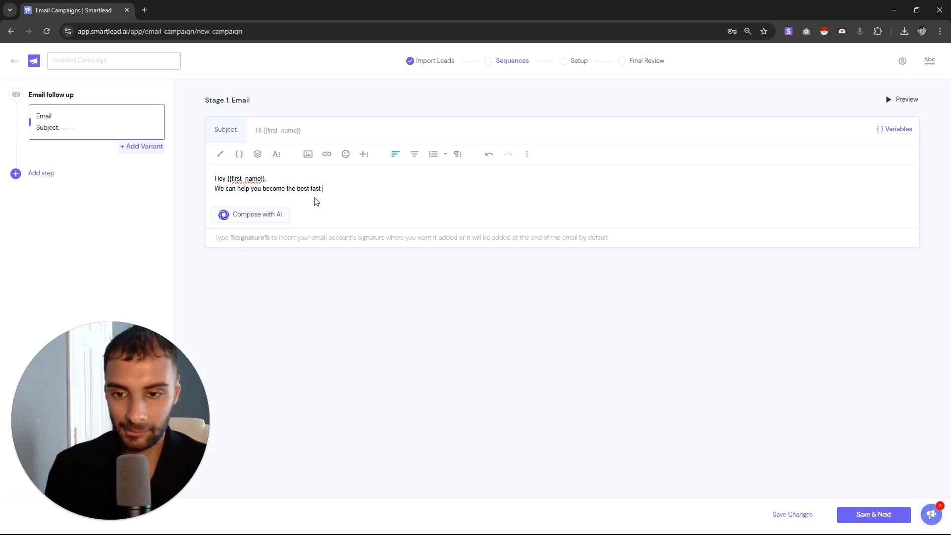
{"action": "type", "text": "food place in "}
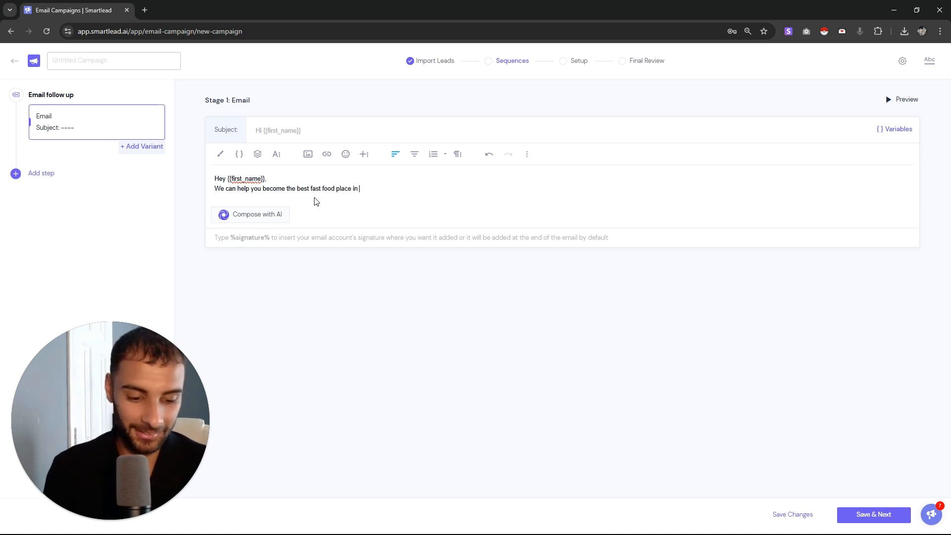
{"action": "type", "text": "{{"}
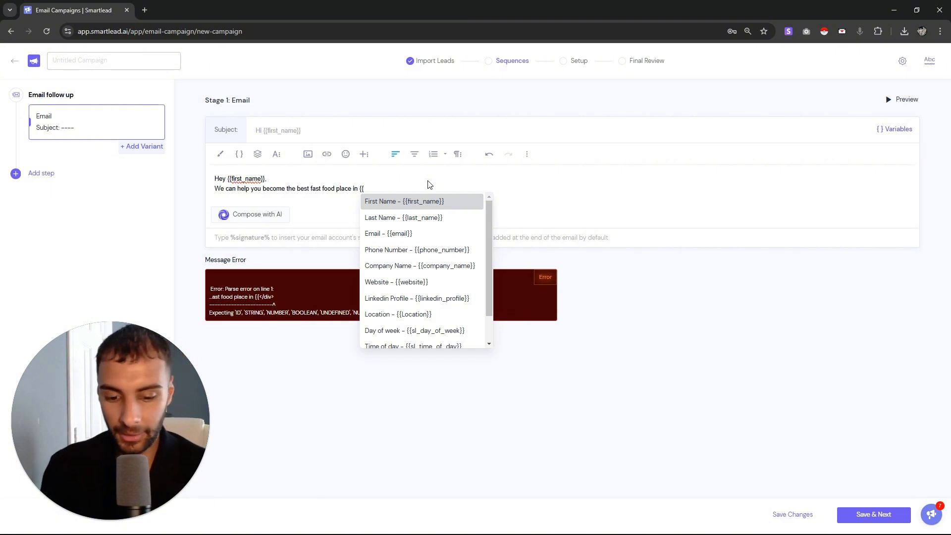
{"action": "scroll", "coordinate": [399, 259], "scroll_direction": "down", "scroll_amount": 1}
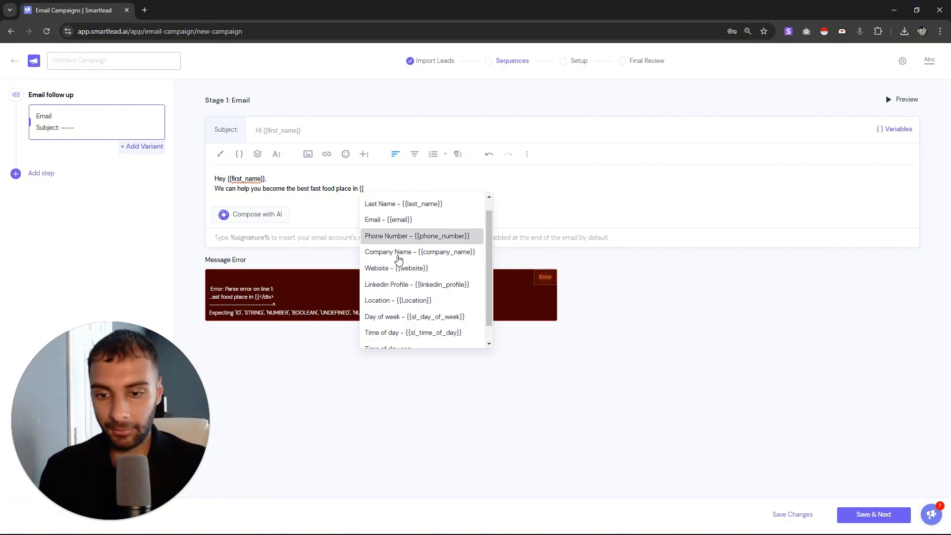
{"action": "scroll", "coordinate": [406, 278], "scroll_direction": "down", "scroll_amount": 1}
{"action": "scroll", "coordinate": [423, 248], "scroll_direction": "up", "scroll_amount": 2}
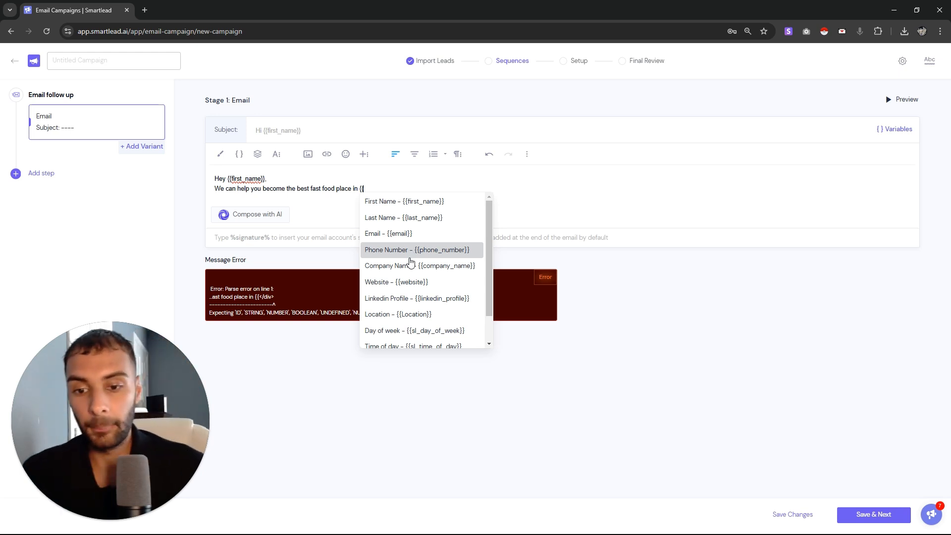
{"action": "scroll", "coordinate": [410, 307], "scroll_direction": "down", "scroll_amount": 2}
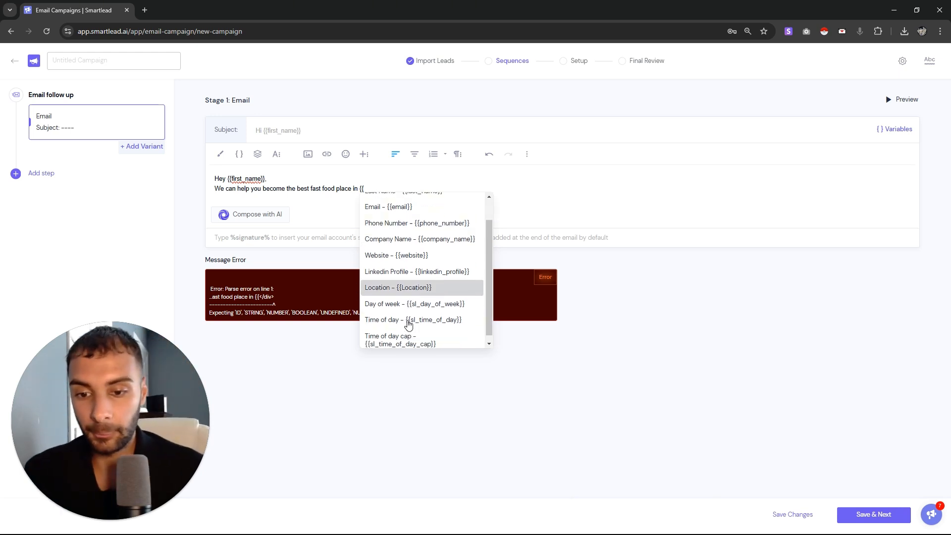
{"action": "left_click", "coordinate": [402, 283]}
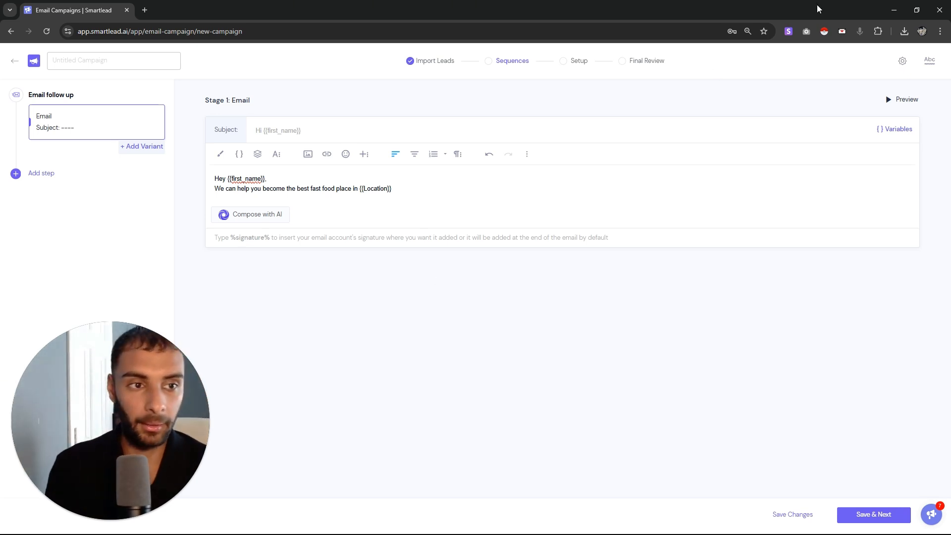
Open Sample - Sheet1.csv in Excel, check the Location header in C1, and close without saving
{"action": "left_click", "coordinate": [903, 32]}
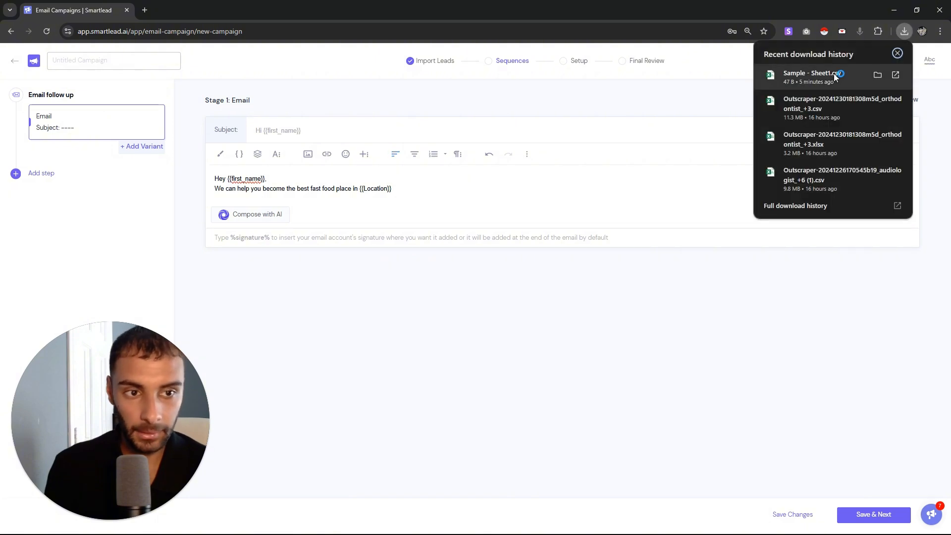
{"action": "left_click", "coordinate": [812, 75]}
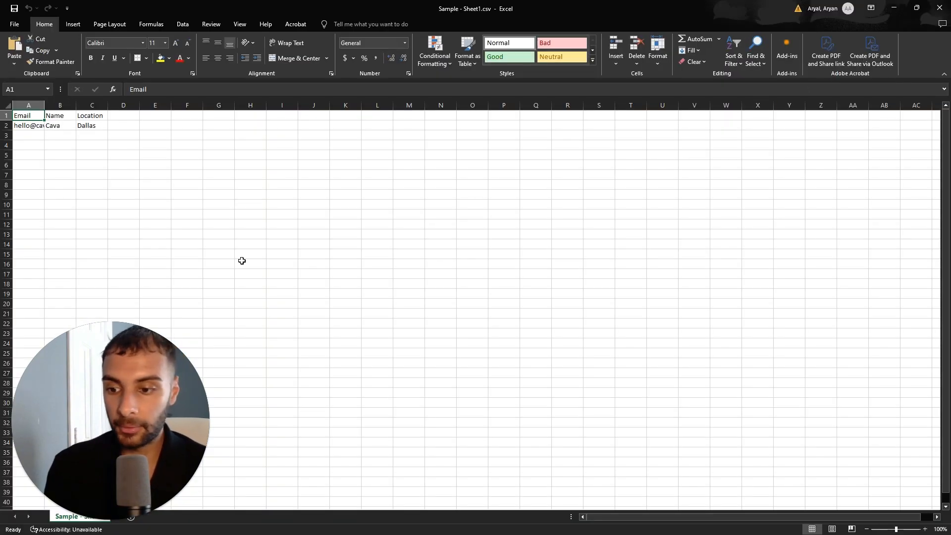
{"action": "left_click", "coordinate": [94, 115]}
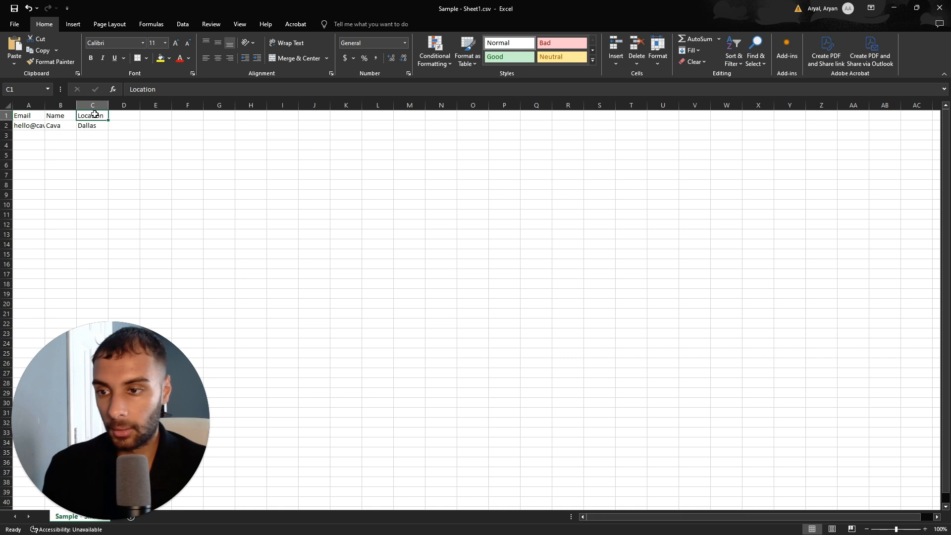
{"action": "double_click", "coordinate": [94, 114]}
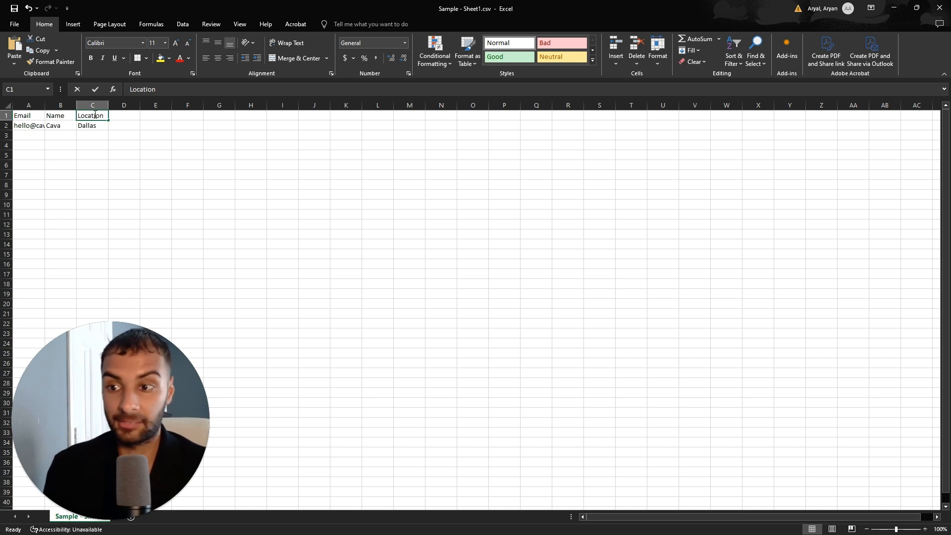
{"action": "left_click", "coordinate": [948, 2]}
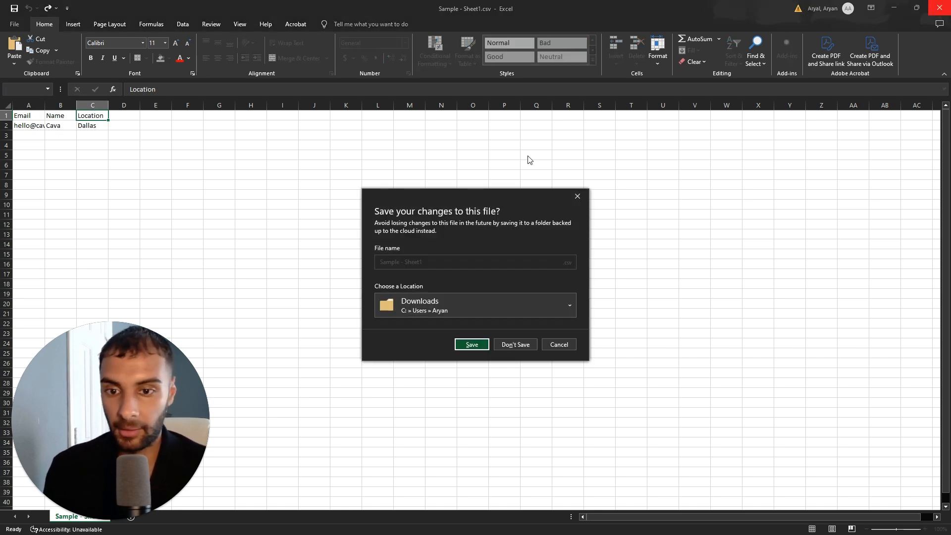
{"action": "left_click", "coordinate": [513, 352]}
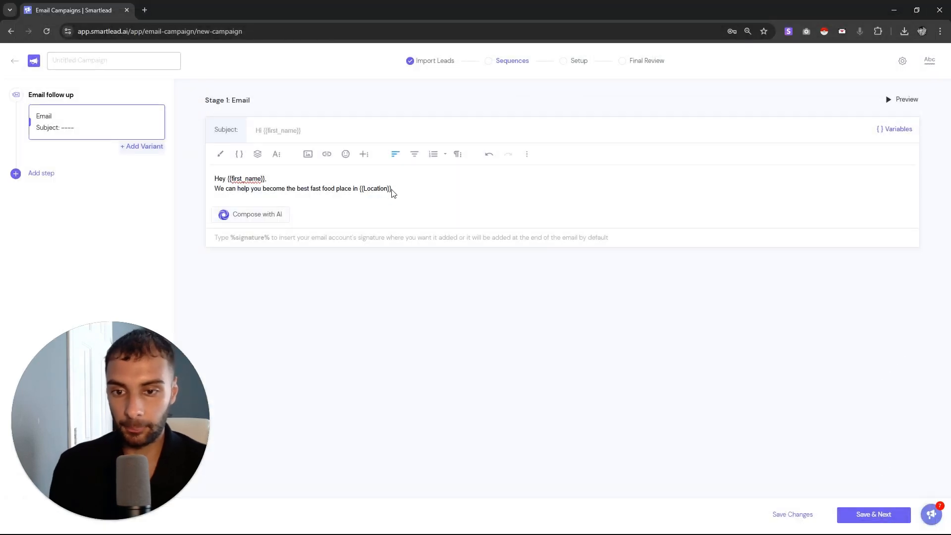
Try adding a {{Job Title}} variable, then delete it after the parse error
{"action": "type", "text": "{{Jo"}
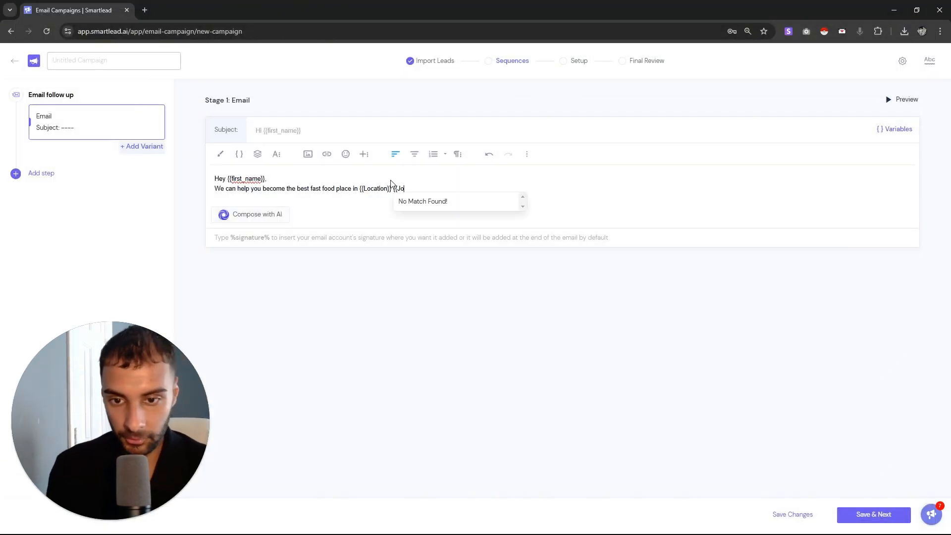
{"action": "type", "text": "b "}
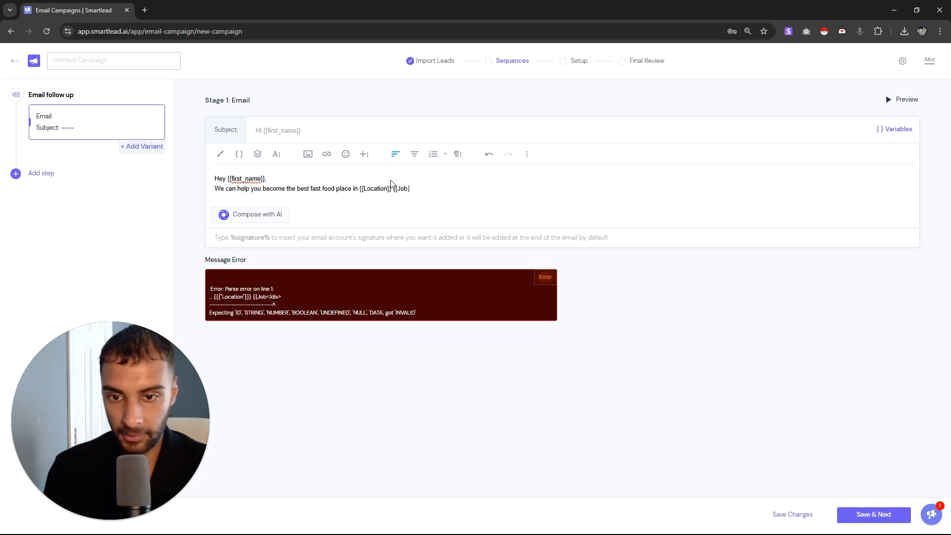
{"action": "type", "text": "Title}}"}
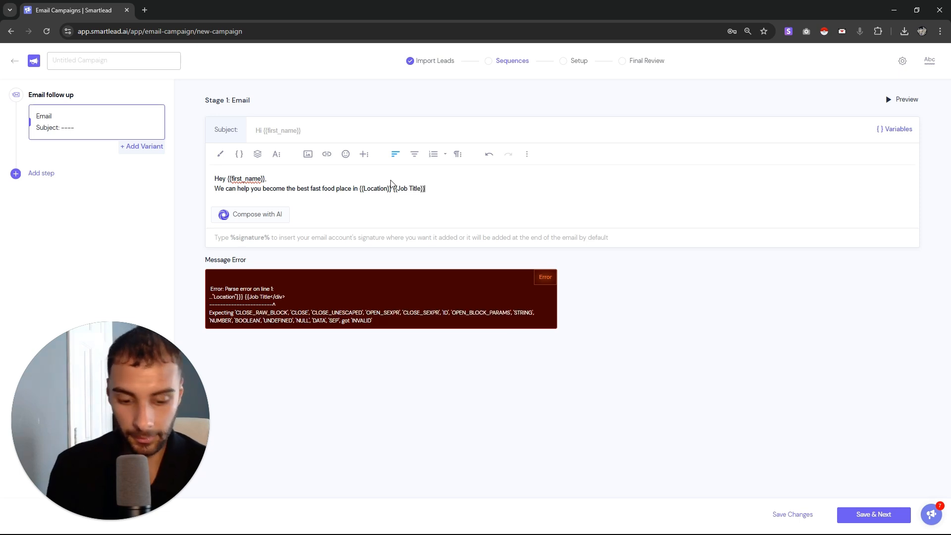
{"action": "left_click_drag", "start_coordinate": [376, 191], "coordinate": [213, 179]}
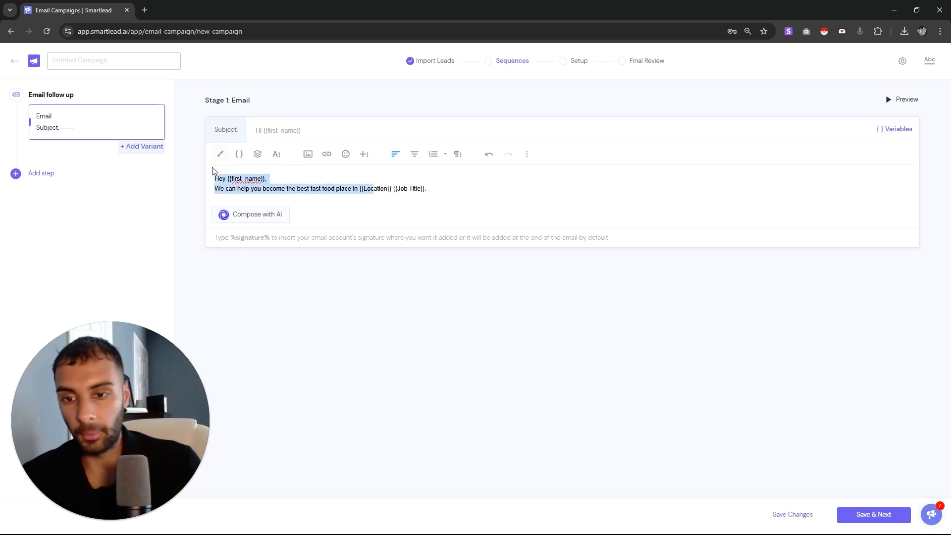
{"action": "left_click", "coordinate": [415, 200]}
{"action": "left_click_drag", "start_coordinate": [415, 200], "coordinate": [247, 179]}
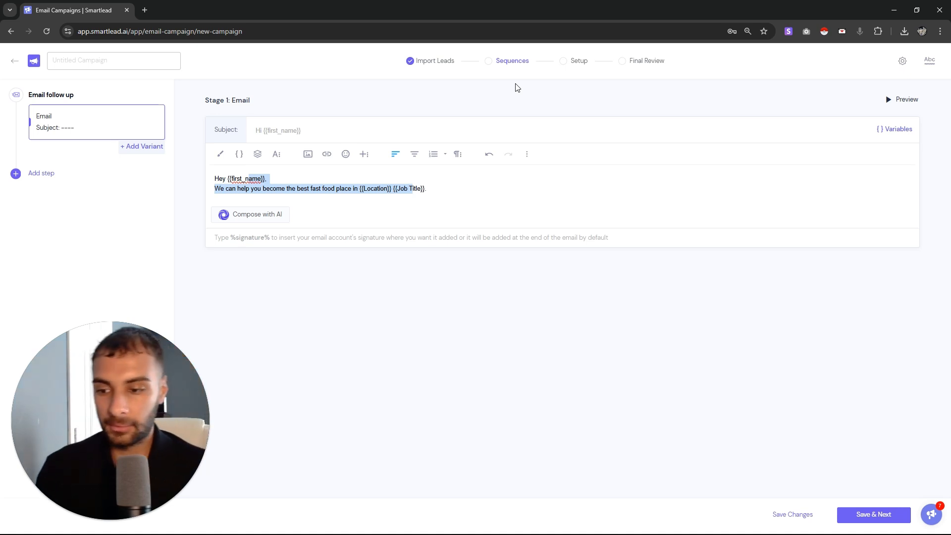
{"action": "left_click_drag", "start_coordinate": [446, 201], "coordinate": [393, 195]}
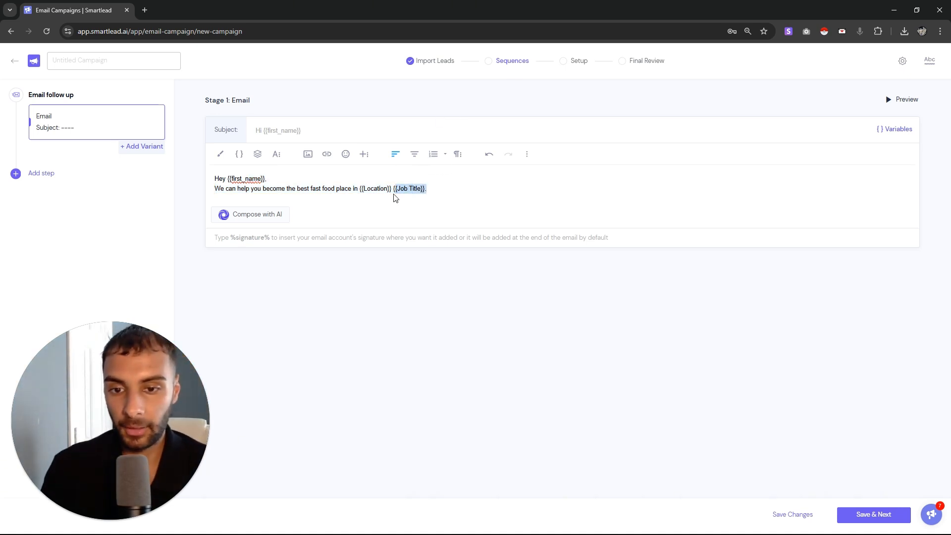
{"action": "key", "text": "BackSpace"}
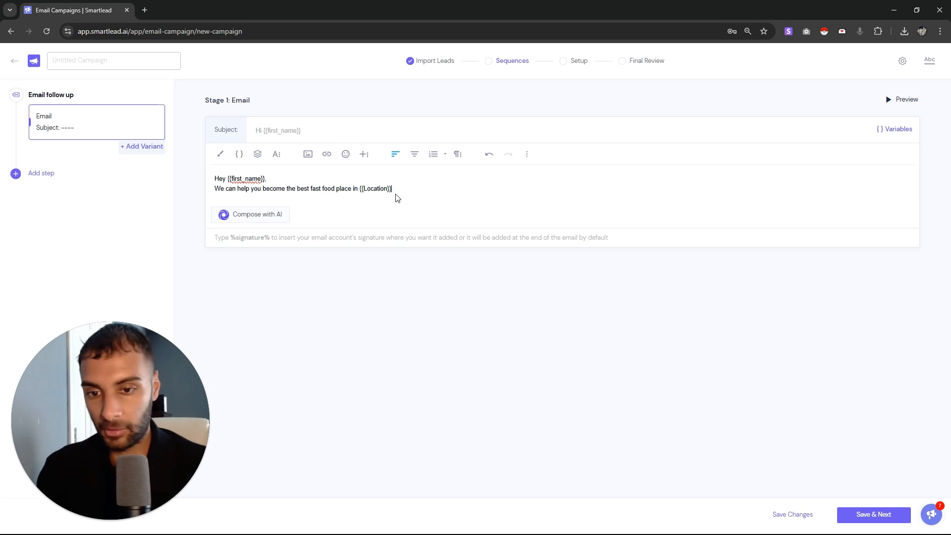
End the pitch with a period and a blank line above %signature%, then add an A/B variant
{"action": "type", "text": "."}
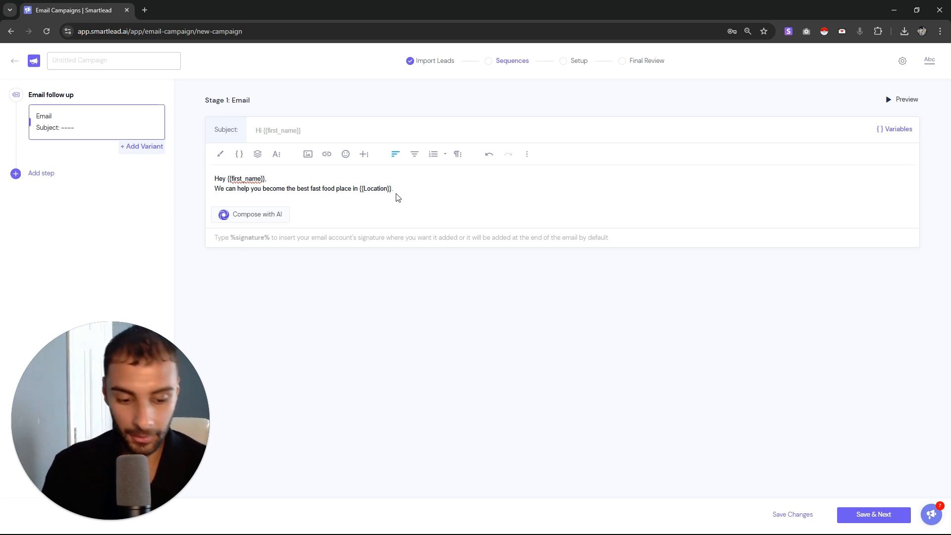
{"action": "key", "text": "Return"}
{"action": "key", "text": "Return"}
{"action": "key", "text": "Return"}
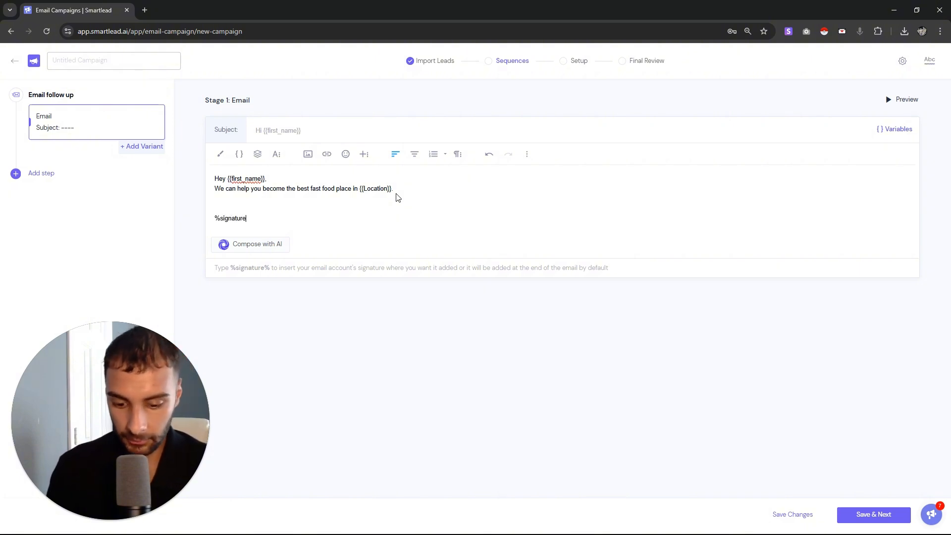
{"action": "left_click", "coordinate": [295, 212]}
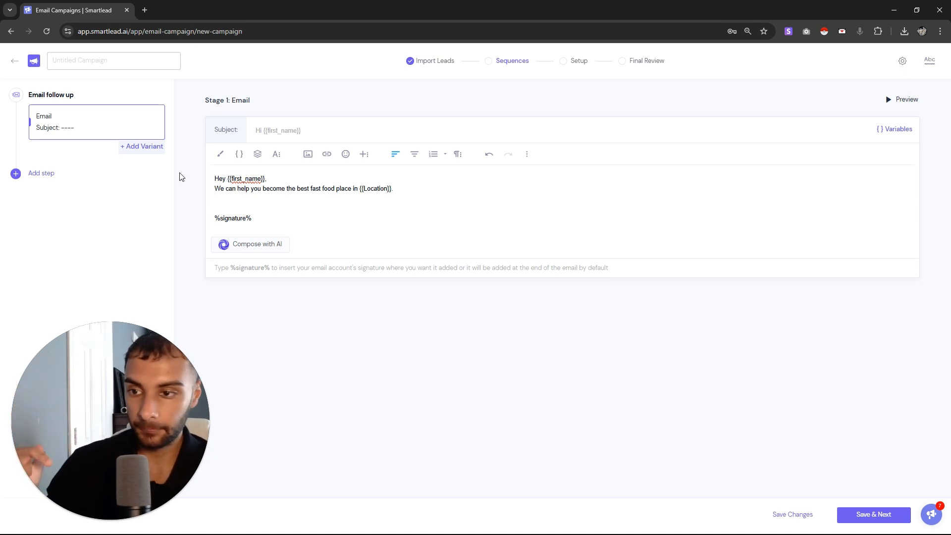
{"action": "left_click", "coordinate": [159, 149]}
Copy Variant A's email body into the empty Variant B
{"action": "left_click", "coordinate": [99, 135]}
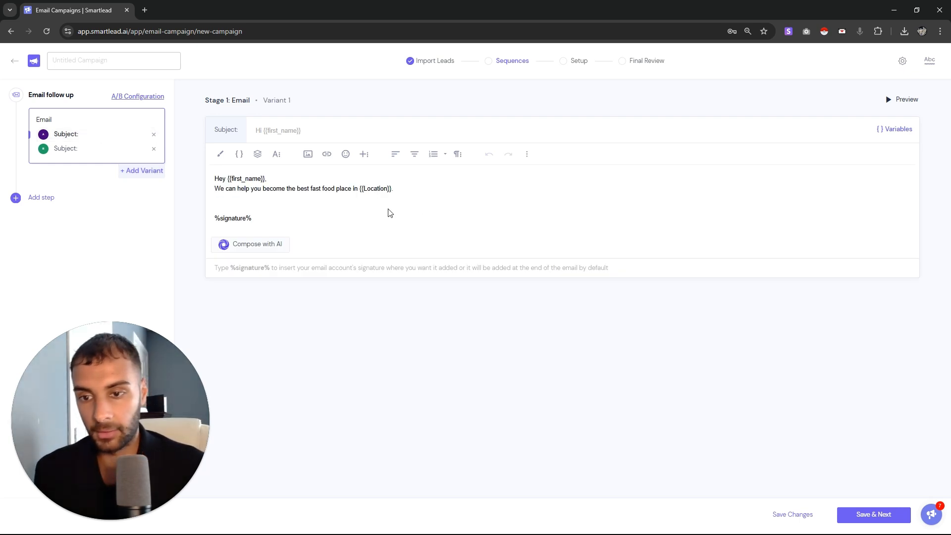
{"action": "mouse_move", "coordinate": [215, 178]}
{"action": "left_mouse_down"}
{"action": "mouse_move", "coordinate": [239, 198]}
{"action": "mouse_move", "coordinate": [312, 224]}
{"action": "left_mouse_up"}
{"action": "key", "text": "ctrl+c"}
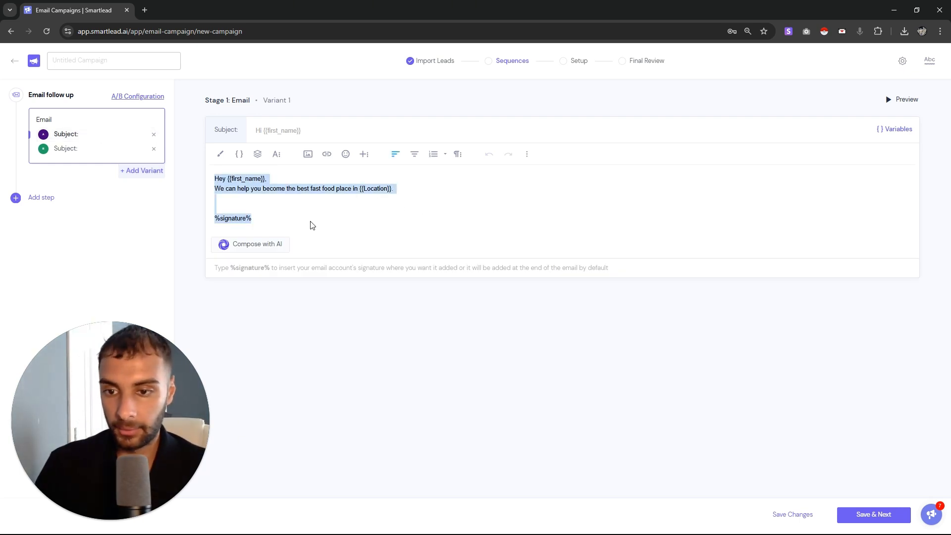
{"action": "left_click", "coordinate": [100, 151]}
{"action": "key", "text": "ctrl+v"}
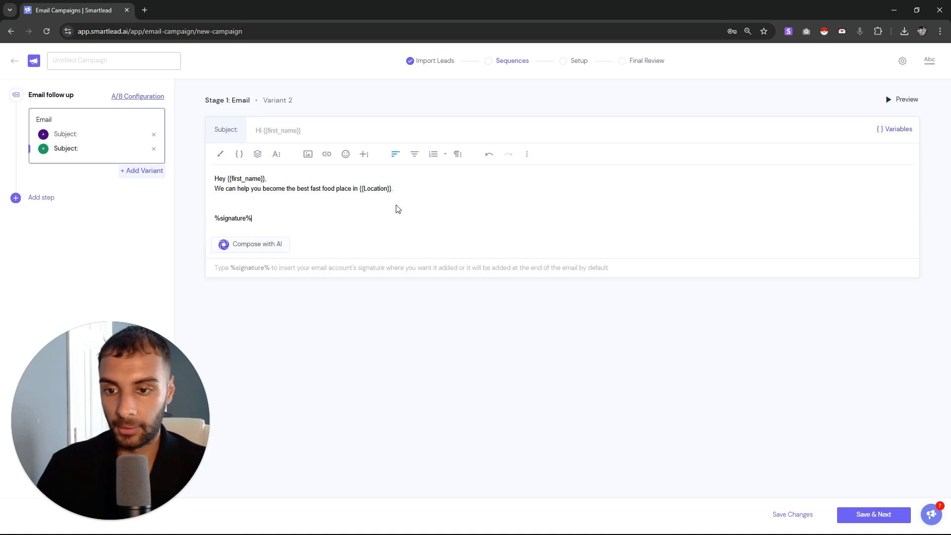
In Variant B, replace 'fast food place' with 'restaurant', fix the spelling, and save
{"action": "mouse_move", "coordinate": [306, 198]}
{"action": "left_mouse_down"}
{"action": "mouse_move", "coordinate": [338, 195]}
{"action": "mouse_move", "coordinate": [313, 194]}
{"action": "left_mouse_up"}
{"action": "left_click", "coordinate": [339, 195]}
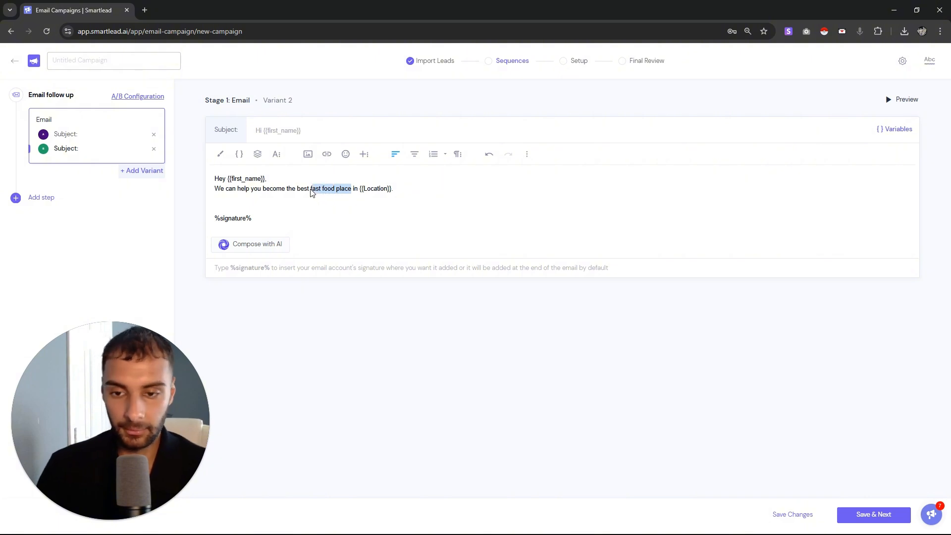
{"action": "type", "text": "restaura"}
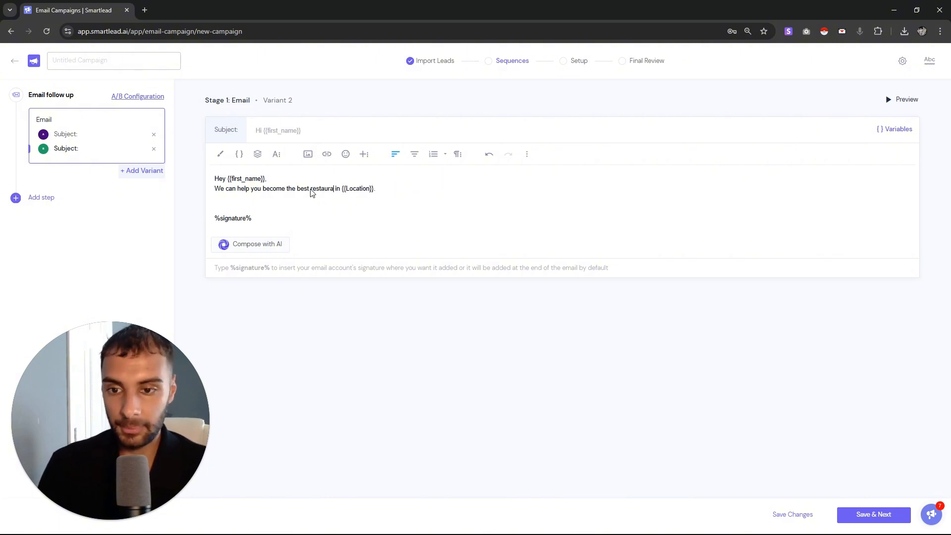
{"action": "type", "text": "unt"}
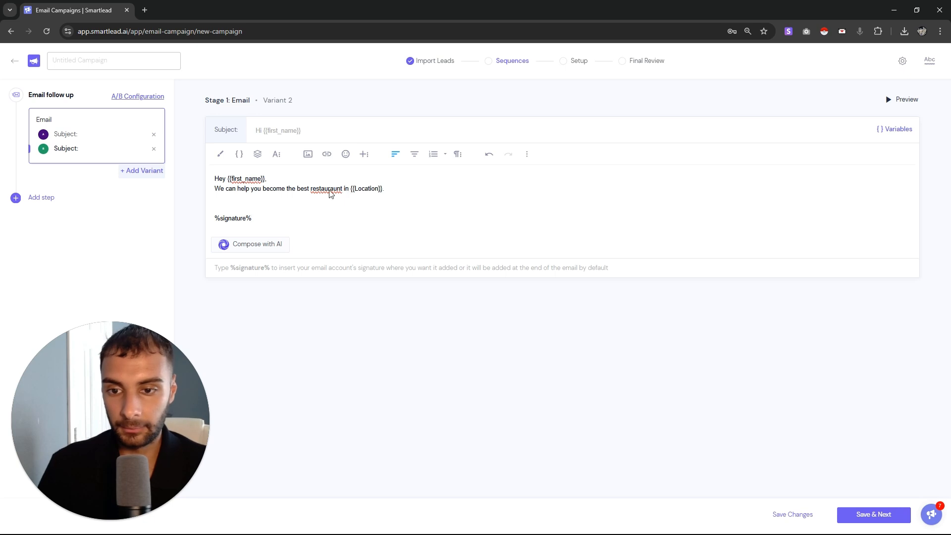
{"action": "right_click", "coordinate": [331, 193]}
{"action": "left_click", "coordinate": [352, 202]}
{"action": "left_click", "coordinate": [793, 515]}
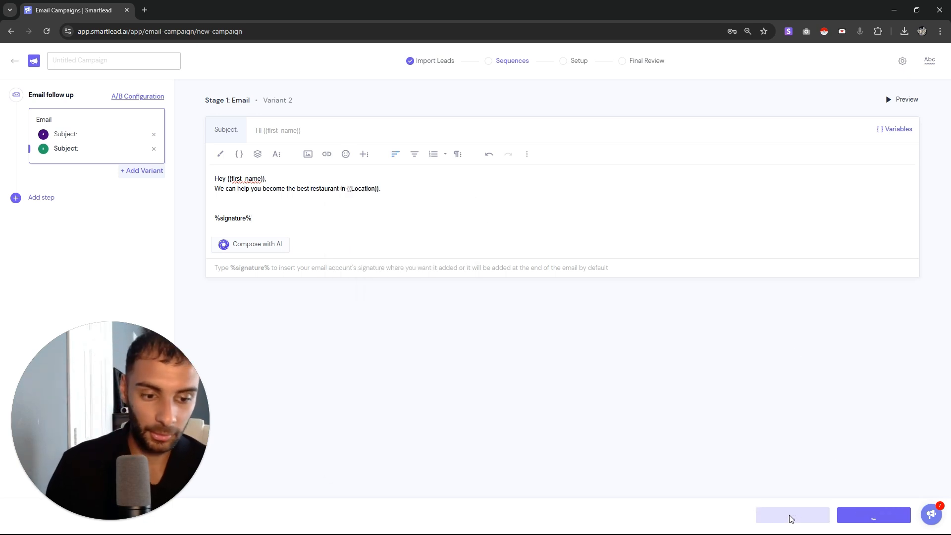
{"action": "left_click", "coordinate": [88, 135]}
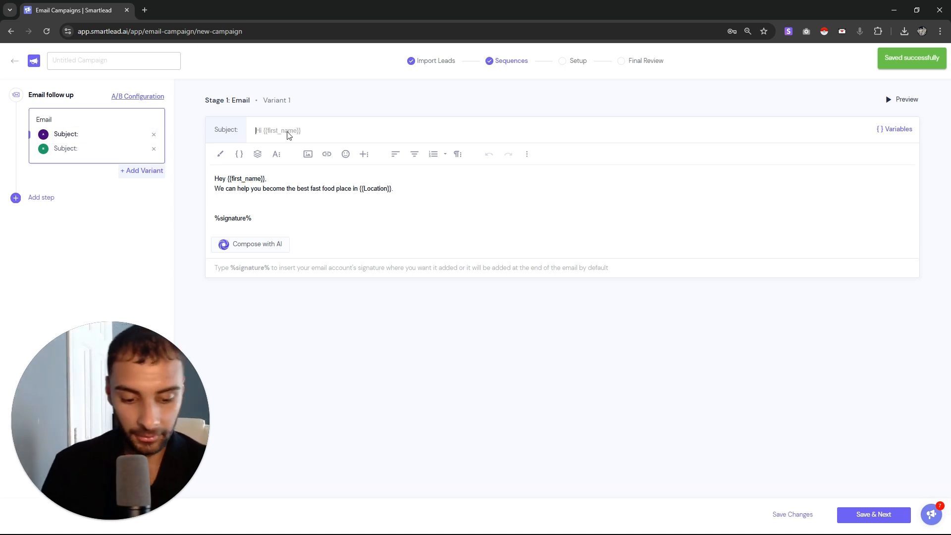
Set Variant A's subject to '{{first_name}}, thoughts?'
{"action": "type", "text": "{{"}
{"action": "key", "text": "Return"}
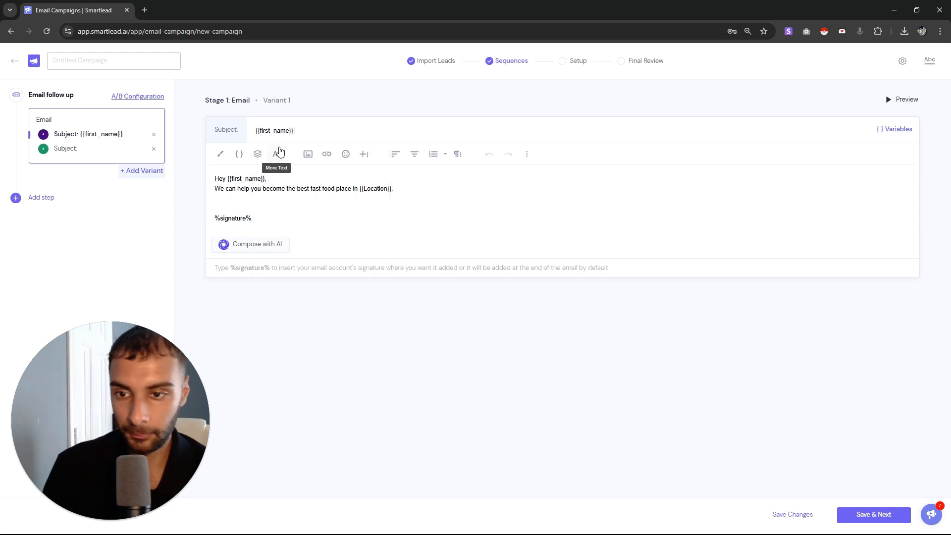
{"action": "type", "text": ", thoughts>?"}
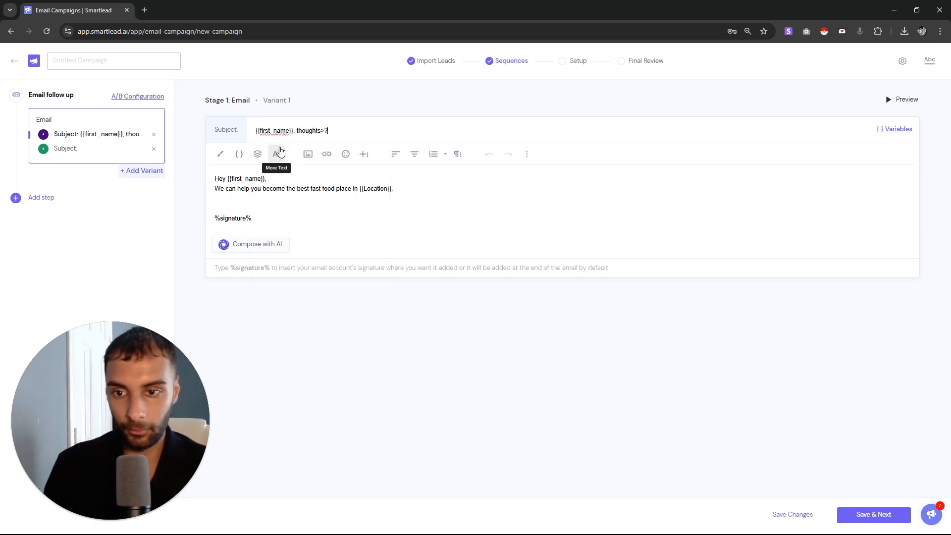
{"action": "key", "text": "BackSpace"}
{"action": "key", "text": "BackSpace"}
Set Variant B's subject to 'quick question for {{first_name}}'
{"action": "left_click", "coordinate": [149, 147]}
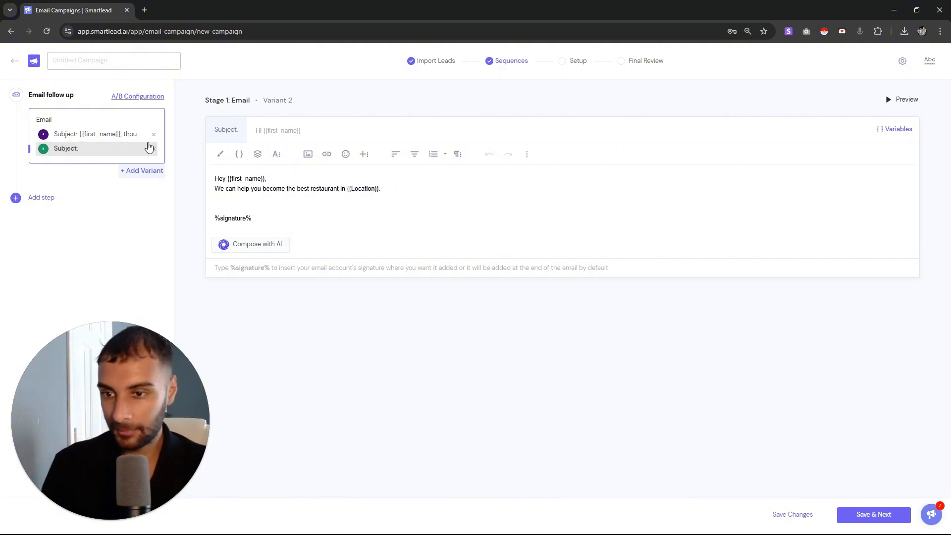
{"action": "left_click", "coordinate": [286, 130]}
{"action": "type", "text": "quick qu"}
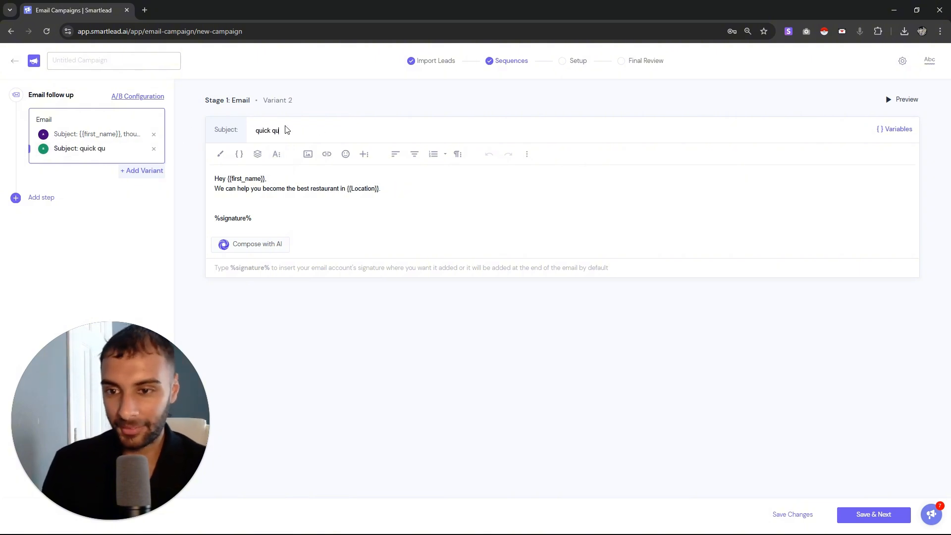
{"action": "type", "text": "estion"}
{"action": "type", "text": "fo"}
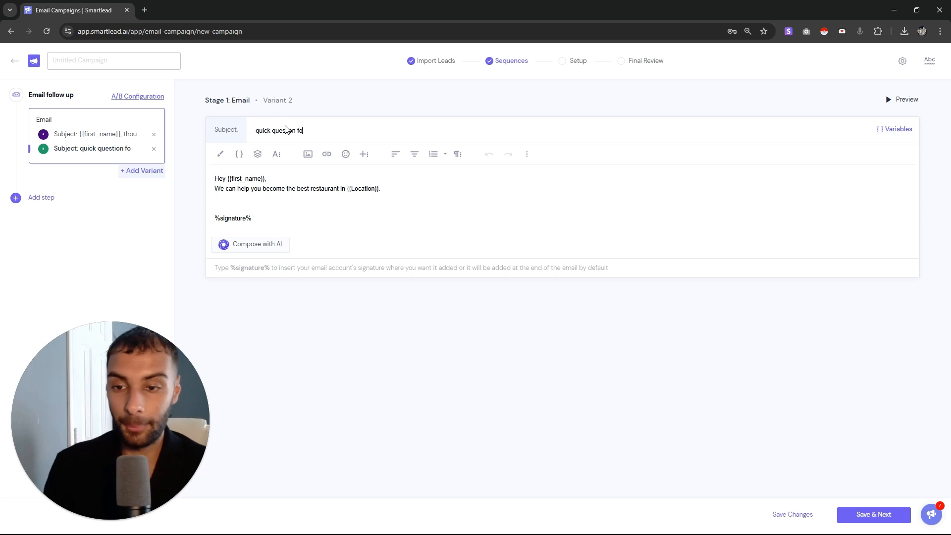
{"action": "type", "text": "r {{"}
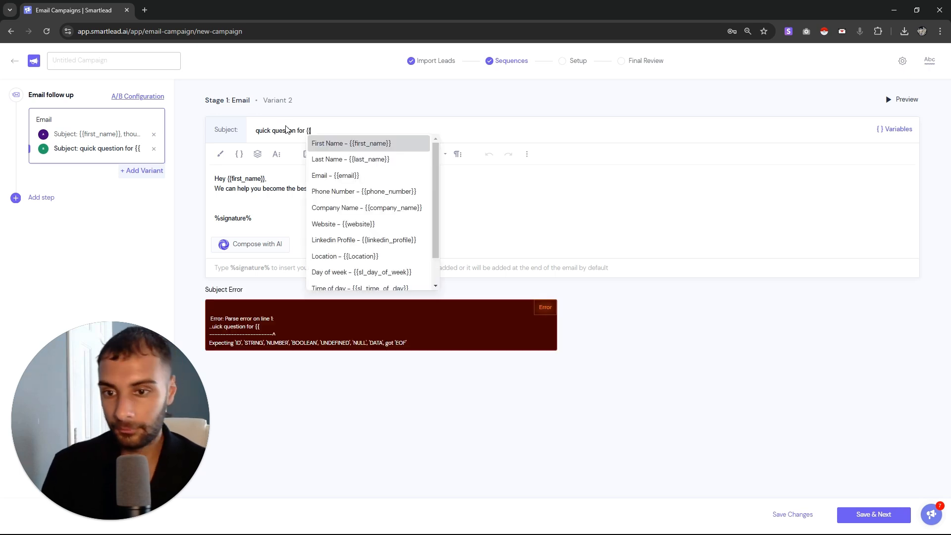
{"action": "left_click", "coordinate": [335, 146]}
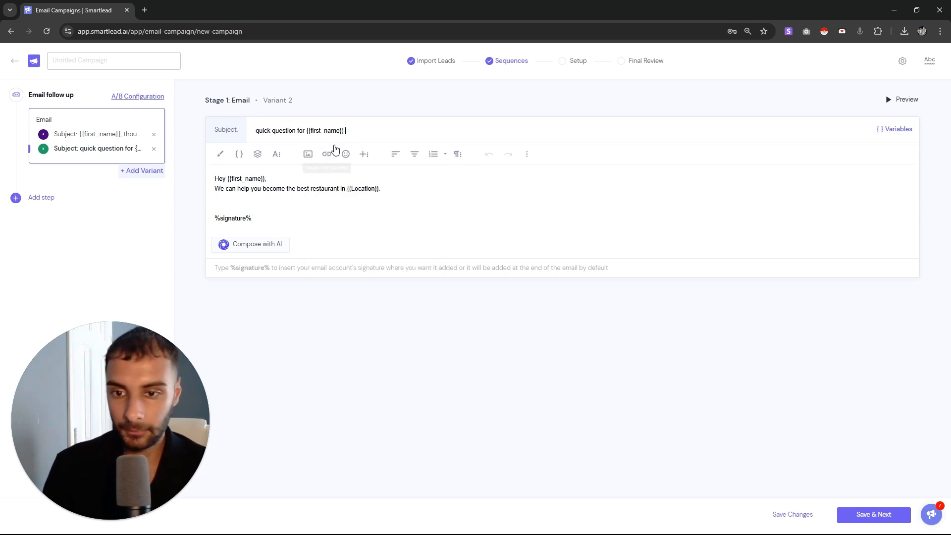
Compare the two variants' bodies, then add a second email step to the sequence
{"action": "left_click", "coordinate": [47, 134]}
{"action": "left_click_drag", "start_coordinate": [367, 201], "coordinate": [222, 182]}
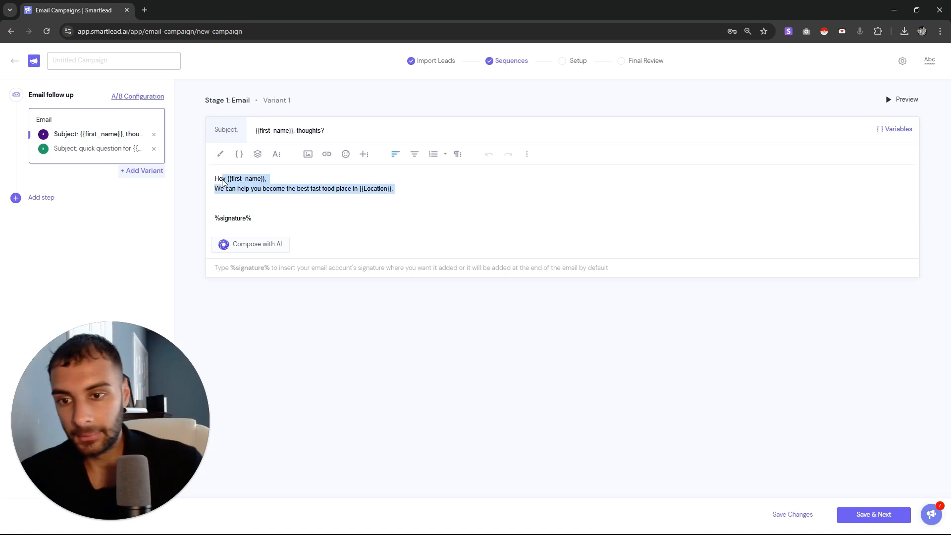
{"action": "left_click", "coordinate": [126, 149]}
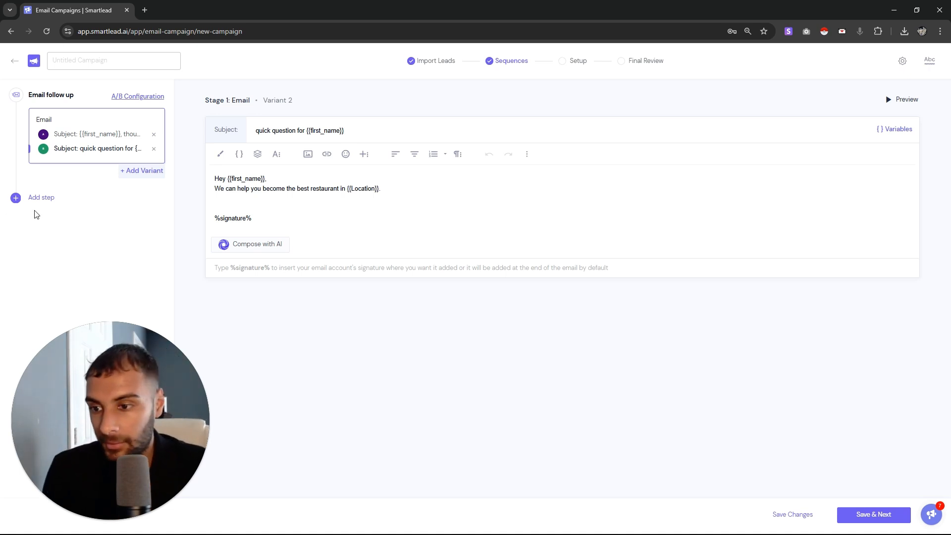
{"action": "left_click", "coordinate": [41, 198]}
Set the follow-up wait to 3 days and copy the greeting line from Stage 1
{"action": "left_click", "coordinate": [68, 200]}
{"action": "key", "text": "BackSpace"}
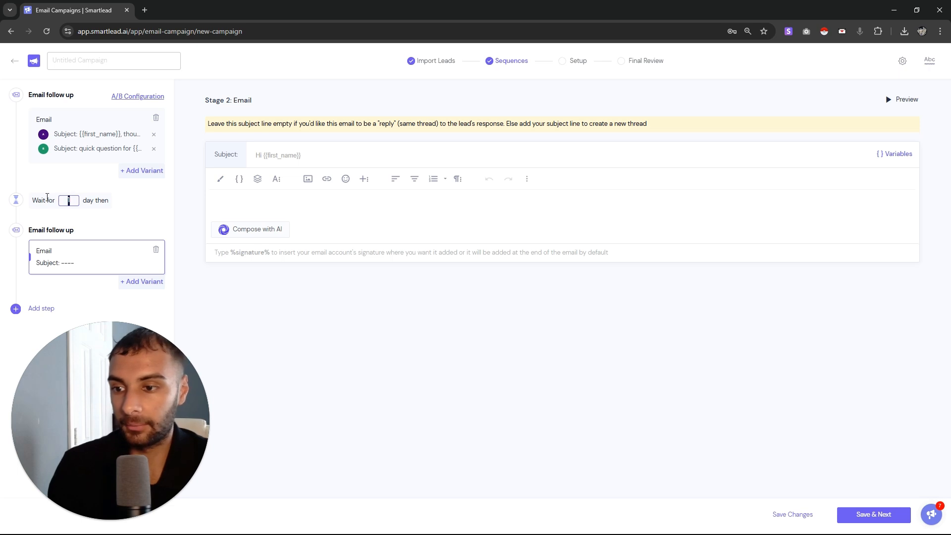
{"action": "type", "text": "3"}
{"action": "left_click", "coordinate": [102, 148]}
{"action": "left_click_drag", "start_coordinate": [311, 179], "coordinate": [159, 182]}
{"action": "key", "text": "ctrl+c"}
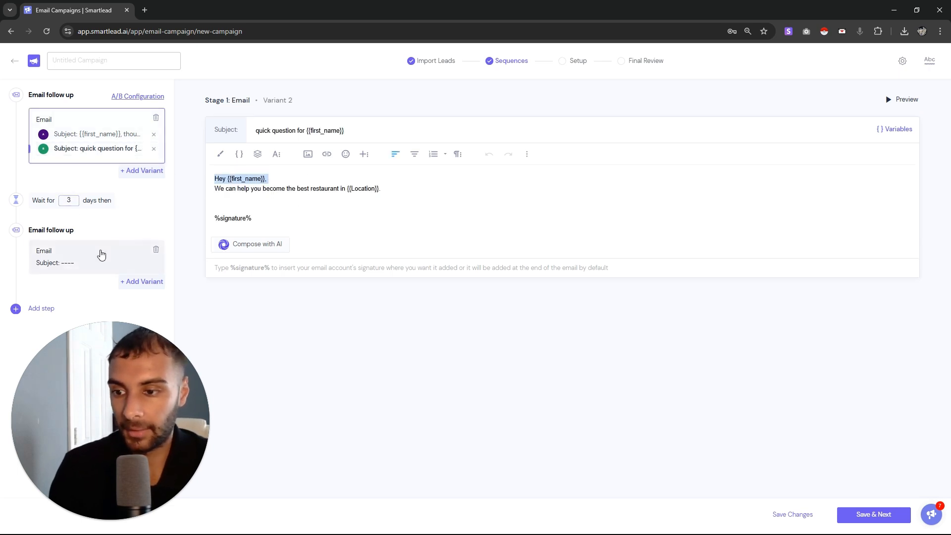
Paste the greeting into Stage 2's body, then add the no-reply line and 'Wanted to see if blah blah.'
{"action": "left_click", "coordinate": [99, 255]}
{"action": "left_click", "coordinate": [250, 203]}
{"action": "key", "text": "ctrl+v"}
{"action": "key", "text": "Return"}
{"action": "type", "text": "Saw"}
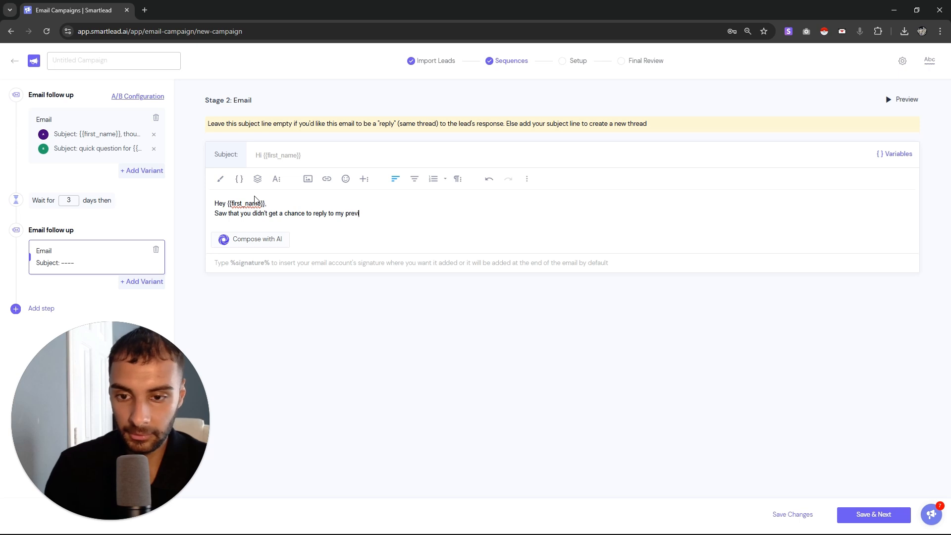
{"action": "type", "text": "."}
{"action": "key", "text": "Return"}
{"action": "key", "text": "Return"}
{"action": "type", "text": "Wan"}
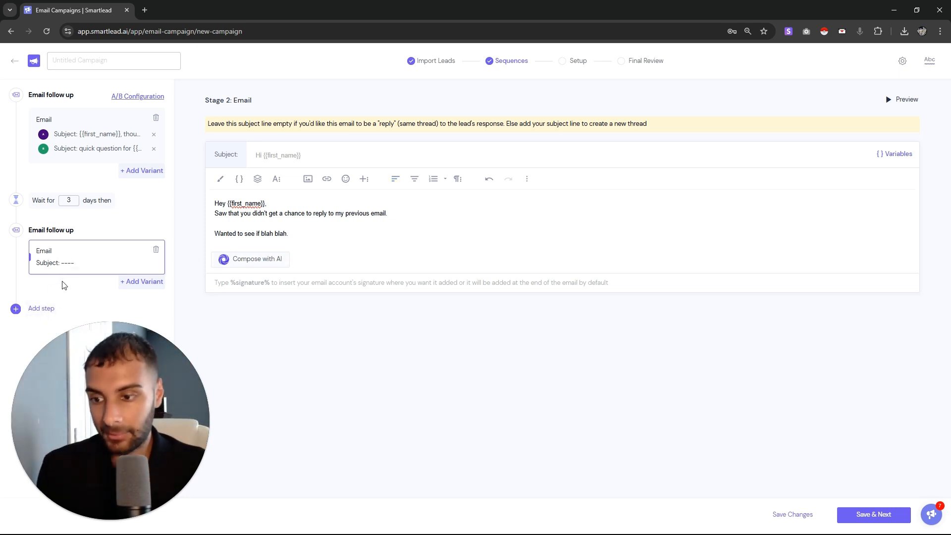
Remove the extra follow-up variant, leave the subject empty, and save the sequence
{"action": "left_click", "coordinate": [141, 281]}
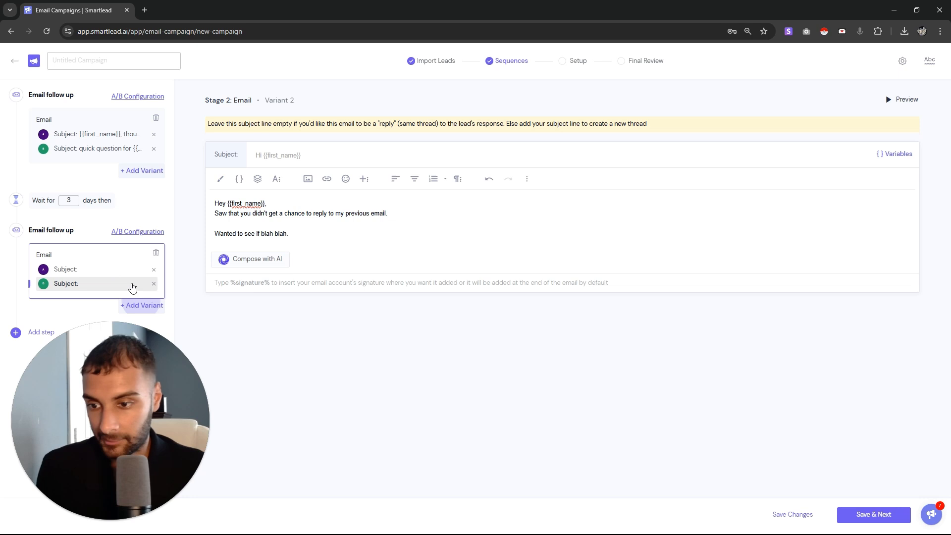
{"action": "left_click", "coordinate": [85, 272]}
{"action": "left_click", "coordinate": [92, 284]}
{"action": "left_click", "coordinate": [154, 284]}
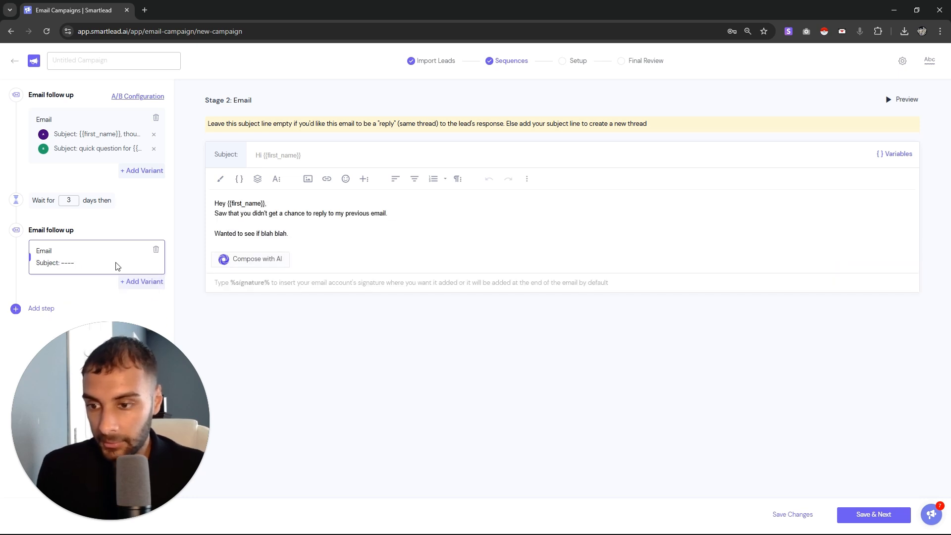
{"action": "left_click_drag", "start_coordinate": [214, 123], "coordinate": [603, 123]}
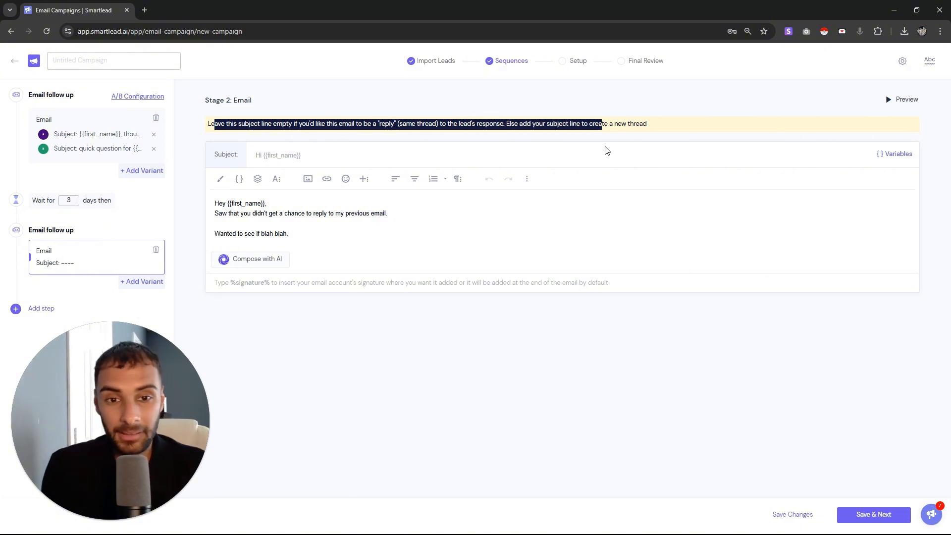
{"action": "left_click", "coordinate": [613, 156]}
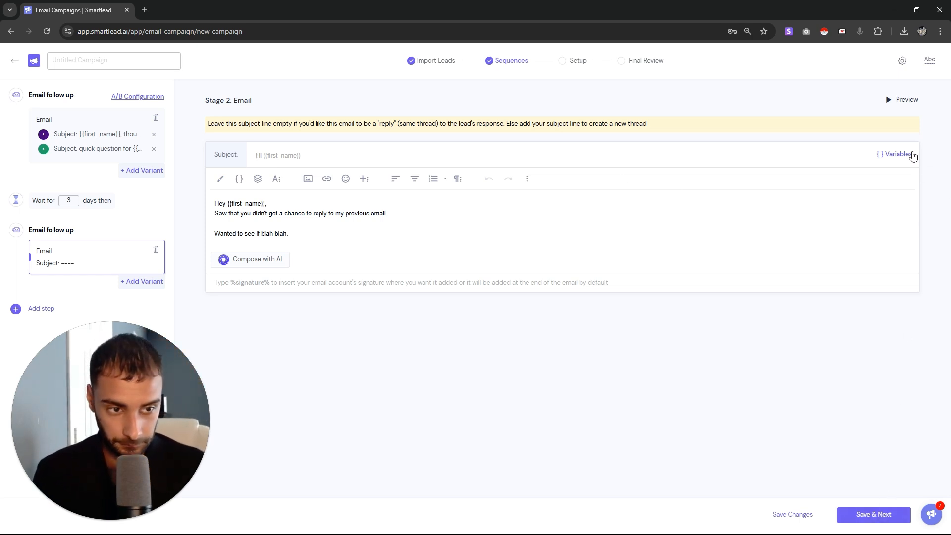
{"action": "left_click", "coordinate": [875, 514]}
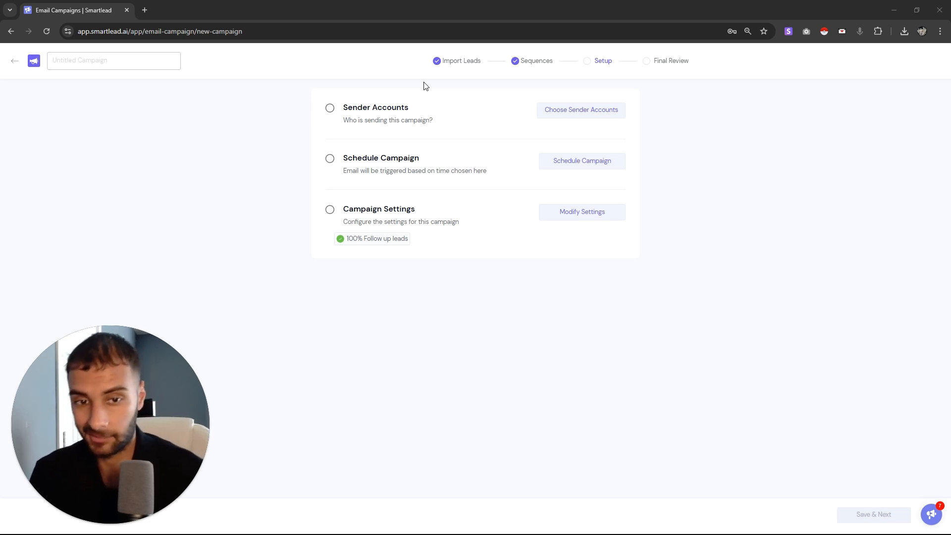
Open the sender account list and tick, then untick, two mailboxes
{"action": "left_click", "coordinate": [587, 109]}
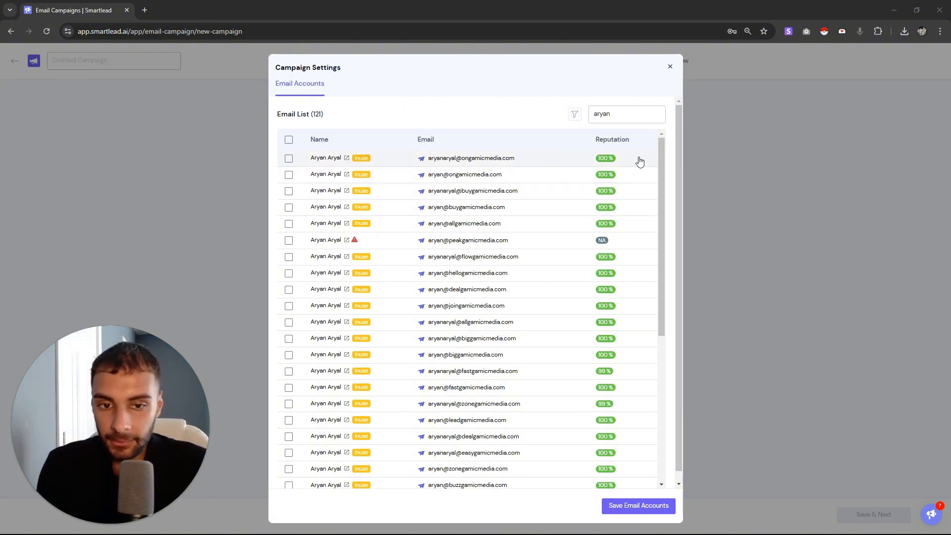
{"action": "left_click", "coordinate": [289, 158]}
{"action": "left_click", "coordinate": [289, 174]}
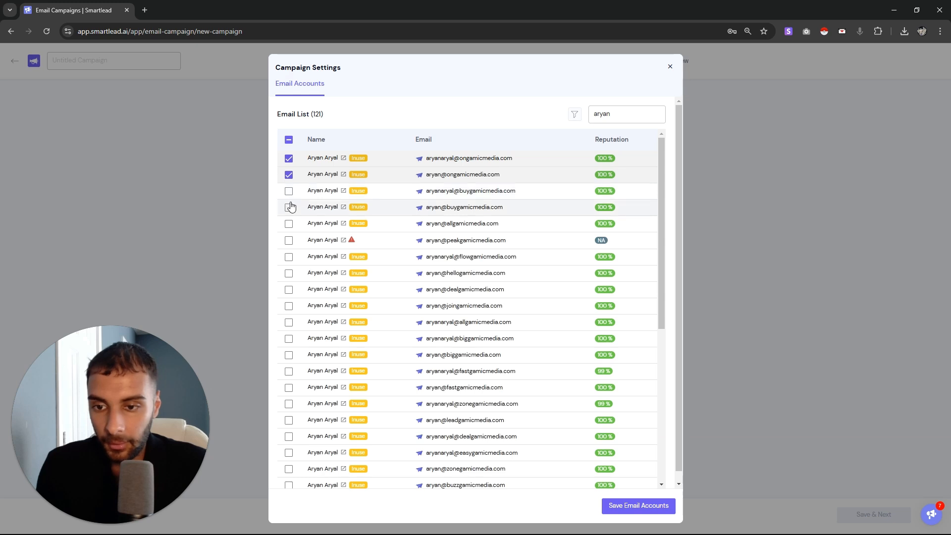
{"action": "left_click", "coordinate": [289, 140]}
Select all 121 mailboxes with the bulk option, then untick them all again
{"action": "left_click", "coordinate": [290, 141]}
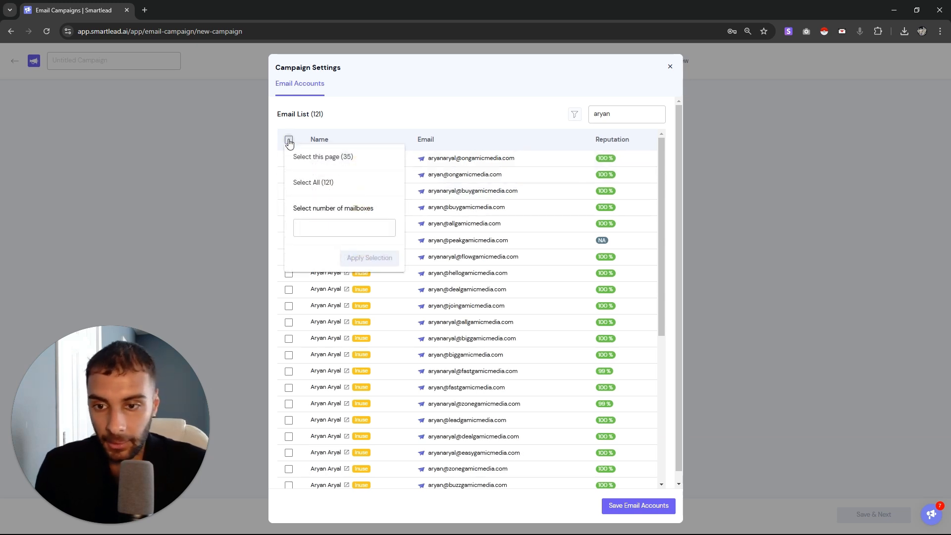
{"action": "left_click", "coordinate": [289, 141]}
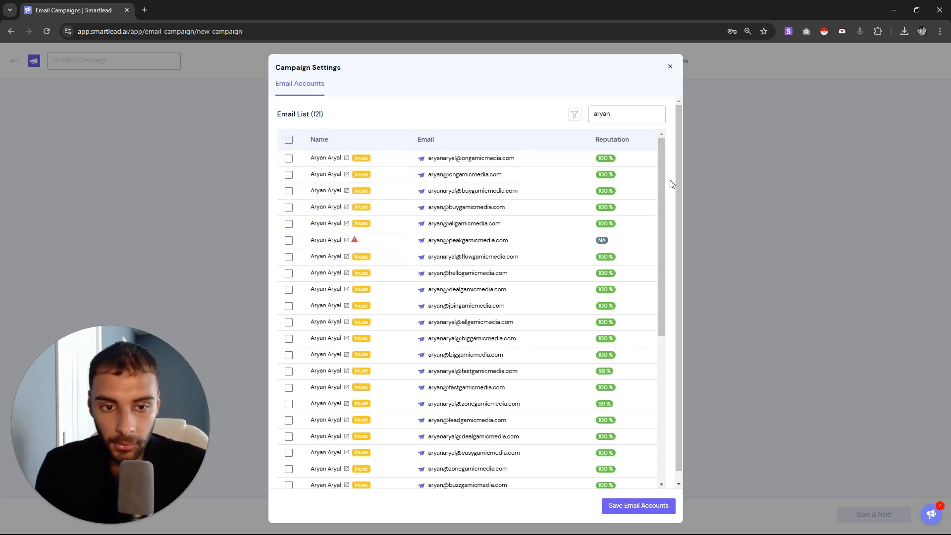
{"action": "left_click_drag", "start_coordinate": [662, 187], "coordinate": [696, 119]}
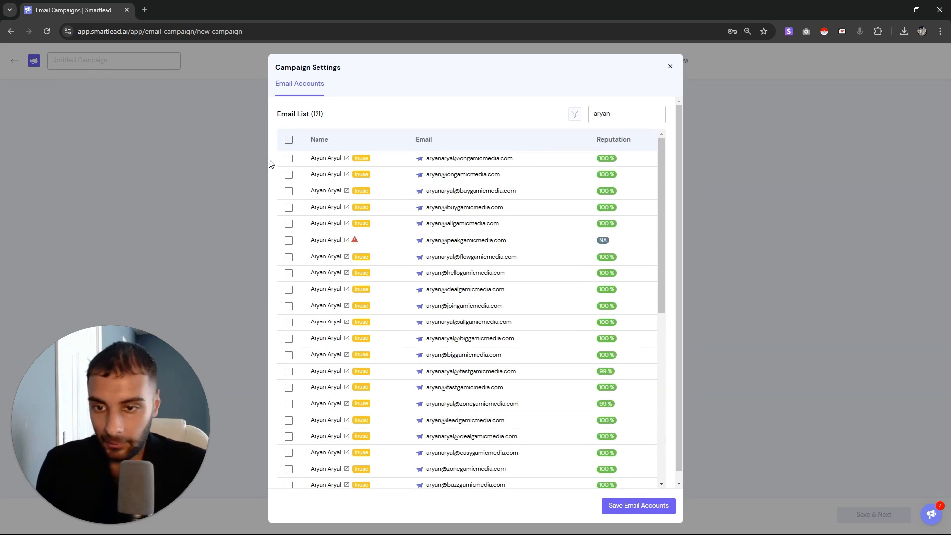
{"action": "left_click", "coordinate": [289, 140]}
{"action": "left_click", "coordinate": [308, 188]}
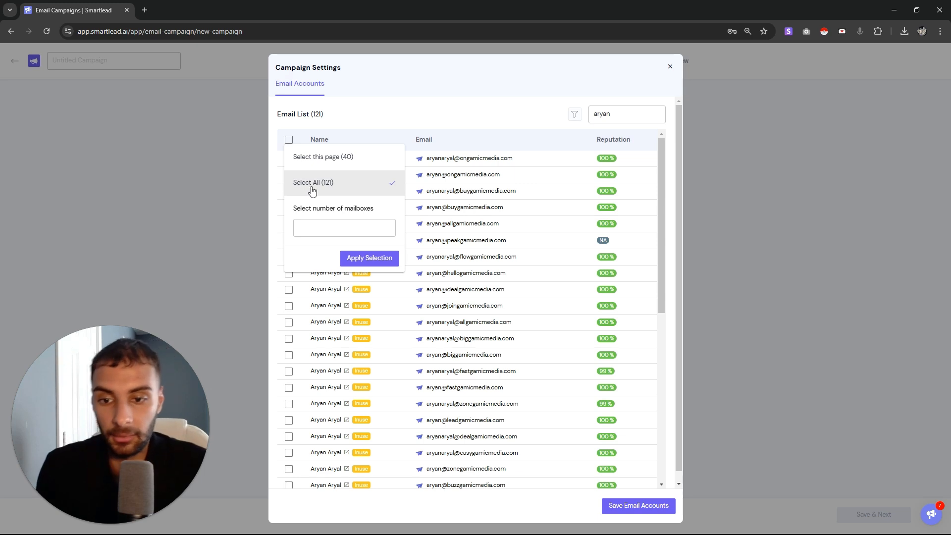
{"action": "left_click", "coordinate": [364, 258]}
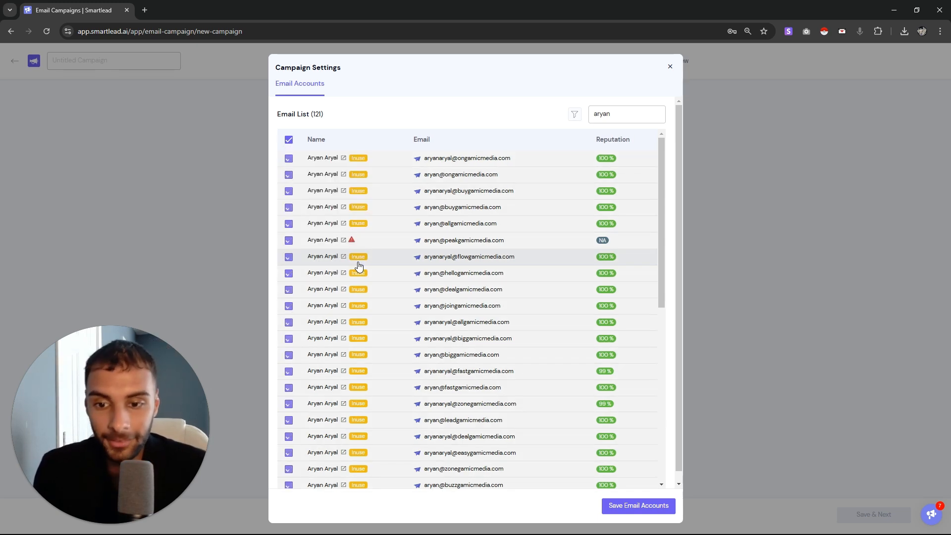
{"action": "left_click", "coordinate": [289, 139]}
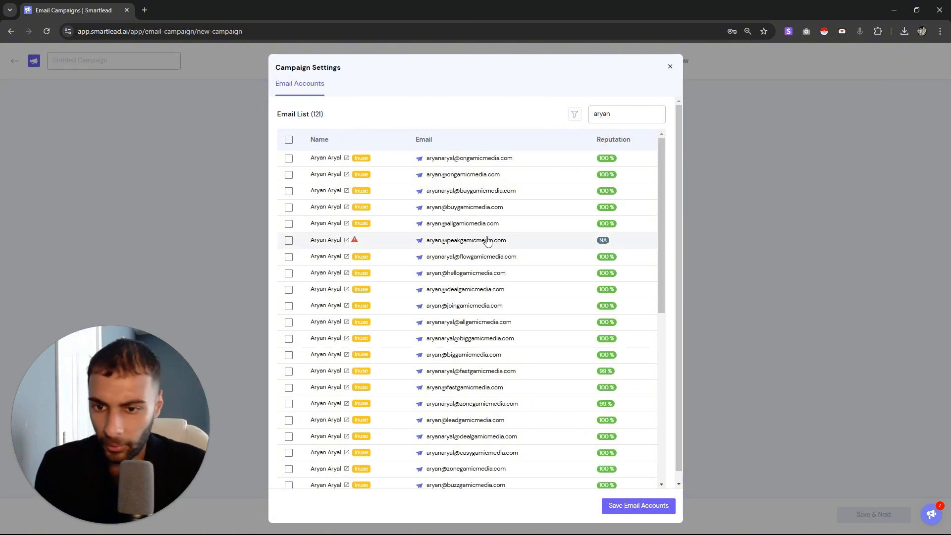
Open the flagged mailbox's warmup settings in a new tab, then filter the list to disconnected accounts
{"action": "left_click", "coordinate": [347, 240]}
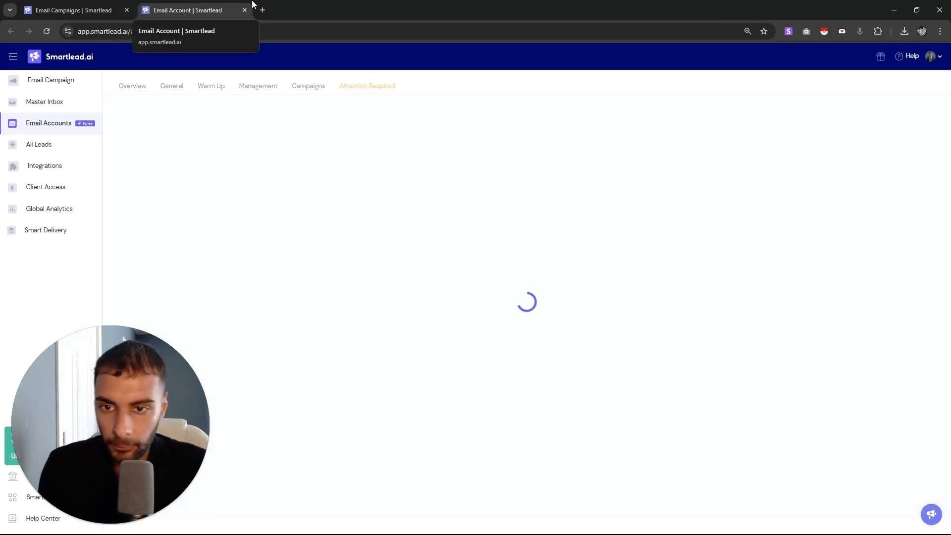
{"action": "left_click", "coordinate": [74, 10]}
{"action": "left_click", "coordinate": [575, 117]}
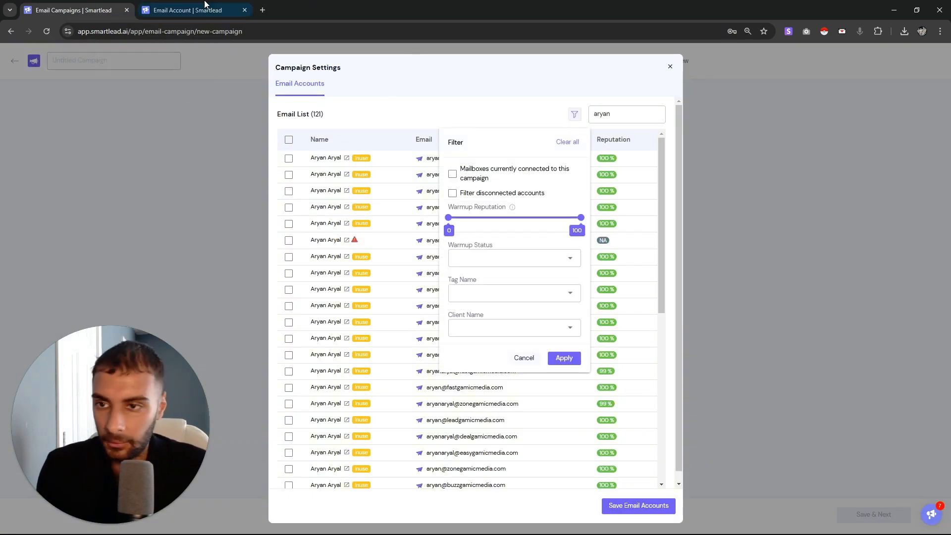
{"action": "left_click", "coordinate": [186, 7]}
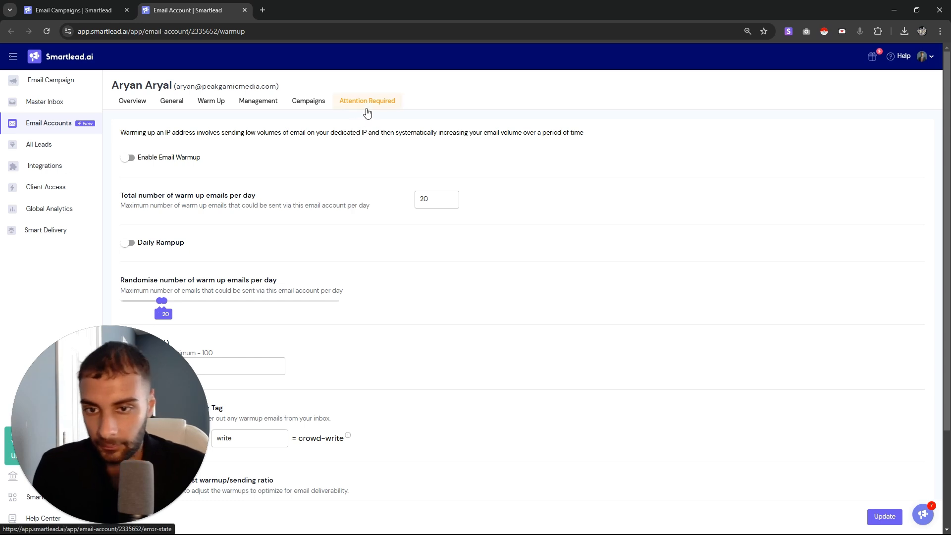
{"action": "left_click", "coordinate": [82, 4]}
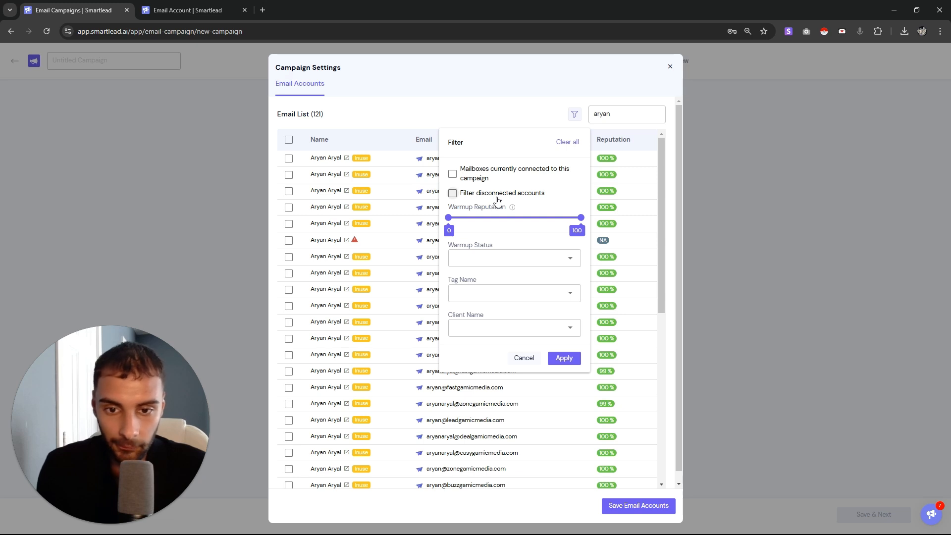
{"action": "left_click", "coordinate": [564, 357]}
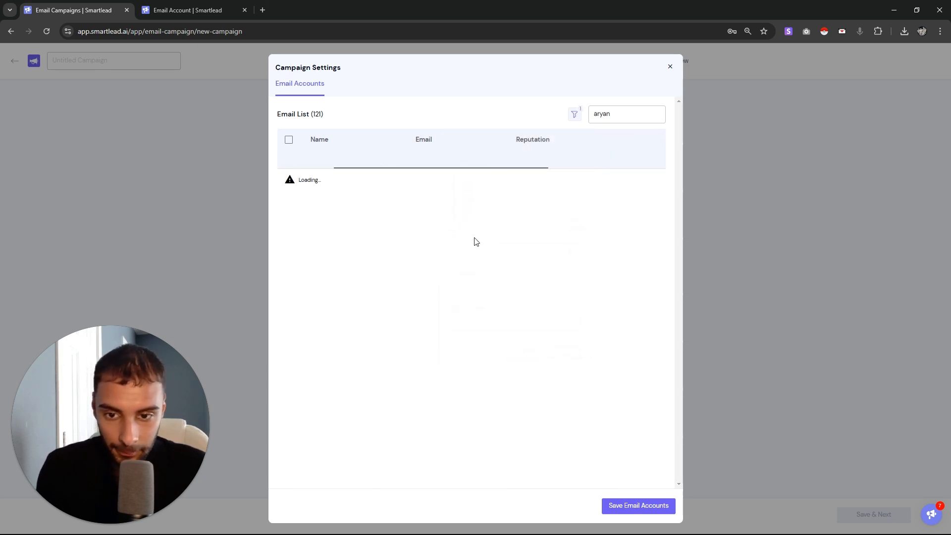
{"action": "left_click", "coordinate": [574, 114]}
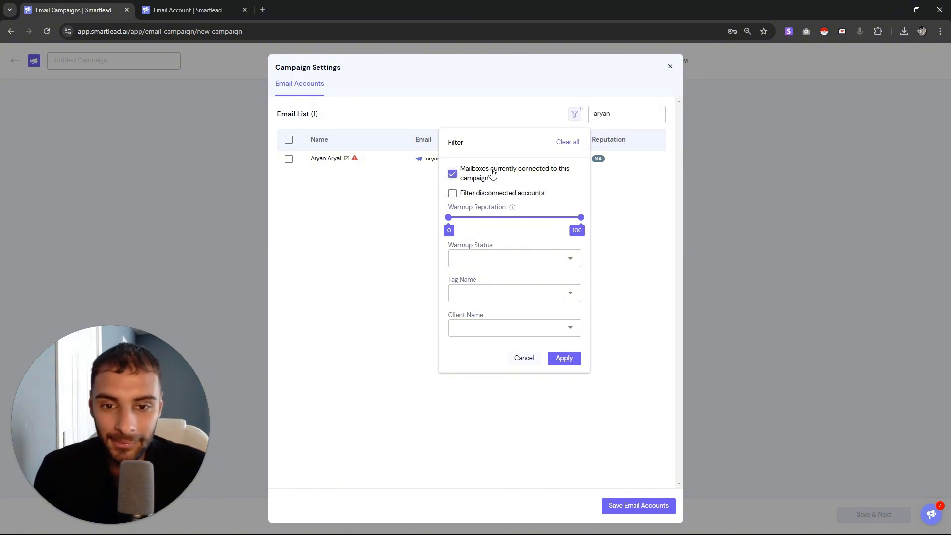
Clear the filters, browse Warmup Status, Tag Name and Client Name, and filter by higher warmup reputation
{"action": "left_click", "coordinate": [560, 143]}
{"action": "left_click", "coordinate": [574, 114]}
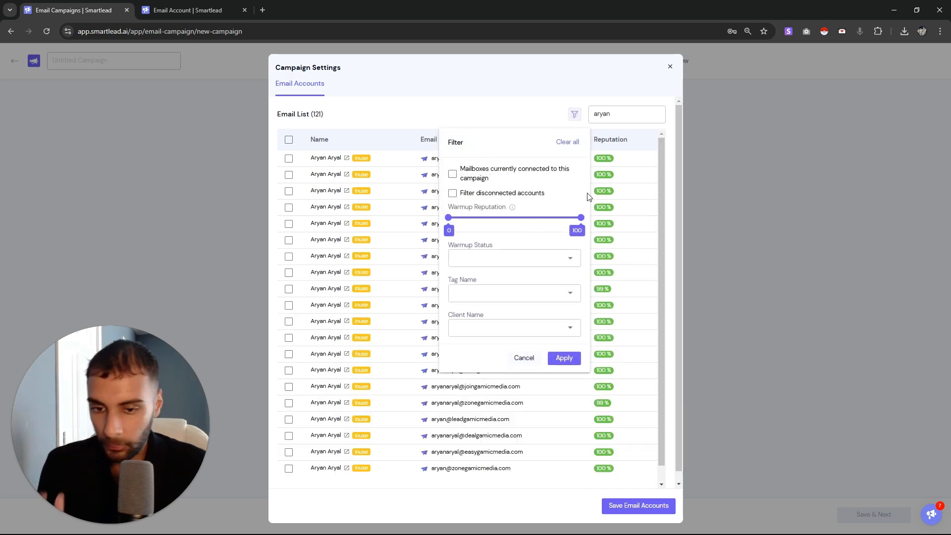
{"action": "left_click", "coordinate": [493, 259]}
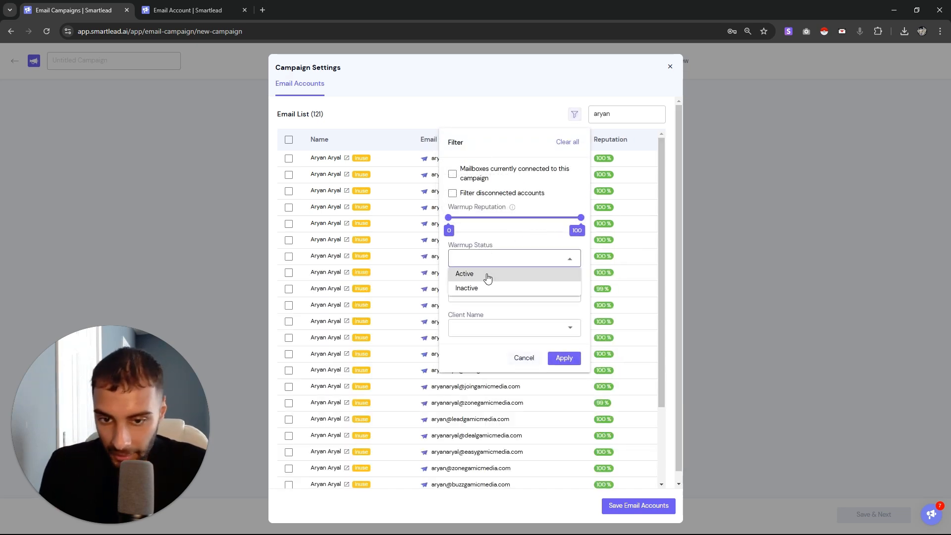
{"action": "left_click", "coordinate": [486, 243]}
{"action": "left_click", "coordinate": [484, 295]}
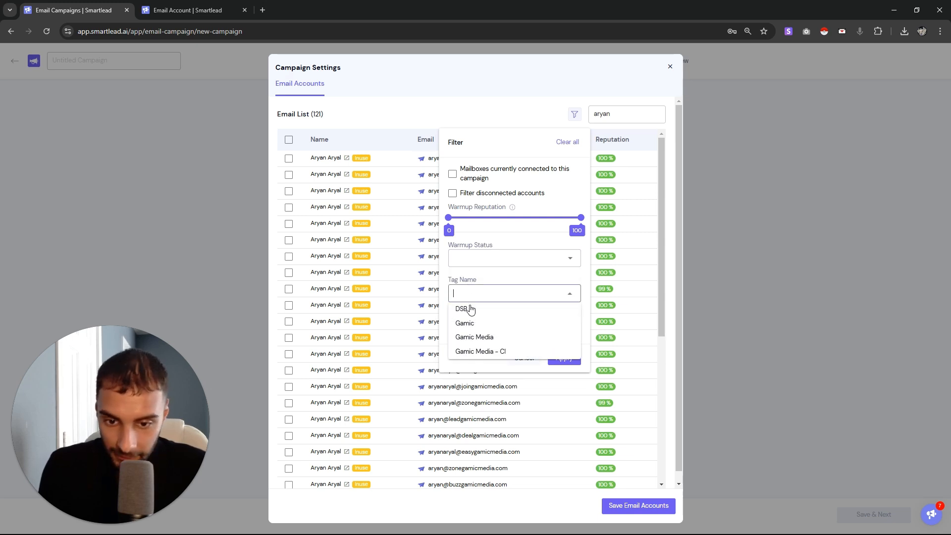
{"action": "left_click", "coordinate": [482, 275]}
{"action": "left_click", "coordinate": [480, 330]}
{"action": "left_click", "coordinate": [468, 314]}
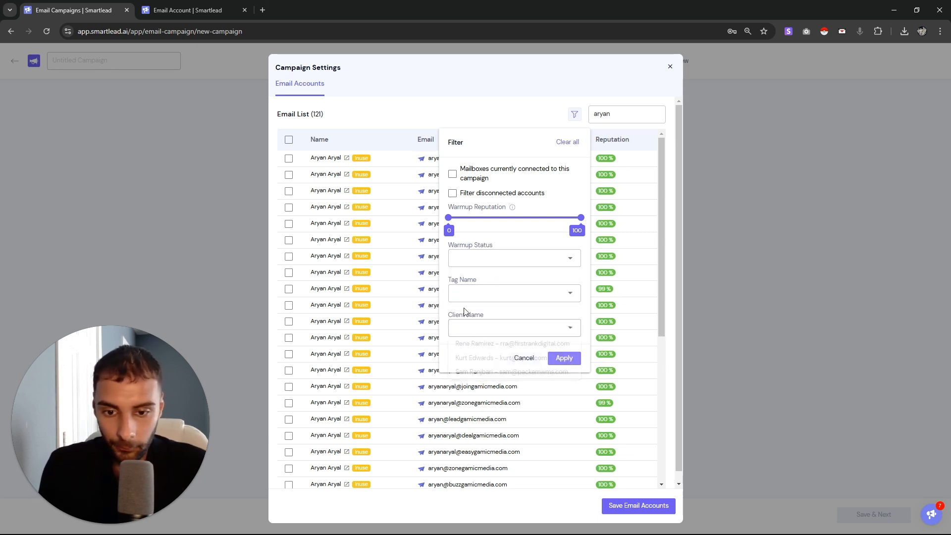
{"action": "left_click_drag", "start_coordinate": [448, 218], "coordinate": [576, 216]}
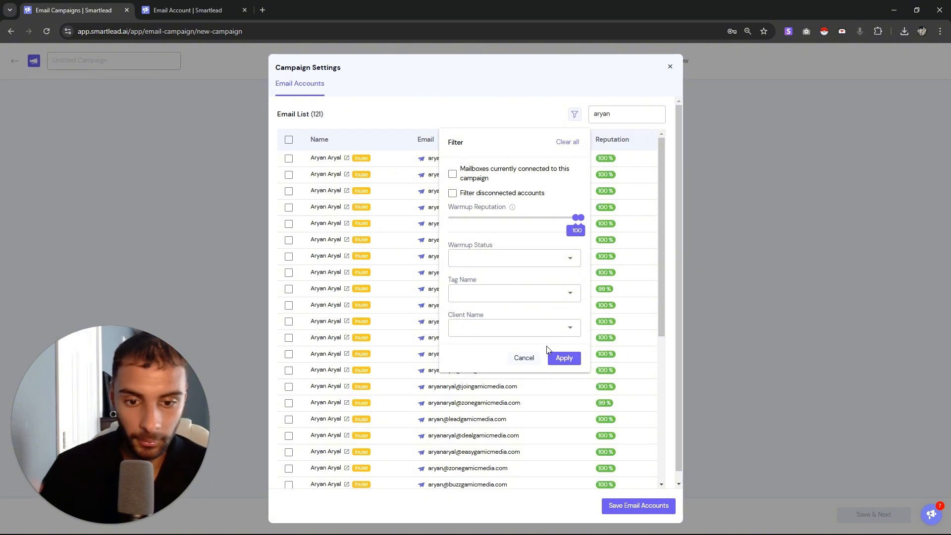
{"action": "left_click", "coordinate": [564, 358]}
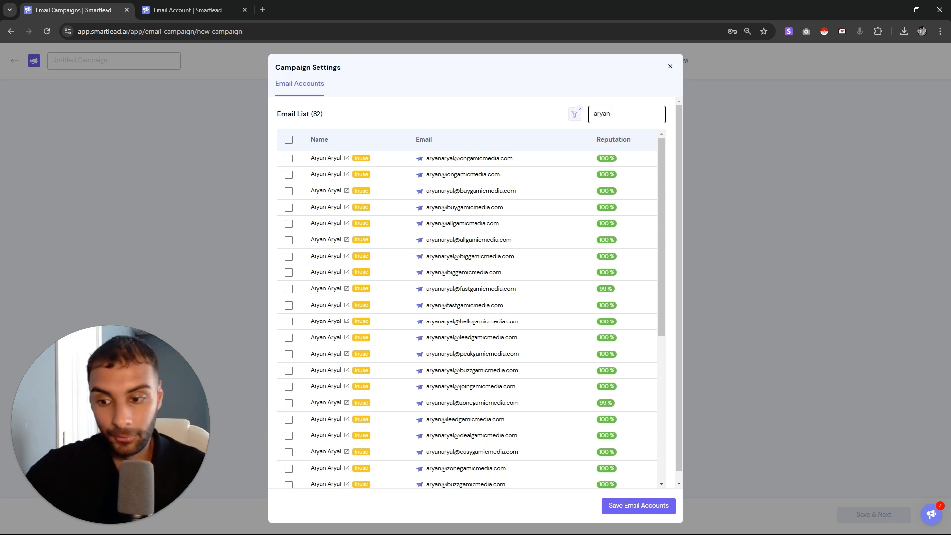
Close the sender dialog, open Schedule Settings, and expand the time zone list
{"action": "left_click", "coordinate": [670, 66]}
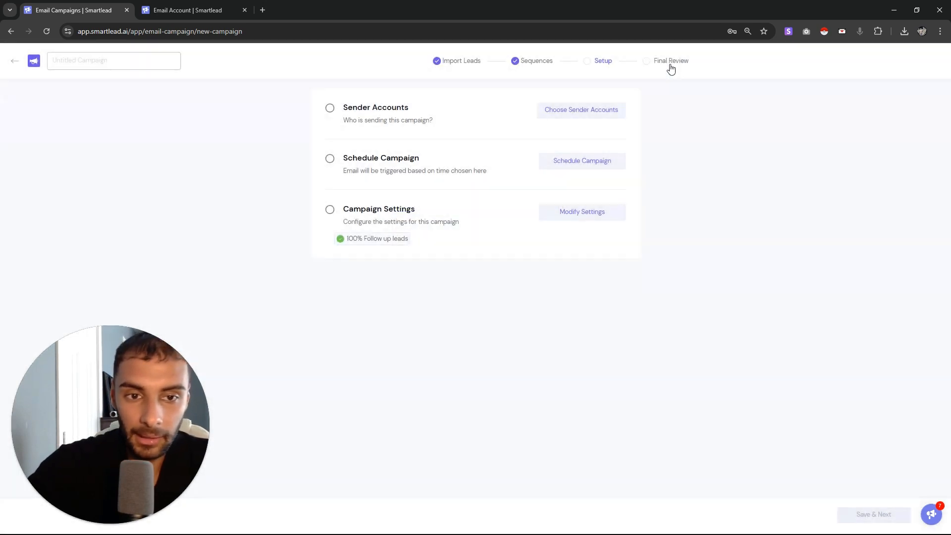
{"action": "left_click", "coordinate": [581, 163]}
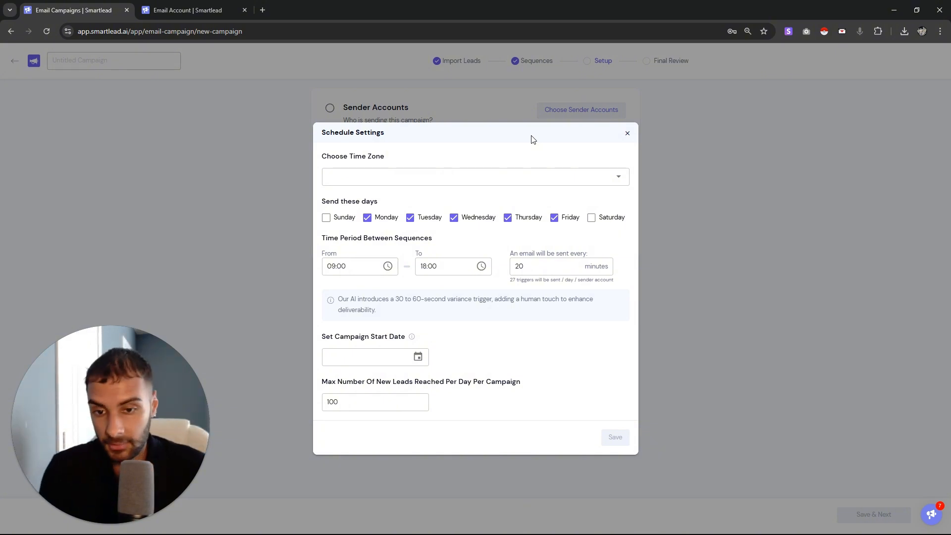
{"action": "left_click", "coordinate": [532, 170]}
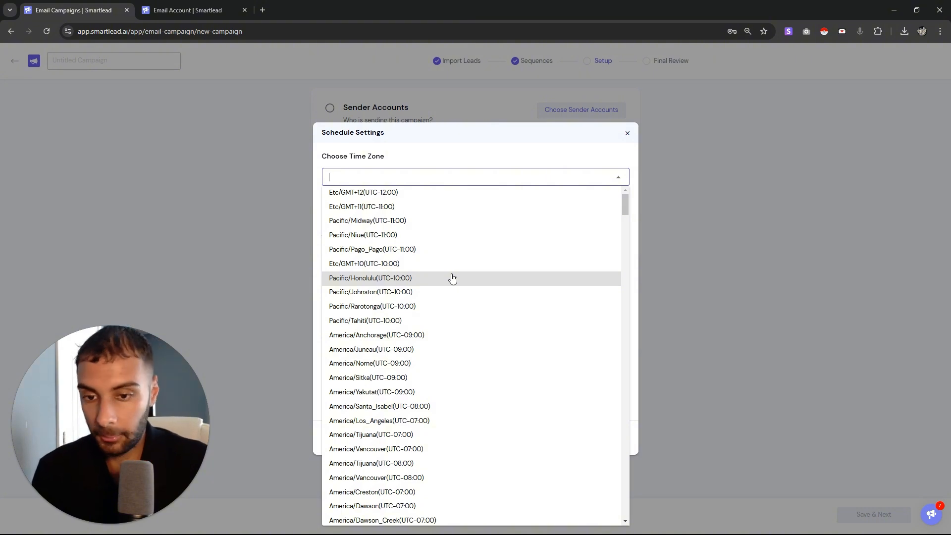
Search 'chicago' and choose America/Chicago (UTC-06:00) as the schedule time zone
{"action": "type", "text": "hicago"}
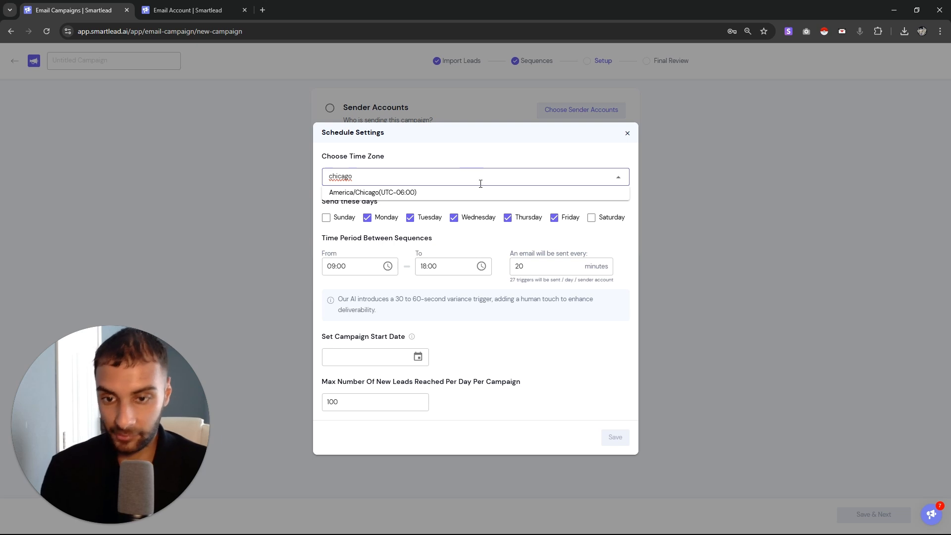
{"action": "left_click_drag", "start_coordinate": [415, 193], "coordinate": [403, 169]}
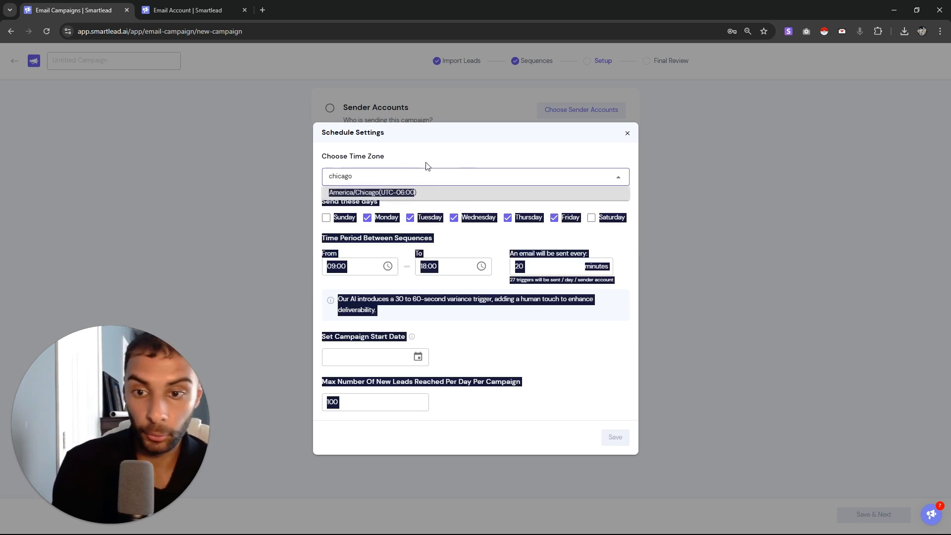
{"action": "left_click", "coordinate": [456, 197]}
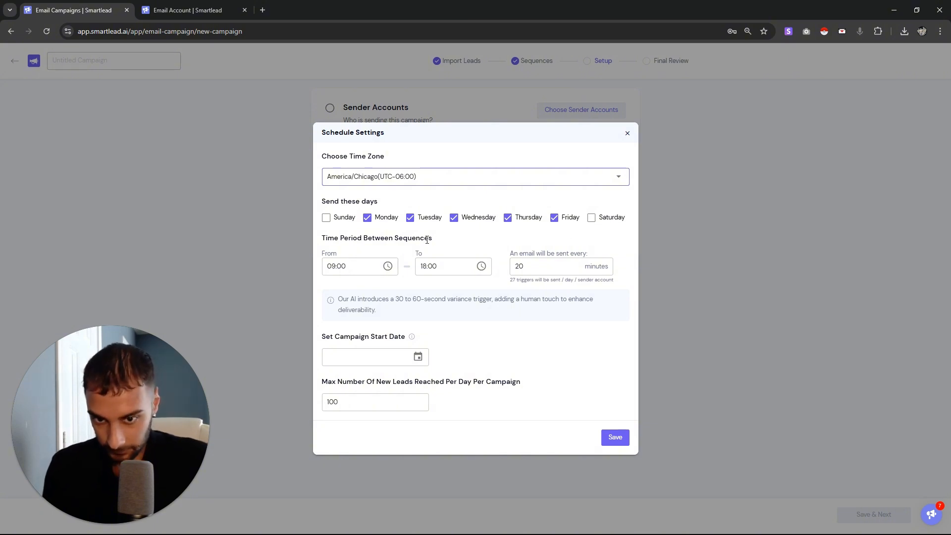
{"action": "left_click_drag", "start_coordinate": [368, 238], "coordinate": [437, 248]}
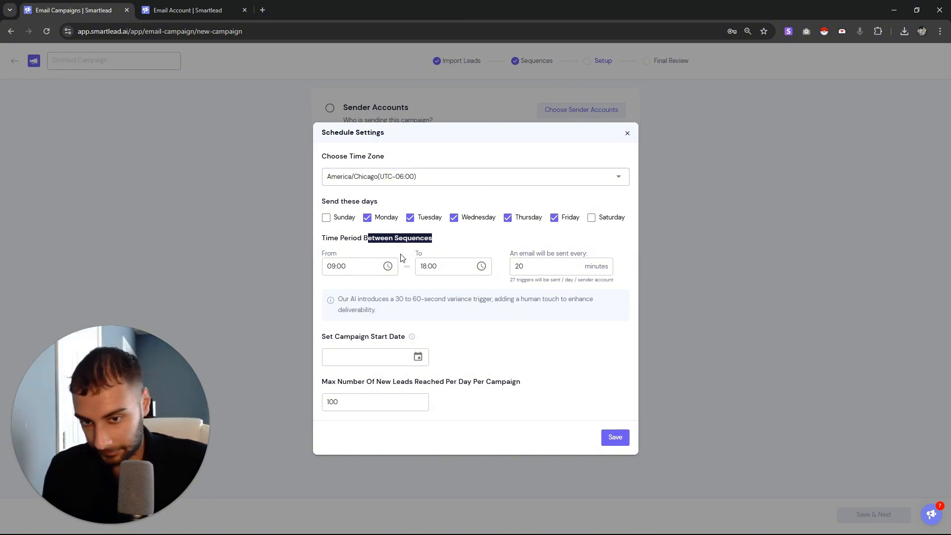
Set the sending window from 10:30 to 17:00
{"action": "left_click", "coordinate": [389, 266]}
{"action": "left_click", "coordinate": [424, 206]}
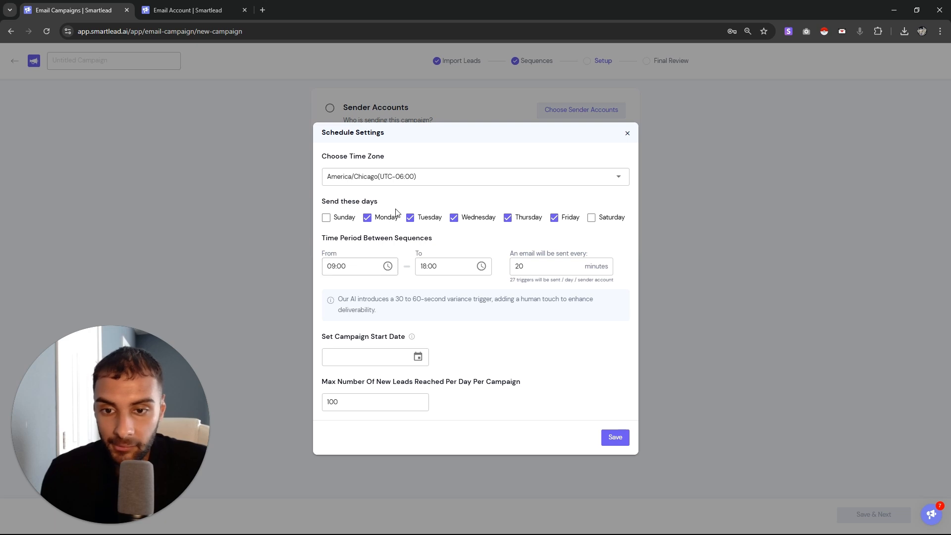
{"action": "left_click", "coordinate": [387, 266]}
{"action": "left_click", "coordinate": [405, 365]}
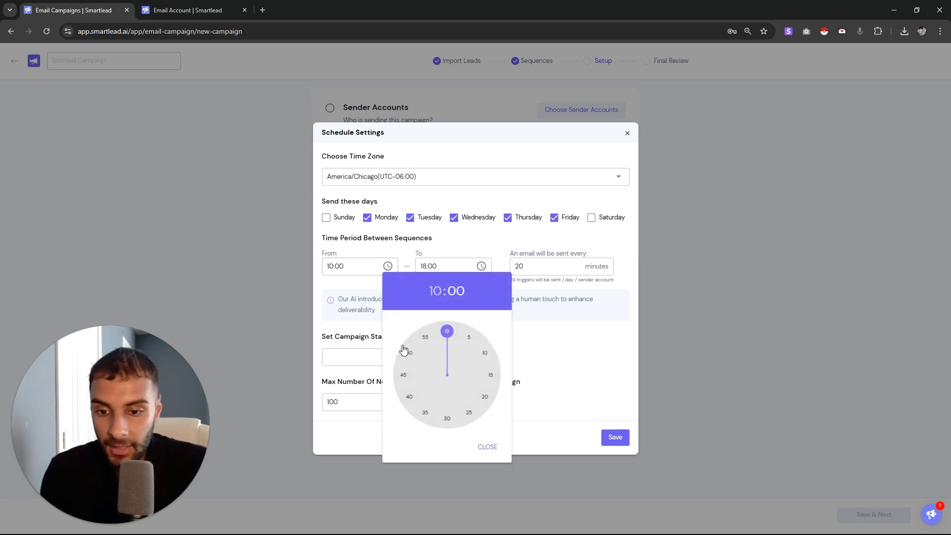
{"action": "left_click", "coordinate": [443, 425]}
{"action": "left_click", "coordinate": [479, 239]}
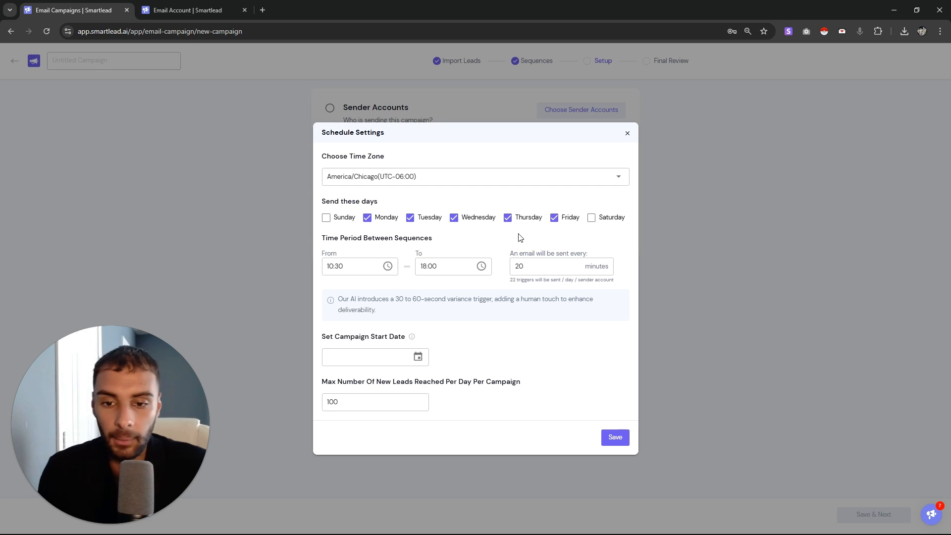
{"action": "left_click", "coordinate": [481, 266]}
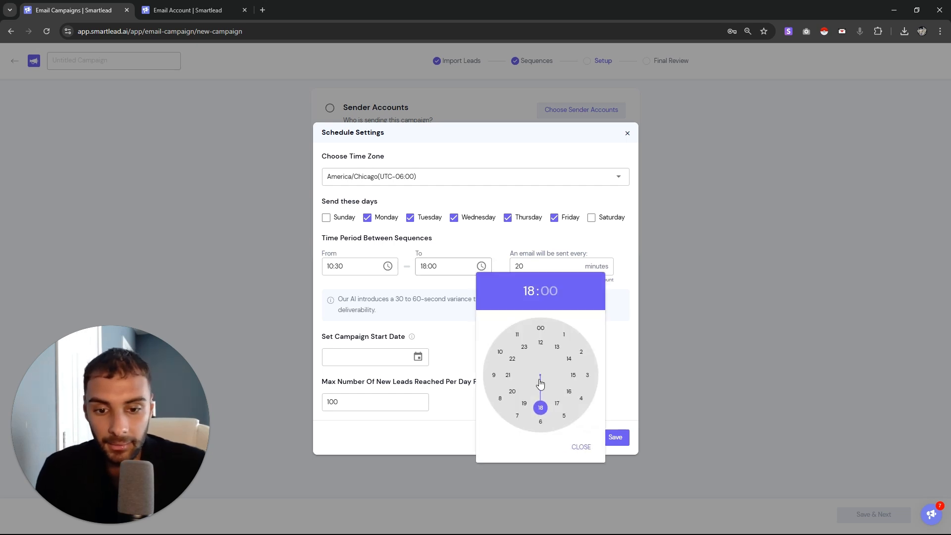
{"action": "left_click", "coordinate": [556, 405]}
{"action": "left_click", "coordinate": [467, 283]}
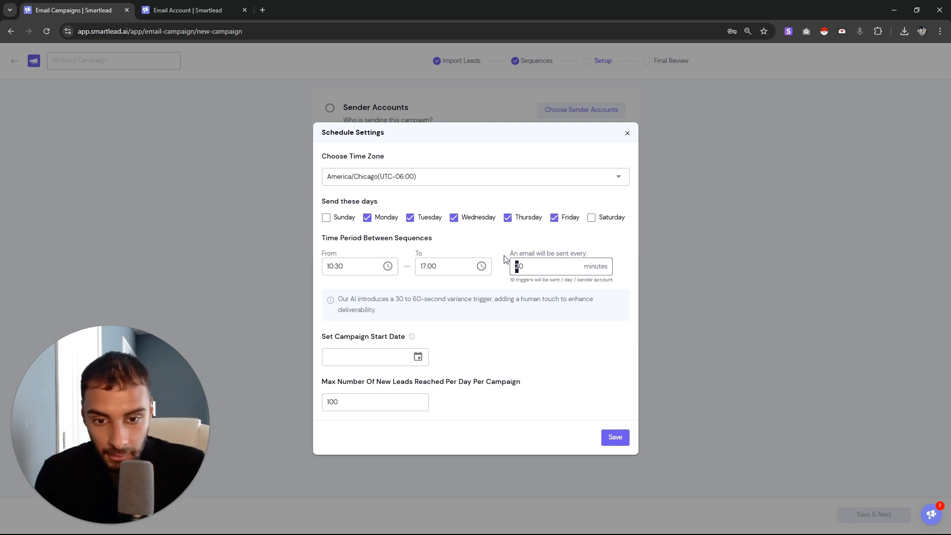
Change the sending interval from 20 to one email every 7 minutes
{"action": "left_click_drag", "start_coordinate": [512, 255], "coordinate": [587, 253]}
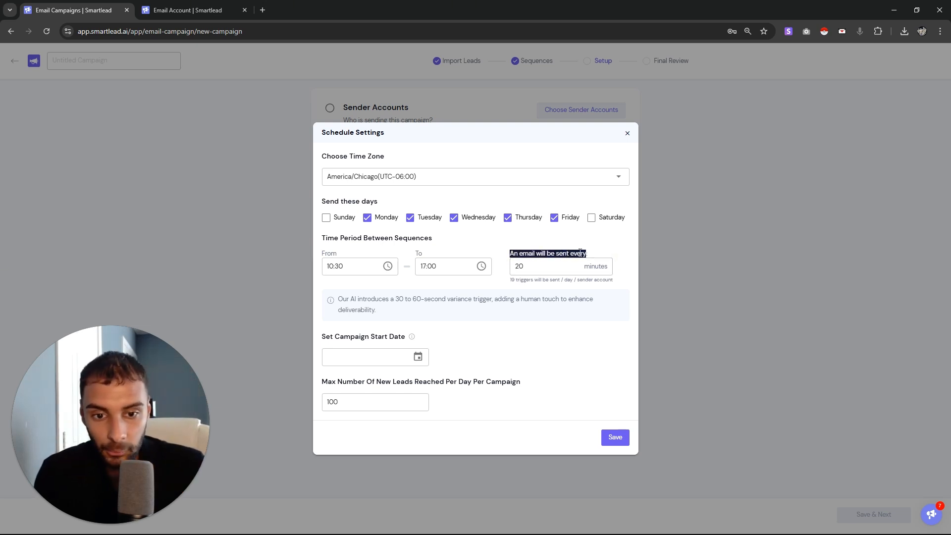
{"action": "left_click", "coordinate": [559, 266]}
{"action": "key", "text": "BackSpace"}
{"action": "key", "text": "BackSpace"}
{"action": "type", "text": "7"}
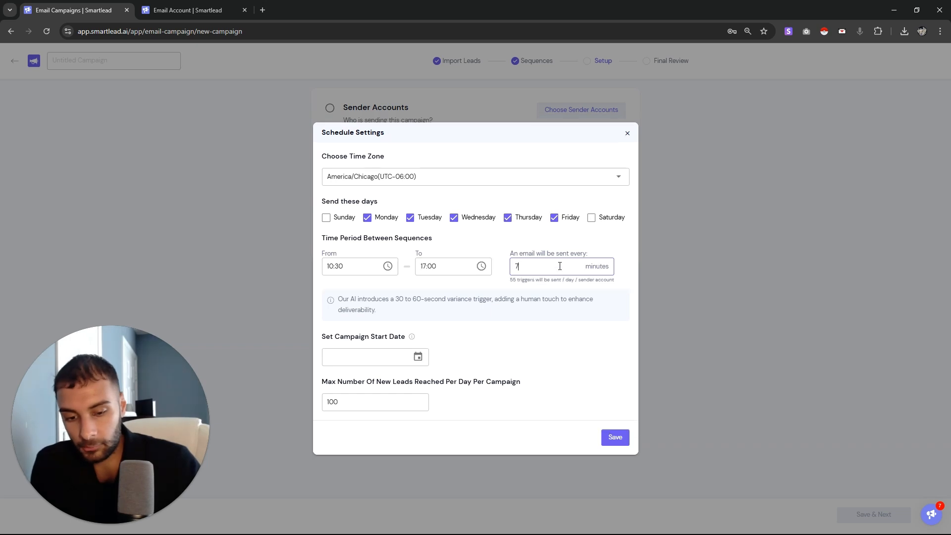
{"action": "key", "text": "BackSpace"}
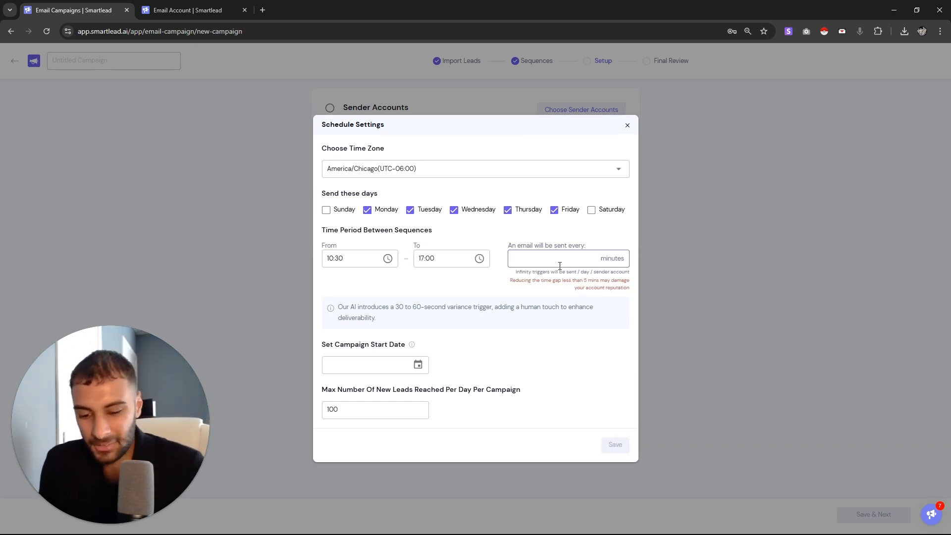
{"action": "type", "text": "6"}
{"action": "key", "text": "BackSpace"}
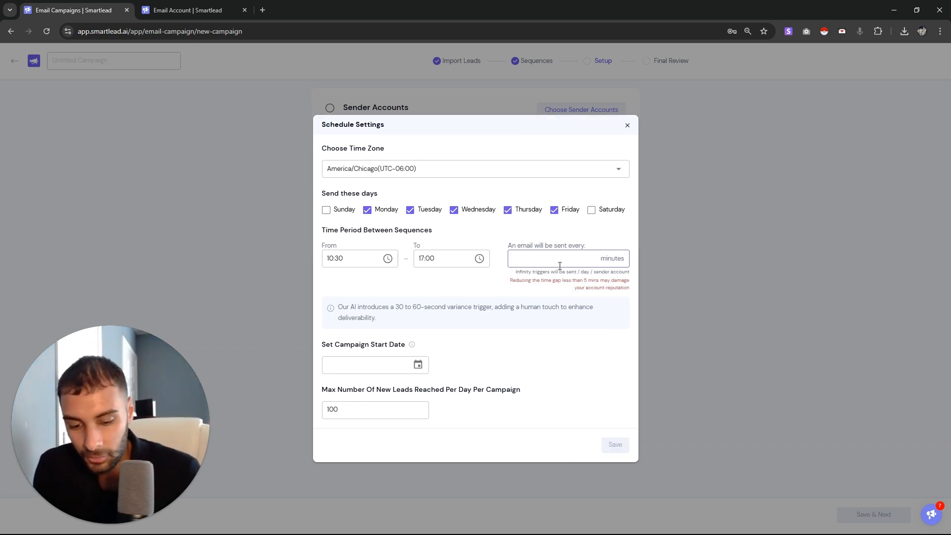
{"action": "type", "text": "7"}
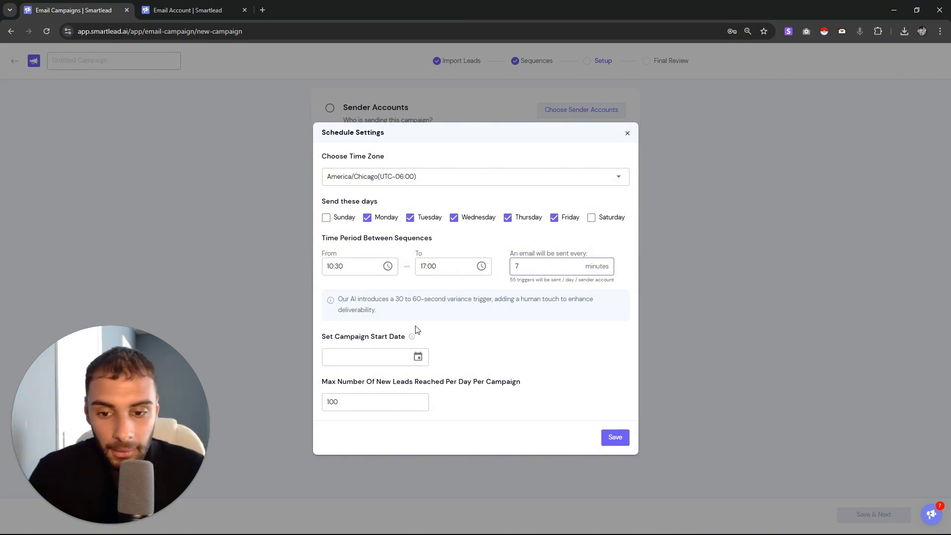
Set the campaign start date to January 2, 2025
{"action": "left_click", "coordinate": [418, 357]}
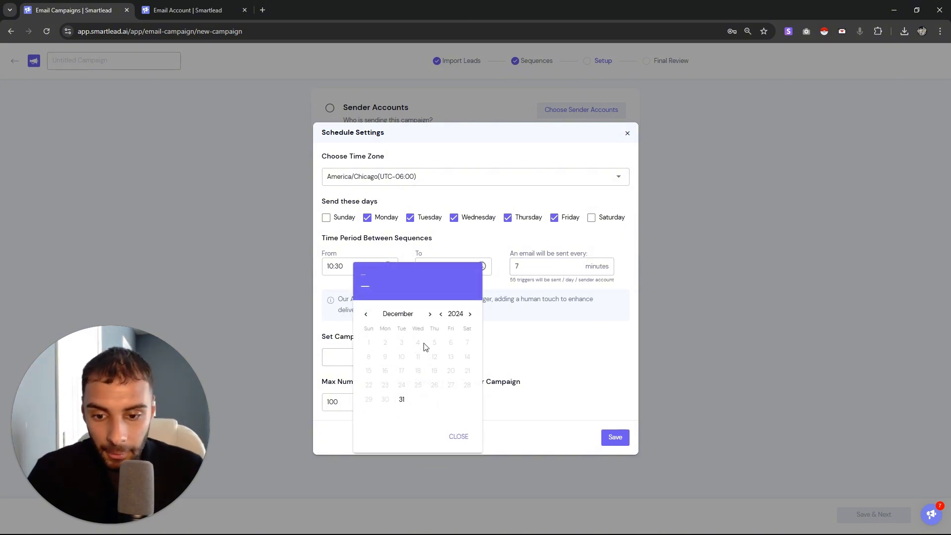
{"action": "left_click", "coordinate": [430, 315]}
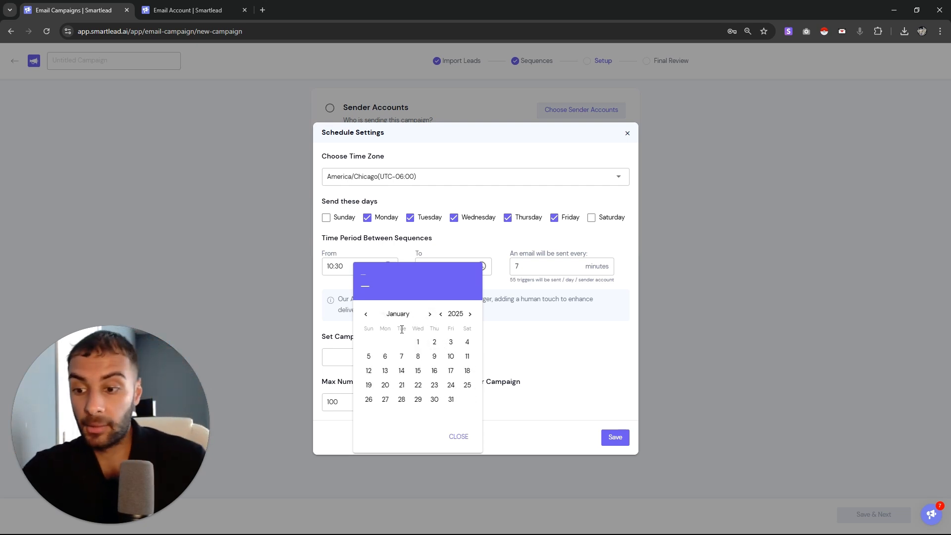
{"action": "left_click", "coordinate": [435, 343]}
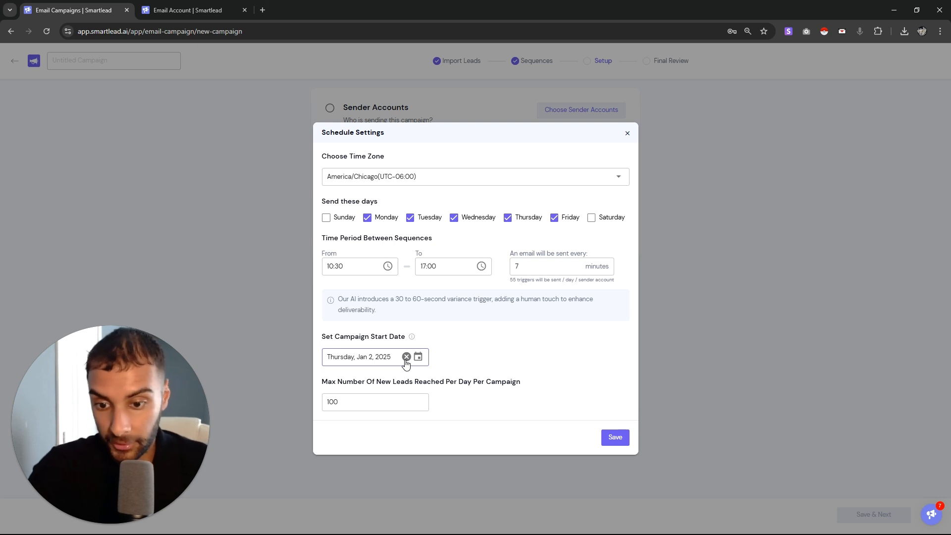
Raise max new leads per day to 1000 and save the schedule
{"action": "left_click_drag", "start_coordinate": [332, 381], "coordinate": [405, 399]}
{"action": "left_click", "coordinate": [406, 399]}
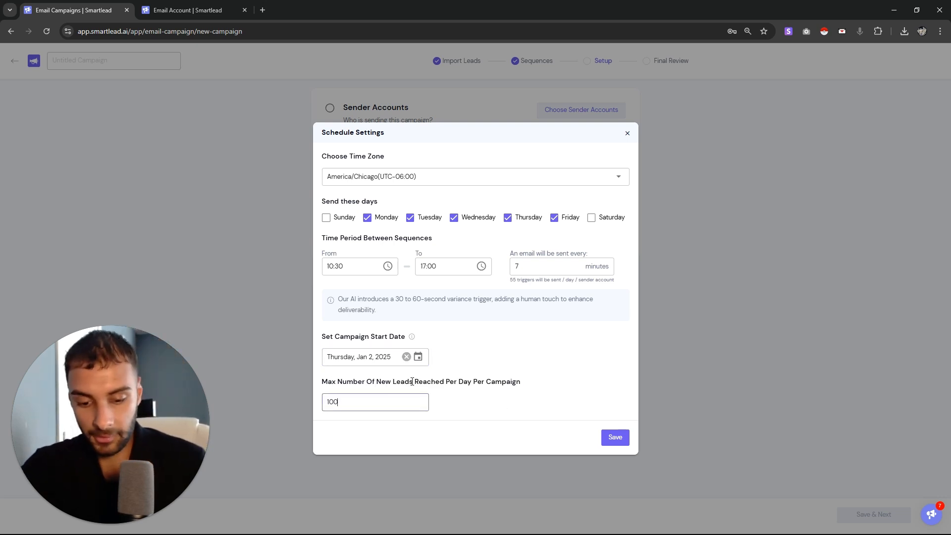
{"action": "type", "text": "0"}
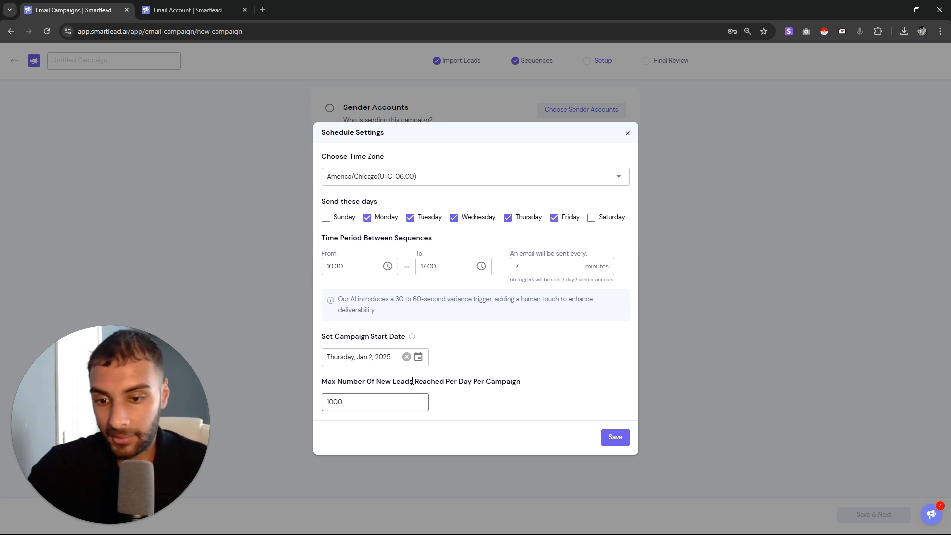
{"action": "left_click", "coordinate": [615, 438]}
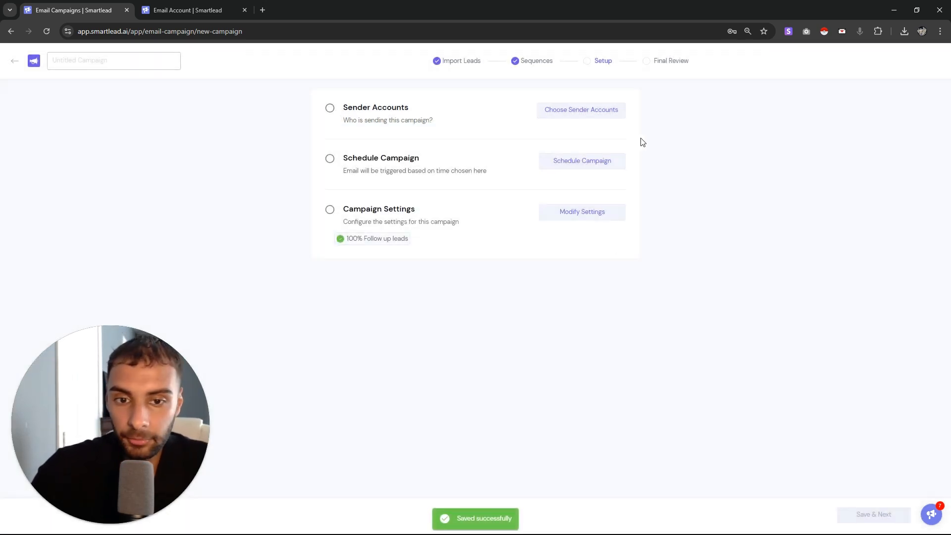
In campaign settings, name the campaign 'Test' and enable plain-text sending for deliverability
{"action": "left_click", "coordinate": [570, 217]}
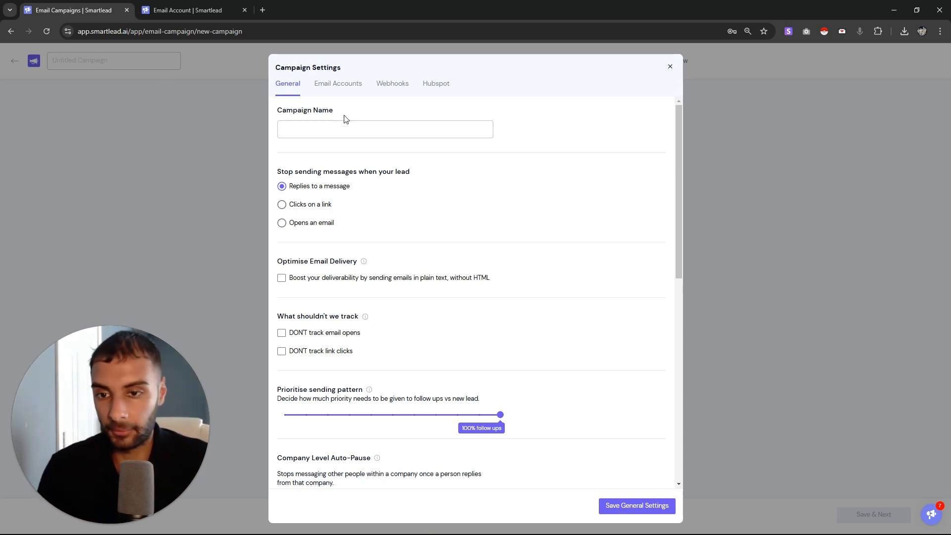
{"action": "left_click", "coordinate": [352, 128]}
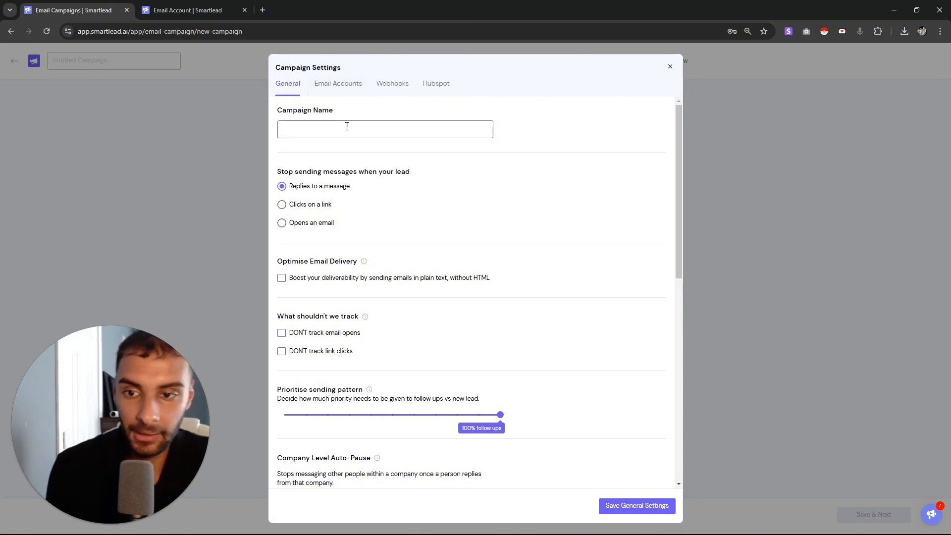
{"action": "type", "text": "Test"}
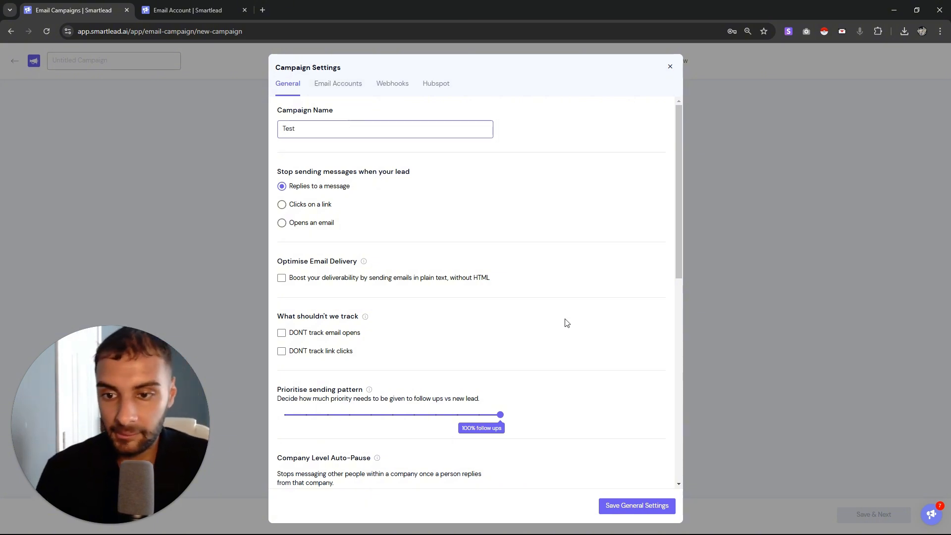
{"action": "left_click", "coordinate": [424, 205]}
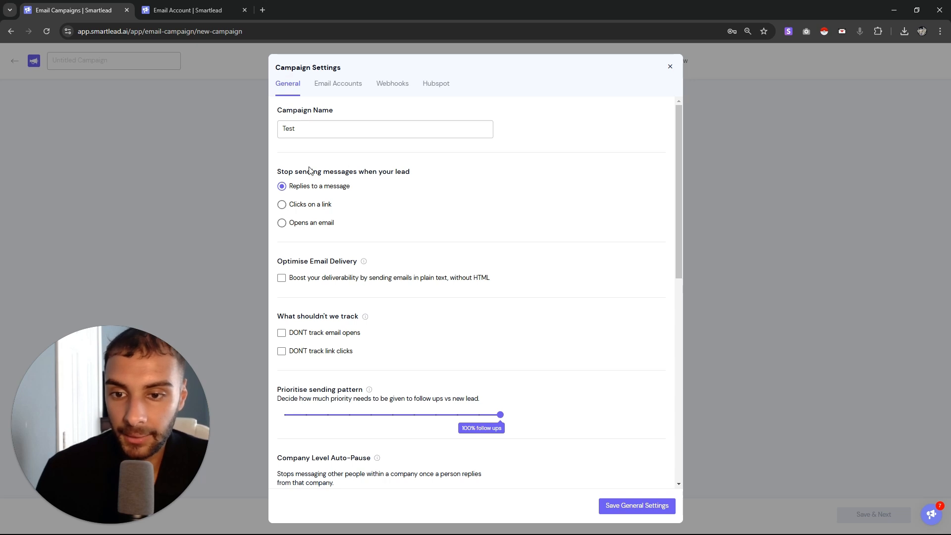
{"action": "left_click_drag", "start_coordinate": [298, 171], "coordinate": [499, 166]}
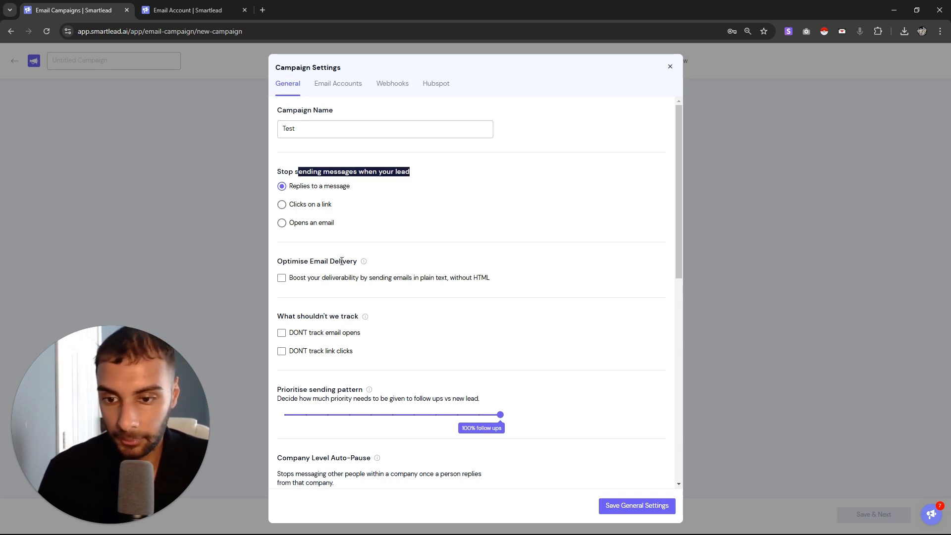
{"action": "scroll", "coordinate": [400, 244], "scroll_direction": "down", "scroll_amount": 1}
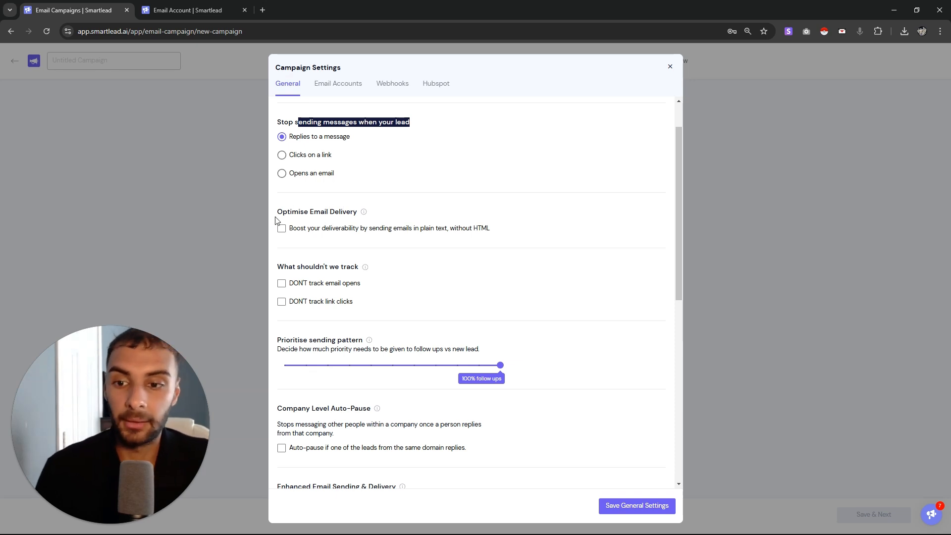
{"action": "left_click_drag", "start_coordinate": [277, 214], "coordinate": [343, 214]}
{"action": "left_click", "coordinate": [304, 229]}
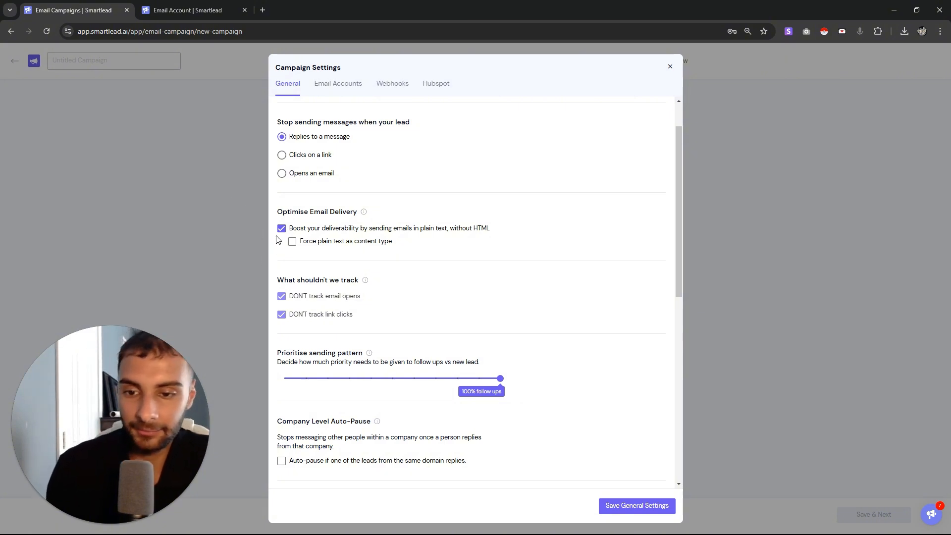
Give new leads 100% sending priority over follow-ups
{"action": "right_click", "coordinate": [308, 223]}
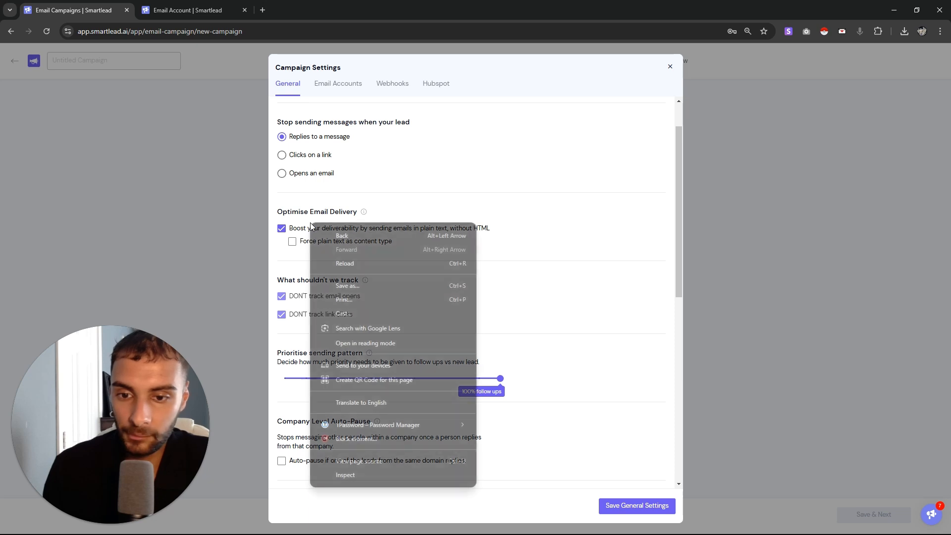
{"action": "left_click", "coordinate": [442, 195]}
{"action": "scroll", "coordinate": [442, 195], "scroll_direction": "down", "scroll_amount": 2}
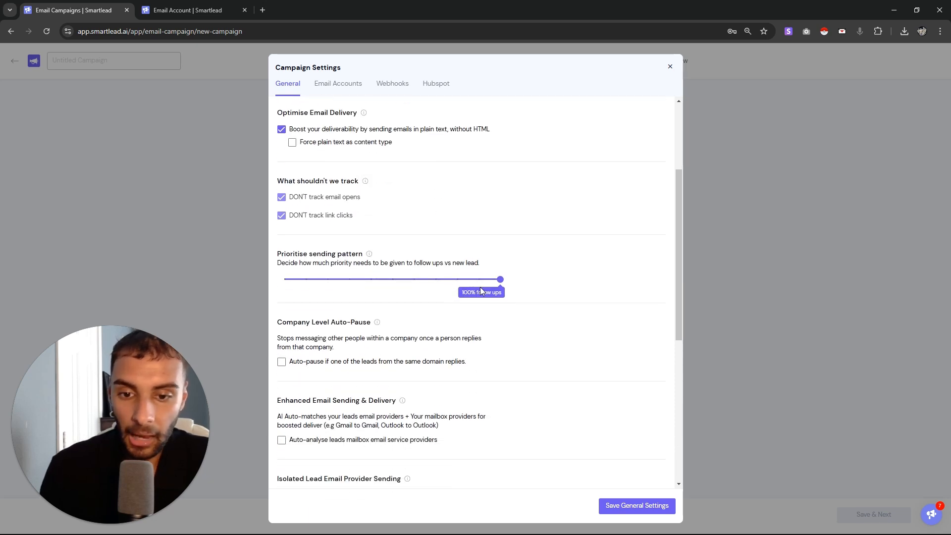
{"action": "left_click_drag", "start_coordinate": [504, 286], "coordinate": [189, 281]}
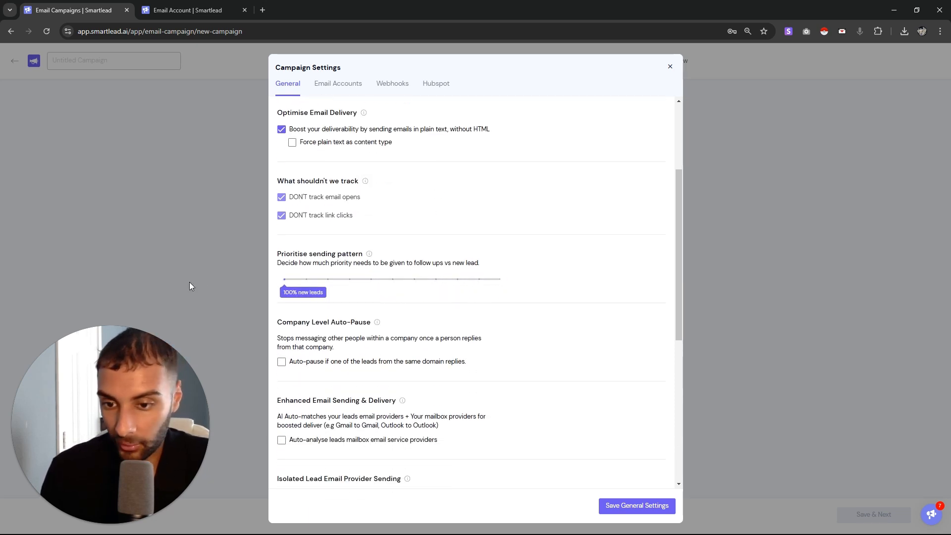
{"action": "left_click_drag", "start_coordinate": [278, 263], "coordinate": [493, 270]}
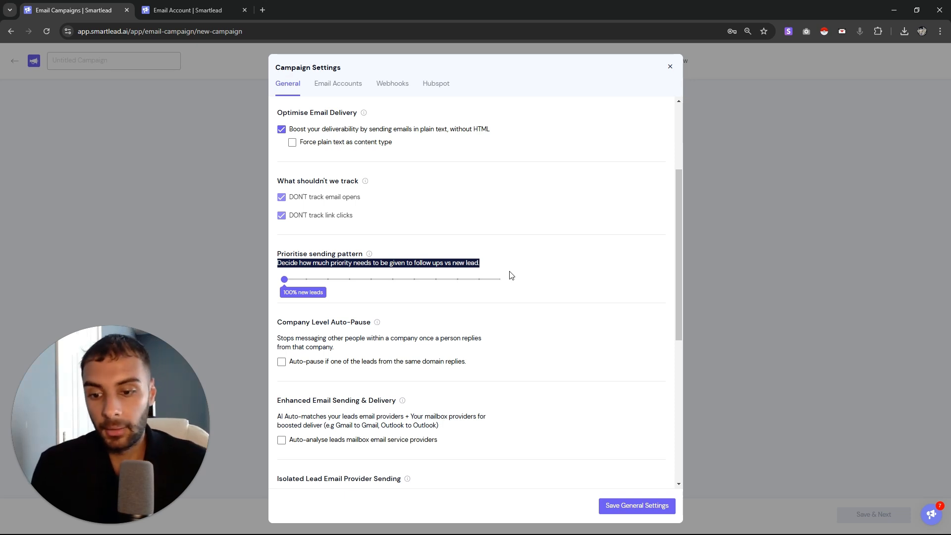
{"action": "left_click_drag", "start_coordinate": [342, 254], "coordinate": [284, 280]}
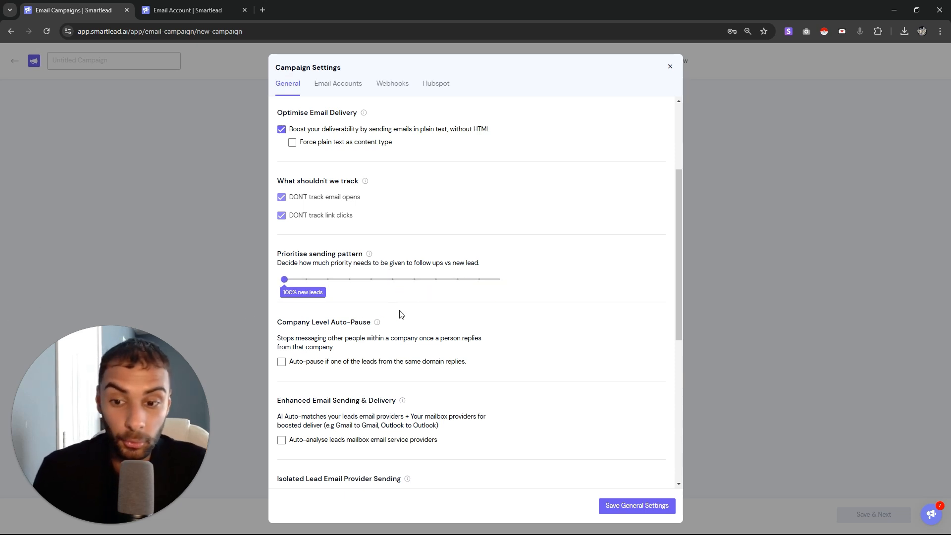
Turn on auto-analysis of leads' mailbox email service providers under Enhanced Email Sending & Delivery
{"action": "scroll", "coordinate": [419, 324], "scroll_direction": "down", "scroll_amount": 1}
{"action": "scroll", "coordinate": [503, 296], "scroll_direction": "down", "scroll_amount": 1}
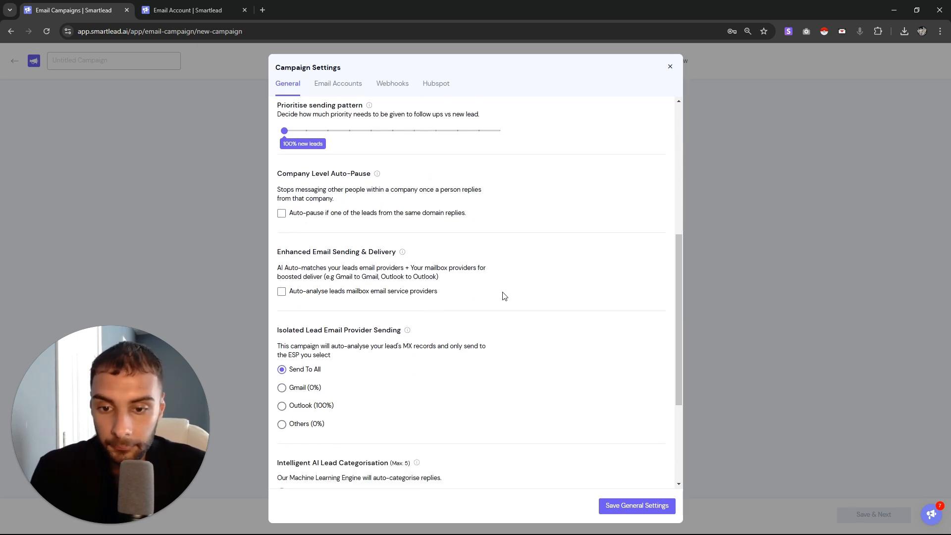
{"action": "scroll", "coordinate": [367, 302], "scroll_direction": "down", "scroll_amount": 3}
{"action": "scroll", "coordinate": [369, 297], "scroll_direction": "up", "scroll_amount": 1}
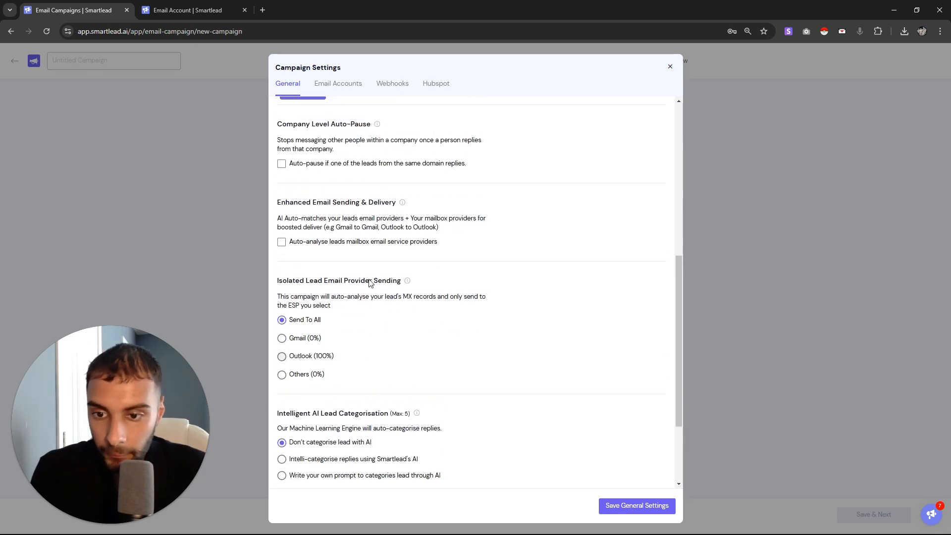
{"action": "left_click_drag", "start_coordinate": [290, 203], "coordinate": [463, 219]}
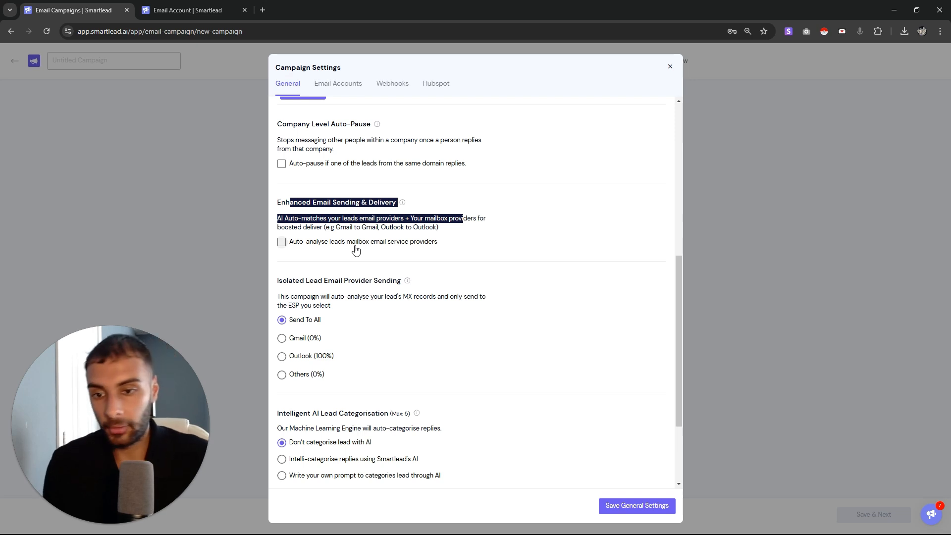
{"action": "left_click", "coordinate": [389, 247]}
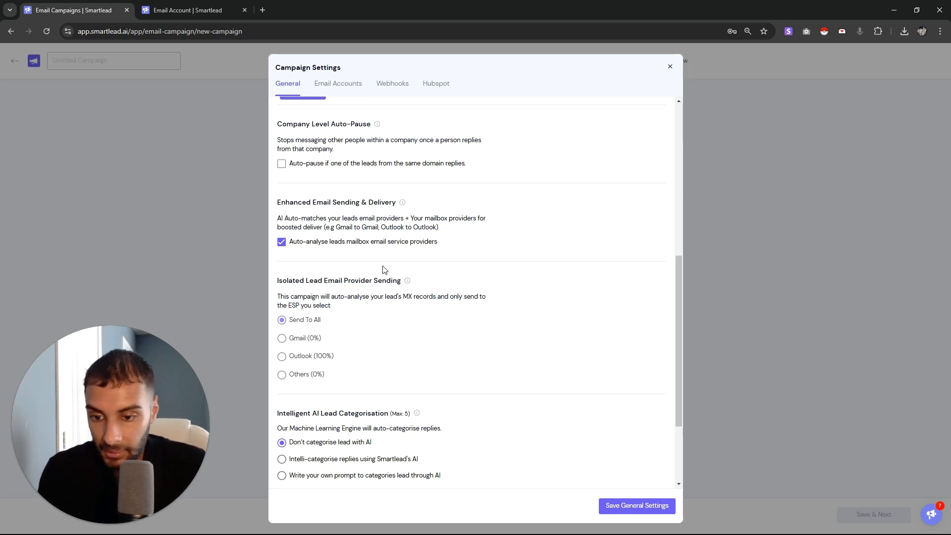
Use Smartlead's AI to categorise replies as Do Not Contact, Information Request, Out Of Office, Wrong Person, Interested, Meeting Request, Not Interested
{"action": "scroll", "coordinate": [384, 297], "scroll_direction": "down", "scroll_amount": 3}
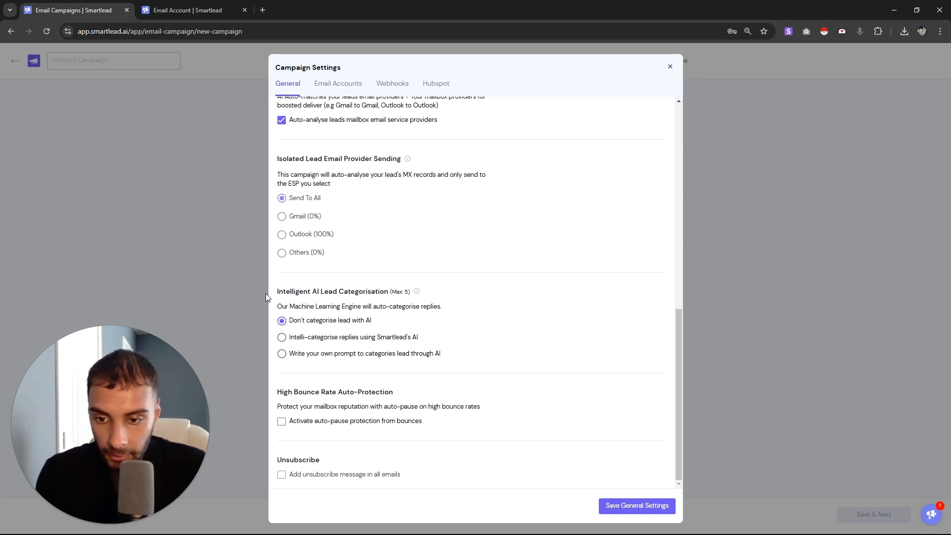
{"action": "left_click_drag", "start_coordinate": [389, 292], "coordinate": [287, 291]}
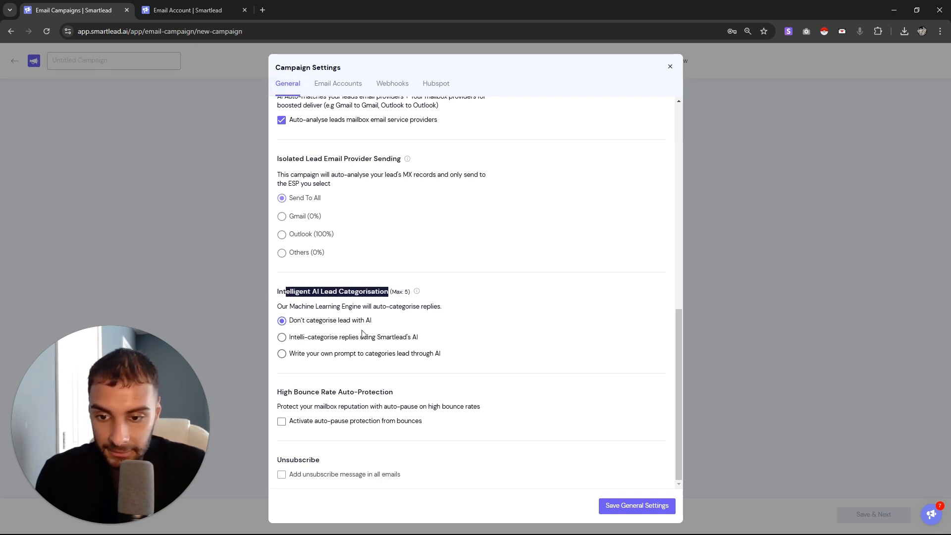
{"action": "left_click", "coordinate": [365, 337]}
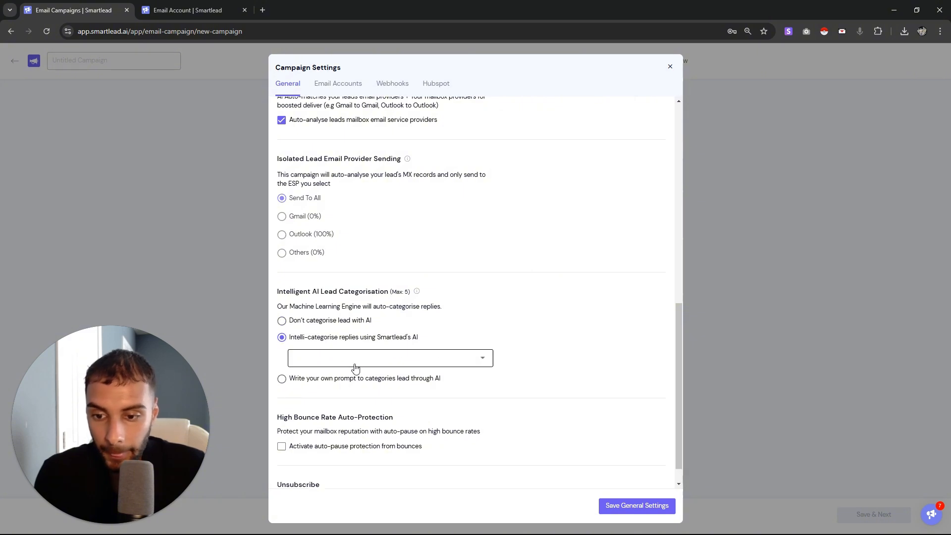
{"action": "left_click", "coordinate": [355, 368]}
{"action": "left_click", "coordinate": [329, 375]}
{"action": "left_click", "coordinate": [336, 388]}
{"action": "left_click", "coordinate": [337, 402]}
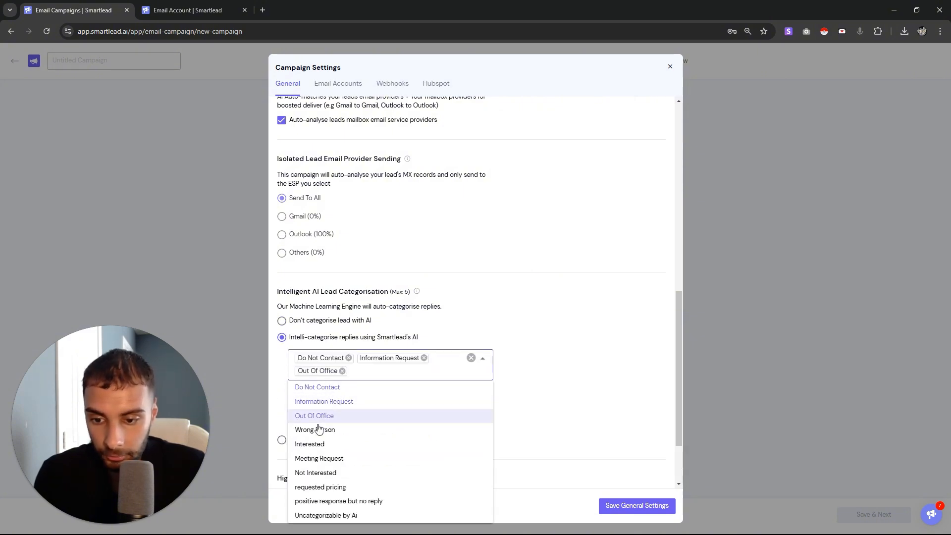
{"action": "left_click", "coordinate": [319, 429]}
{"action": "left_click", "coordinate": [311, 444]}
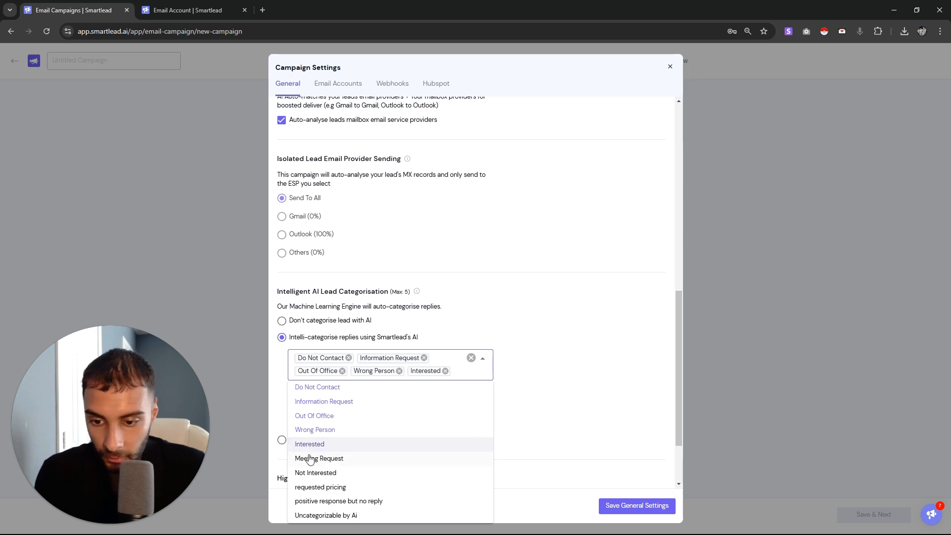
{"action": "left_click", "coordinate": [309, 458]}
{"action": "left_click", "coordinate": [317, 299]}
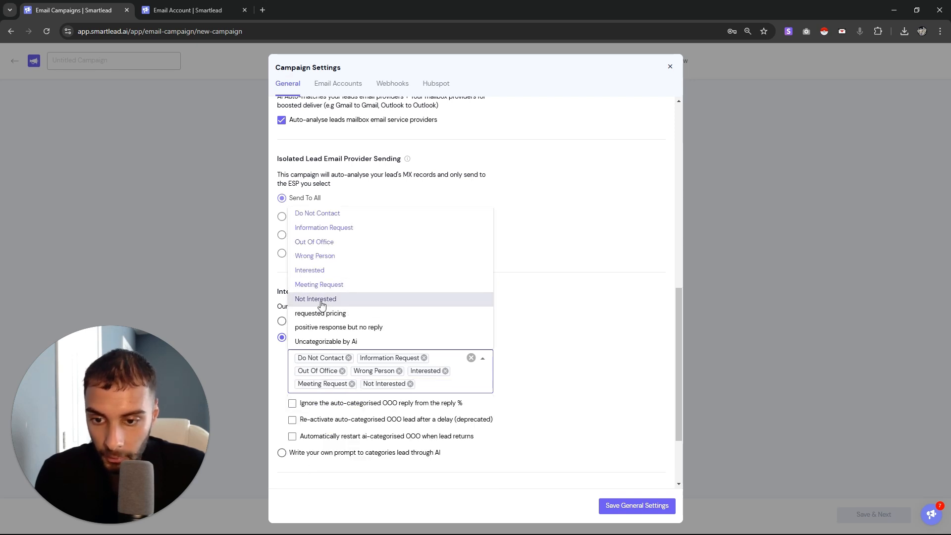
{"action": "left_click", "coordinate": [569, 294]}
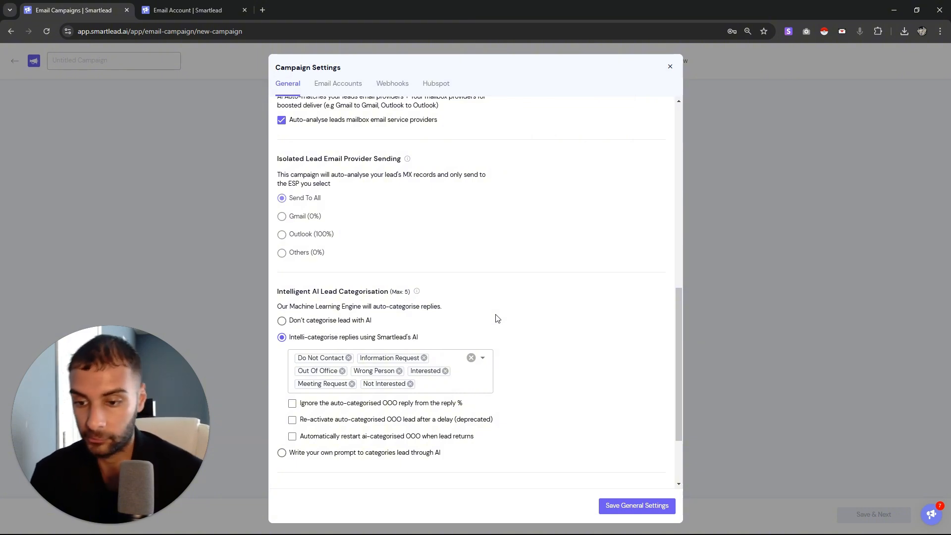
Automatically restart AI-categorised out-of-office leads when they return
{"action": "left_click_drag", "start_coordinate": [438, 306], "coordinate": [471, 339]}
{"action": "left_click", "coordinate": [472, 340]}
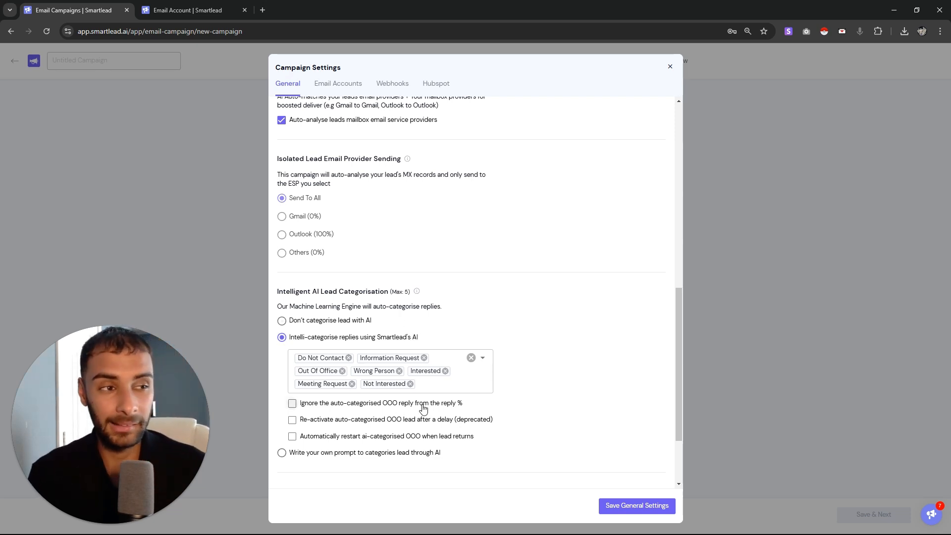
{"action": "scroll", "coordinate": [436, 397], "scroll_direction": "down", "scroll_amount": 2}
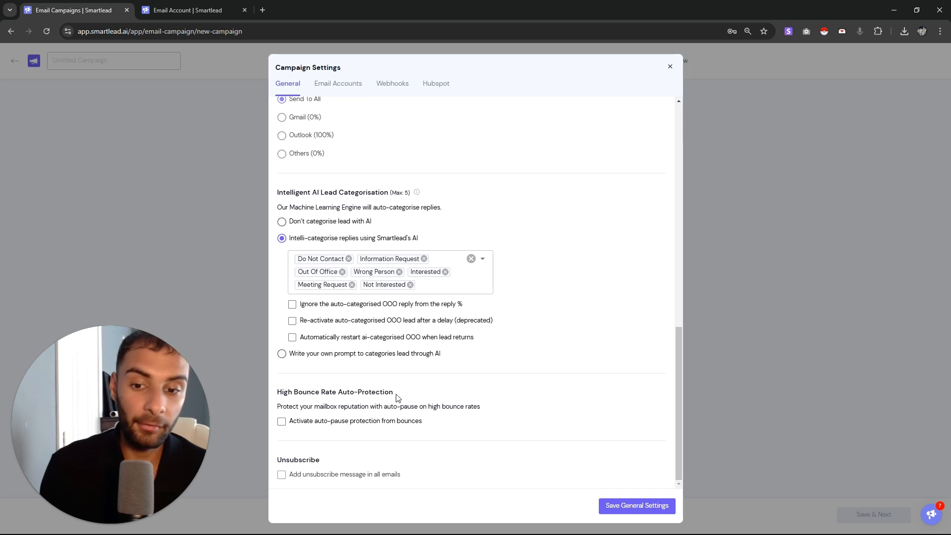
{"action": "left_click", "coordinate": [292, 337]}
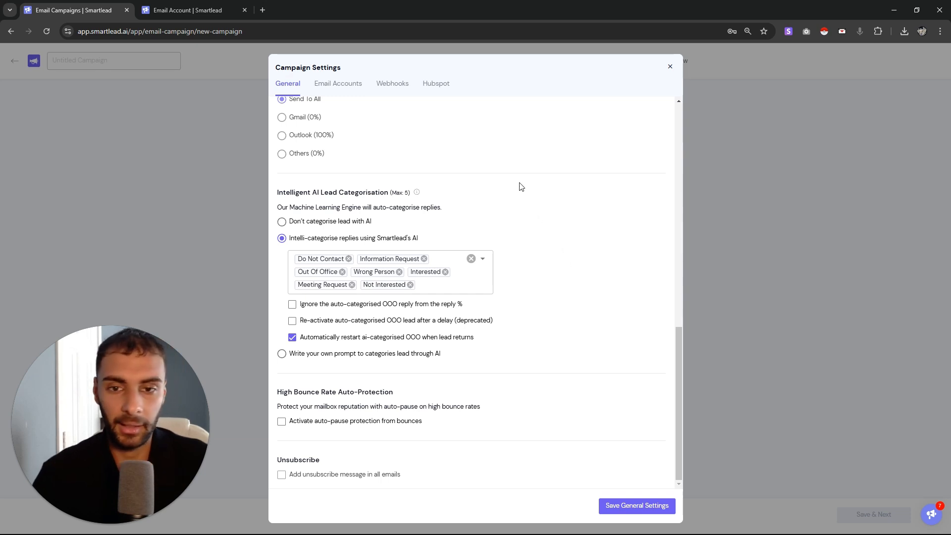
Look over the general settings and save them
{"action": "right_click", "coordinate": [383, 96]}
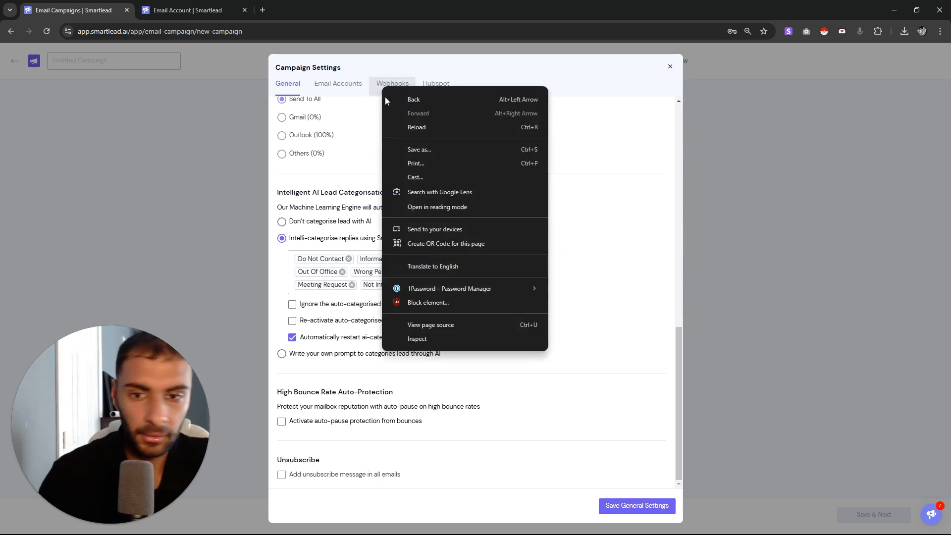
{"action": "left_click", "coordinate": [622, 118]}
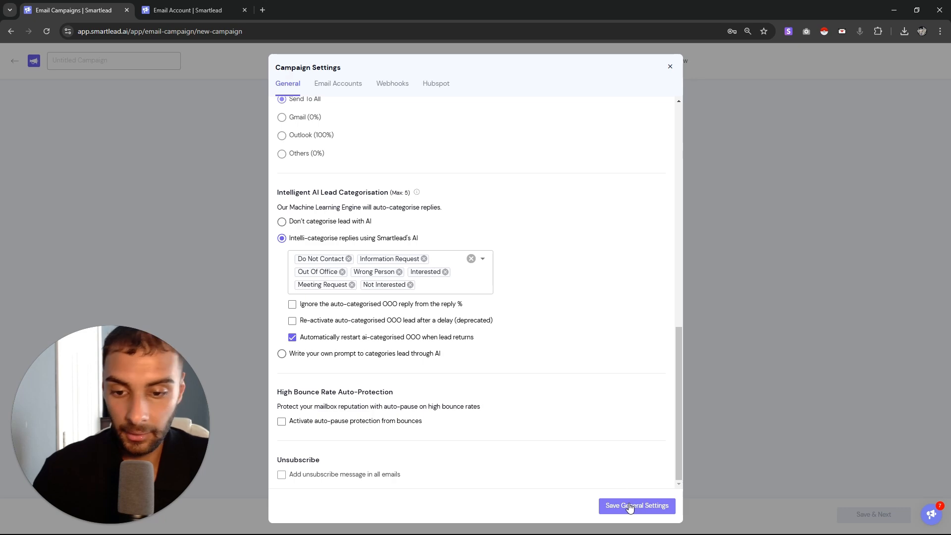
{"action": "scroll", "coordinate": [535, 402], "scroll_direction": "up", "scroll_amount": 6}
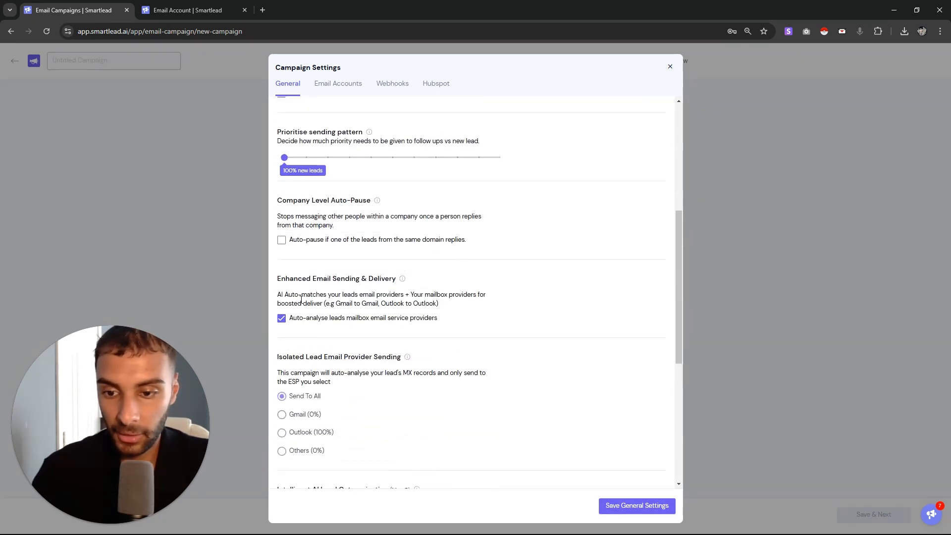
{"action": "left_click_drag", "start_coordinate": [323, 278], "coordinate": [497, 278]}
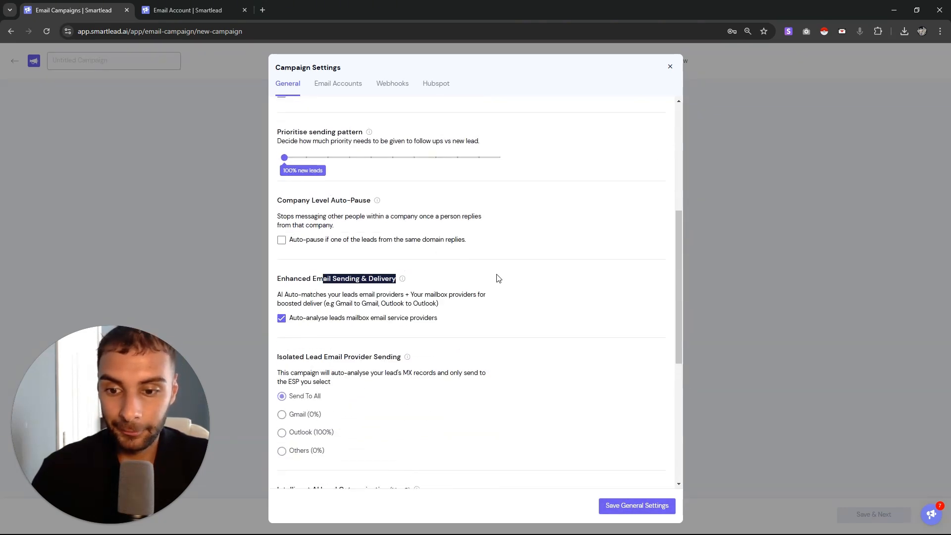
{"action": "scroll", "coordinate": [451, 291], "scroll_direction": "up", "scroll_amount": 2}
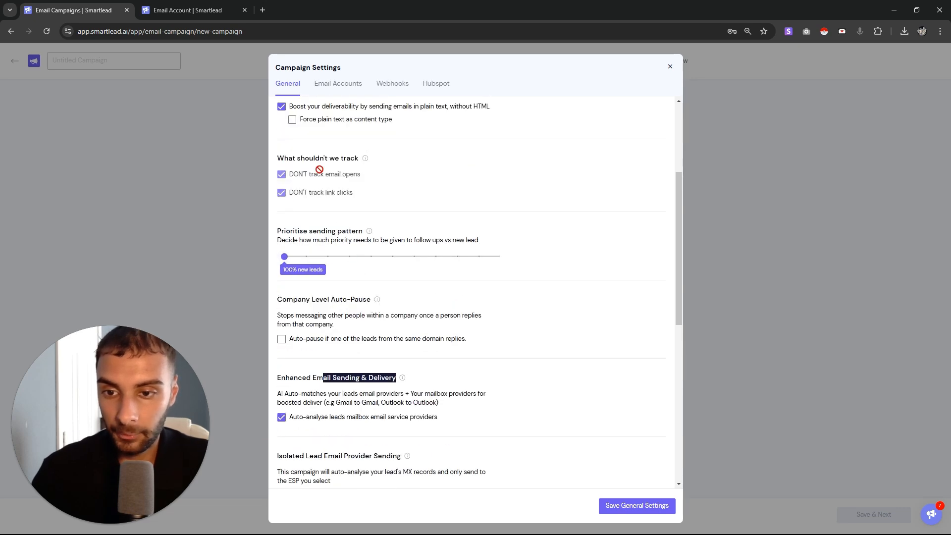
{"action": "scroll", "coordinate": [320, 170], "scroll_direction": "up", "scroll_amount": 3}
{"action": "left_click_drag", "start_coordinate": [280, 237], "coordinate": [389, 251]}
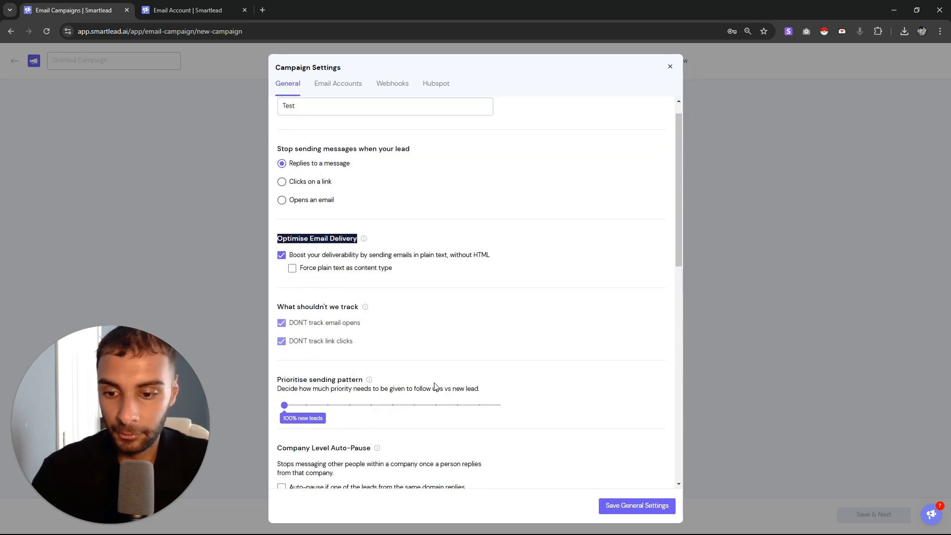
{"action": "scroll", "coordinate": [369, 379], "scroll_direction": "down", "scroll_amount": 1}
{"action": "scroll", "coordinate": [369, 379], "scroll_direction": "down", "scroll_amount": 2}
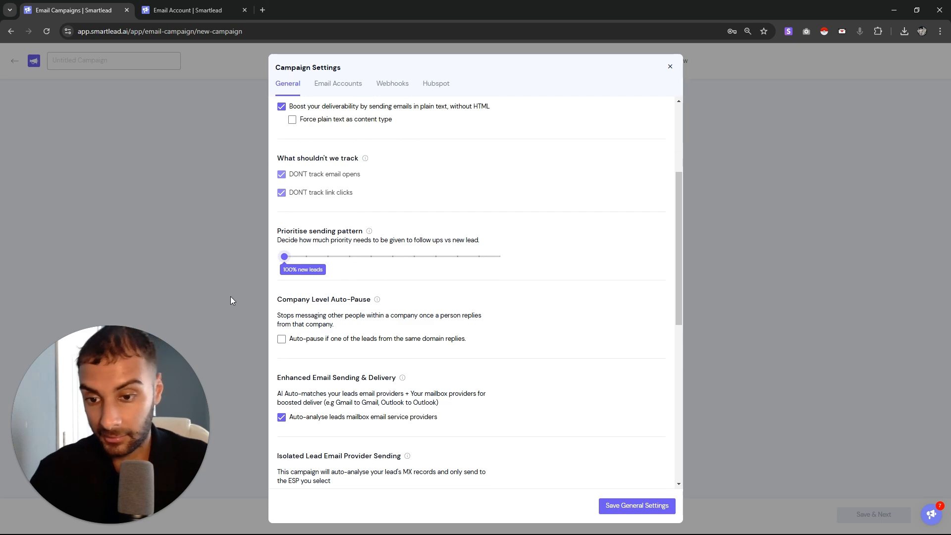
{"action": "scroll", "coordinate": [386, 376], "scroll_direction": "down", "scroll_amount": 3}
{"action": "scroll", "coordinate": [397, 391], "scroll_direction": "up", "scroll_amount": 2}
{"action": "scroll", "coordinate": [396, 394], "scroll_direction": "down", "scroll_amount": 7}
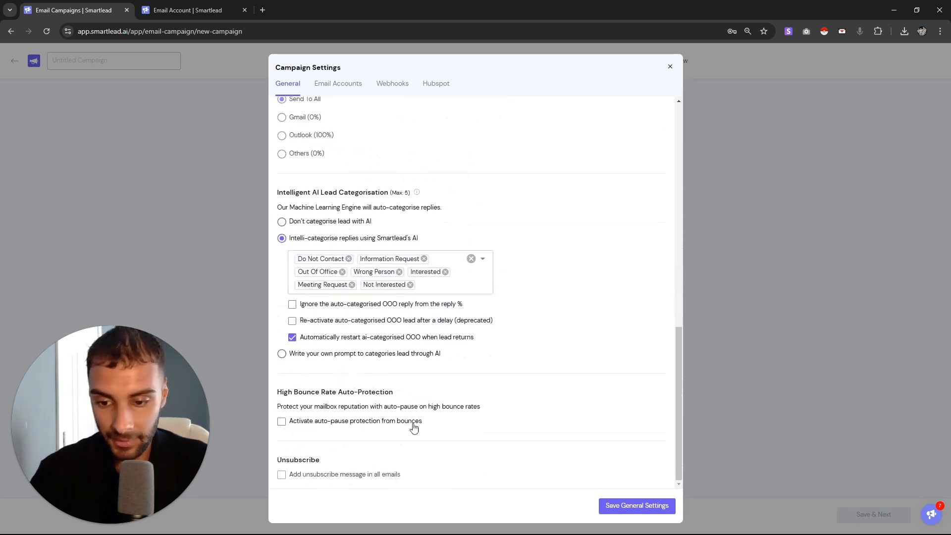
{"action": "left_click", "coordinate": [662, 504]}
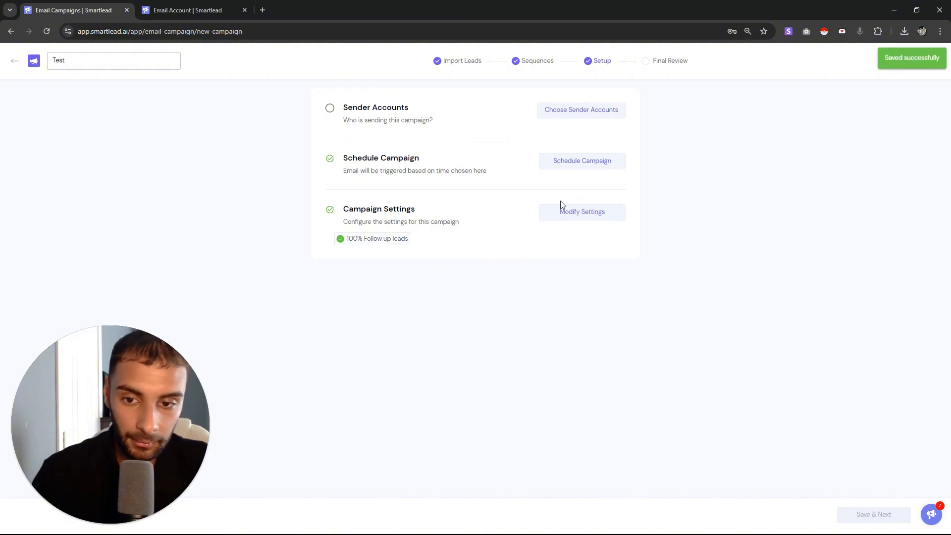
Attach the first sender account matching 'gamic' to the campaign and save it
{"action": "left_click", "coordinate": [568, 109]}
{"action": "left_click", "coordinate": [605, 116]}
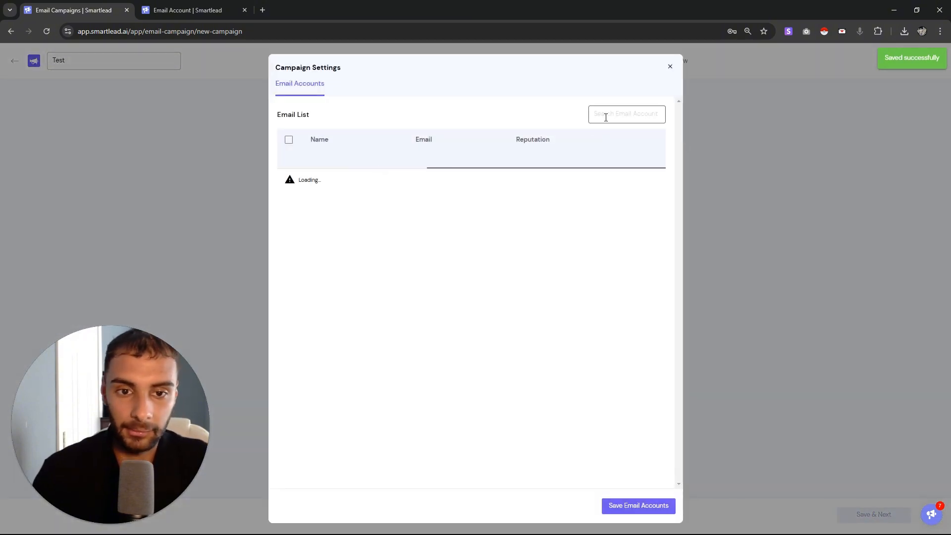
{"action": "type", "text": "gamic"}
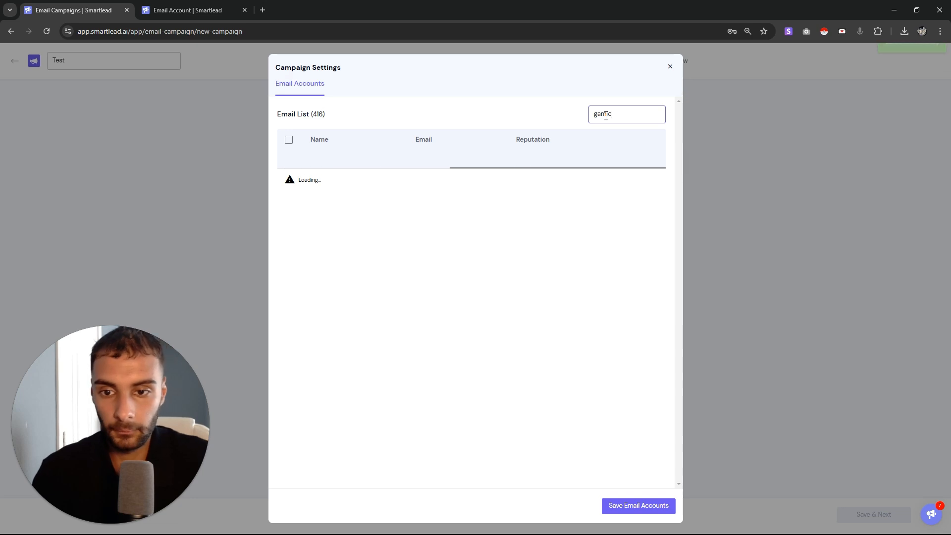
{"action": "left_click", "coordinate": [289, 158]}
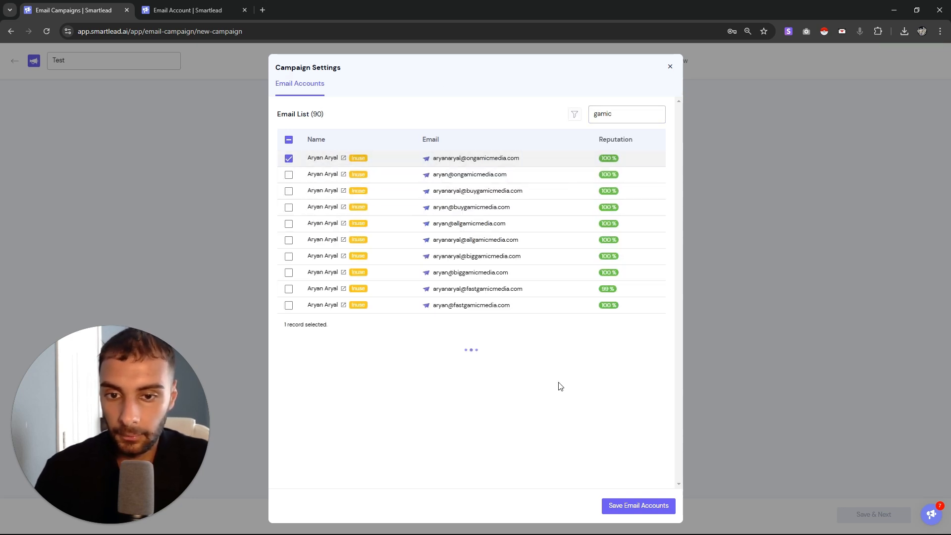
{"action": "left_click", "coordinate": [651, 501]}
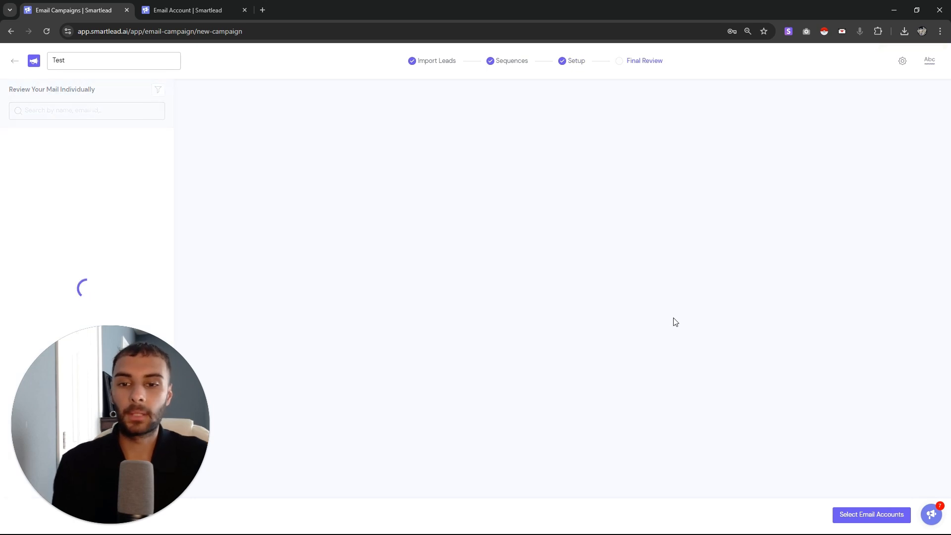
Send a test email to the prefilled recipient address
{"action": "left_click_drag", "start_coordinate": [433, 233], "coordinate": [520, 236]}
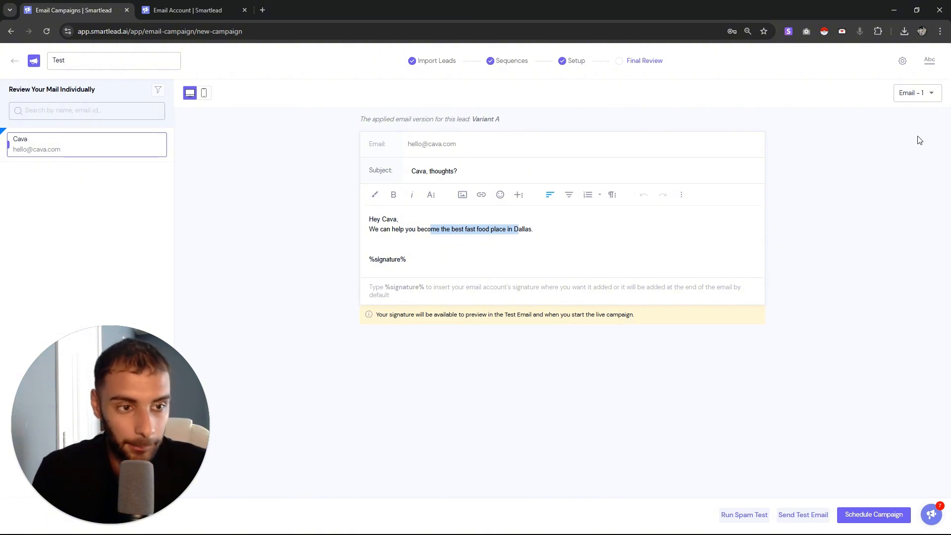
{"action": "left_click", "coordinate": [803, 514]}
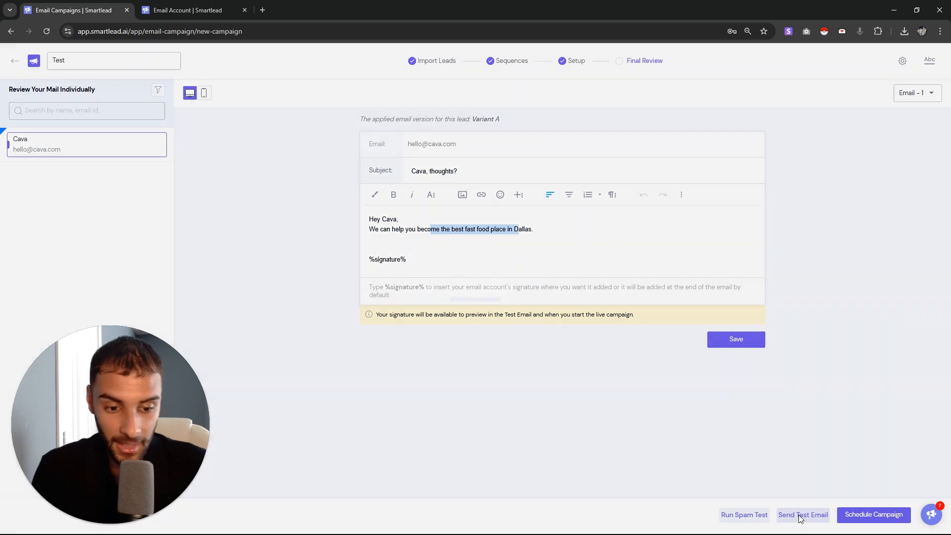
{"action": "left_click_drag", "start_coordinate": [457, 309], "coordinate": [349, 311]}
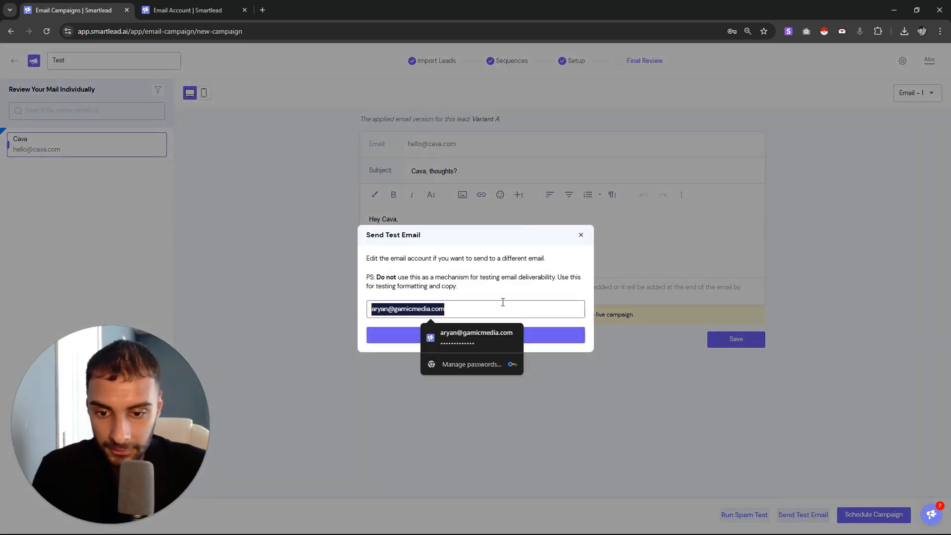
{"action": "left_click", "coordinate": [524, 291]}
{"action": "left_click", "coordinate": [583, 233]}
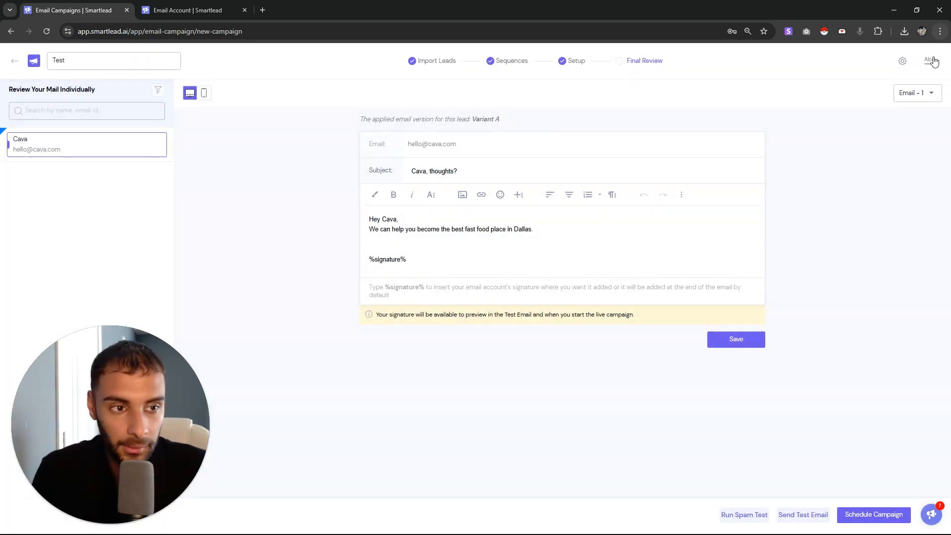
Compare readability and spam check results, where 'fast' is flagged as a word to replace
{"action": "left_click", "coordinate": [939, 69]}
{"action": "left_click_drag", "start_coordinate": [906, 156], "coordinate": [845, 129]}
{"action": "left_click", "coordinate": [894, 88]}
{"action": "left_click", "coordinate": [838, 119]}
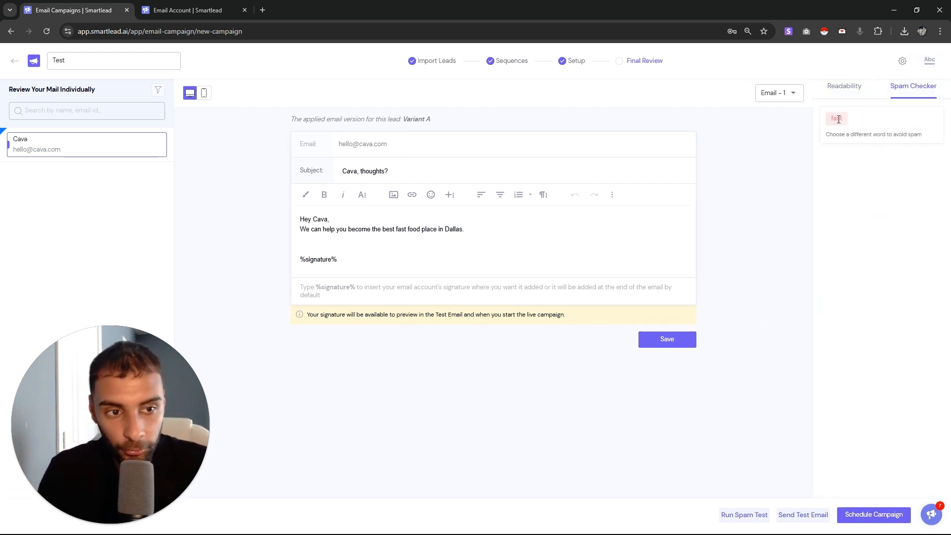
{"action": "left_click", "coordinate": [852, 93]}
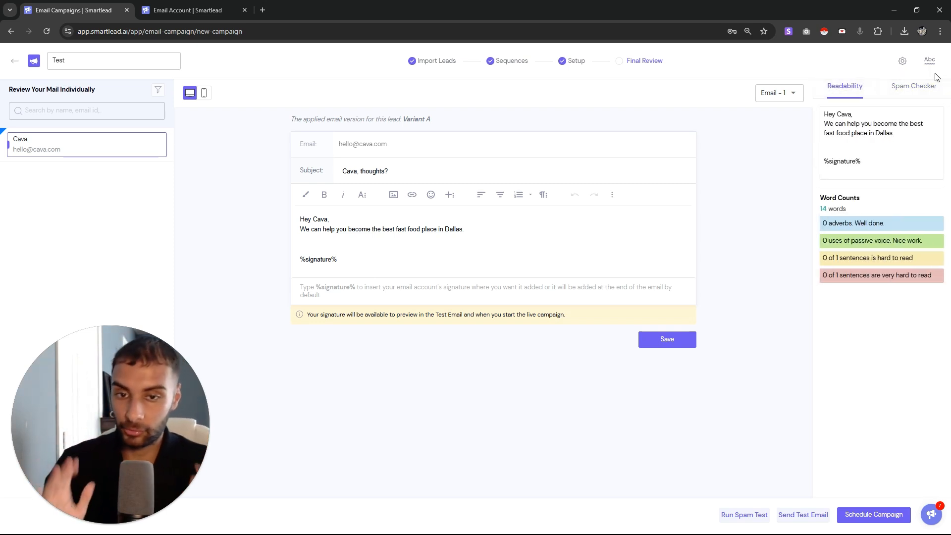
{"action": "left_click", "coordinate": [912, 89]}
{"action": "left_click", "coordinate": [845, 97]}
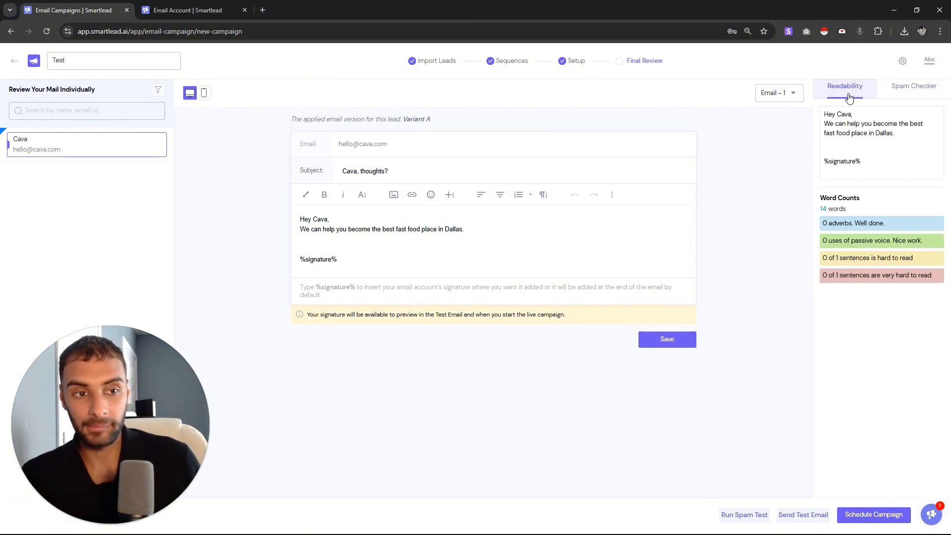
{"action": "left_click_drag", "start_coordinate": [877, 222], "coordinate": [850, 223]}
{"action": "left_click_drag", "start_coordinate": [943, 281], "coordinate": [828, 259]}
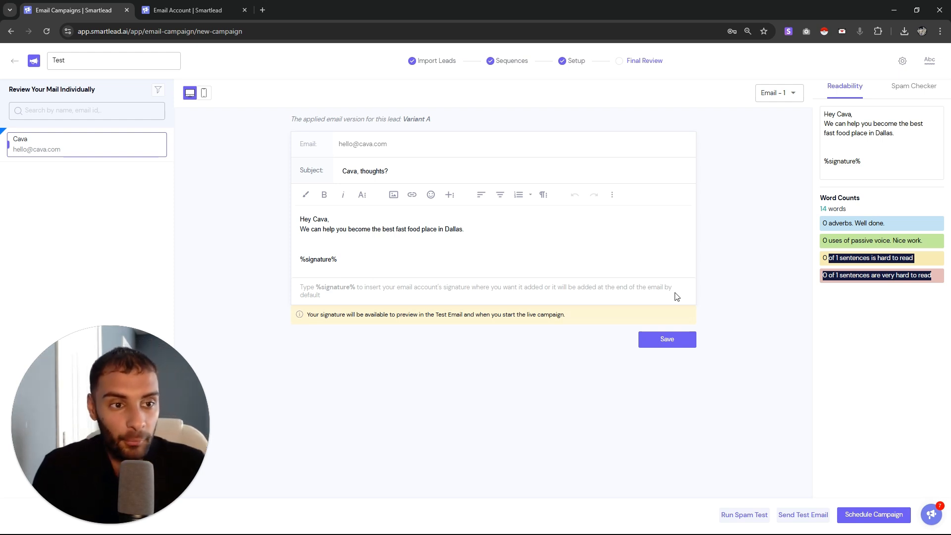
{"action": "left_click", "coordinate": [910, 86]}
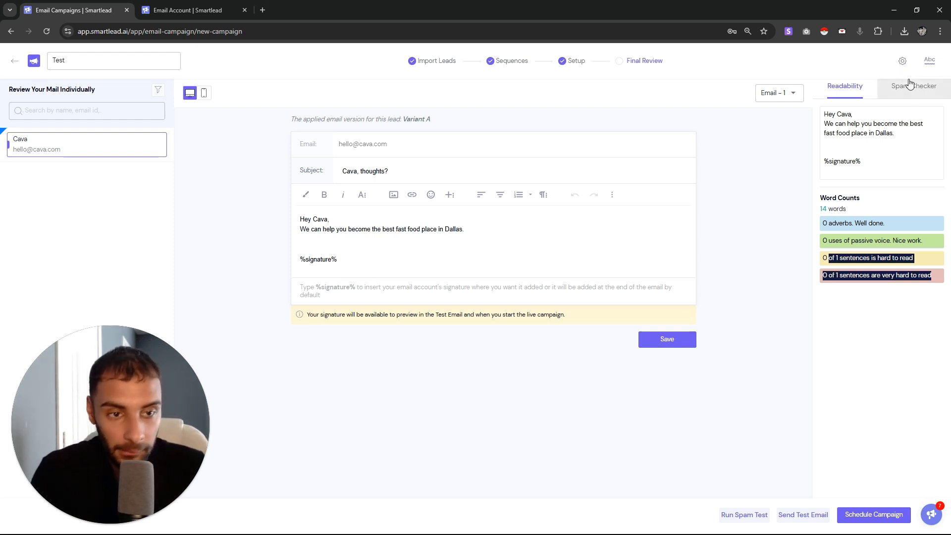
{"action": "left_click", "coordinate": [13, 65]}
In the Master Inbox, mark the Cava lead's Catering Rag thread as Not Interested
{"action": "left_click", "coordinate": [63, 100]}
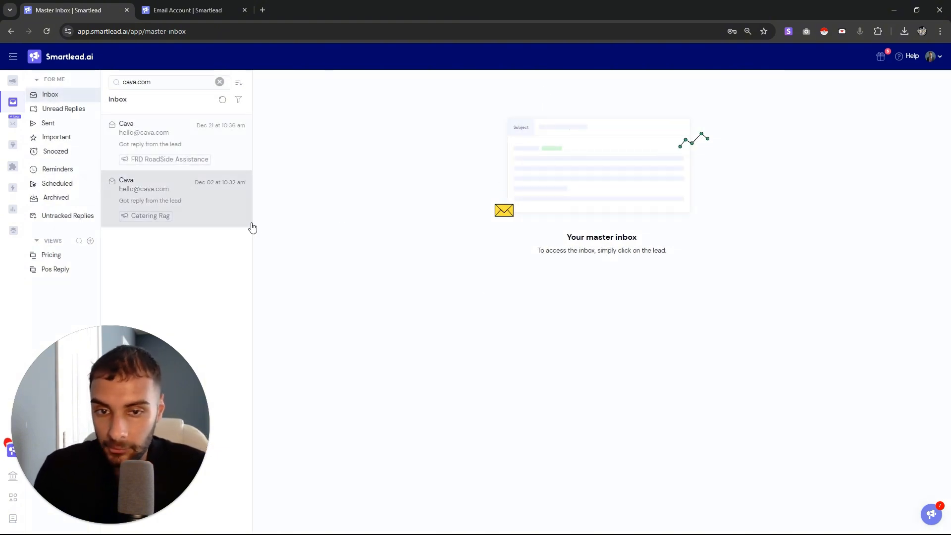
{"action": "left_click", "coordinate": [191, 211]}
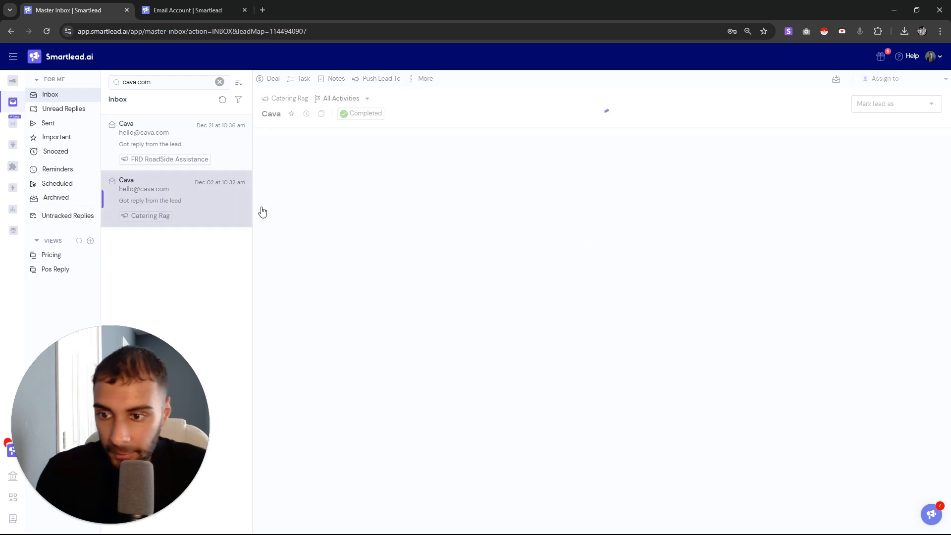
{"action": "left_click", "coordinate": [905, 105]}
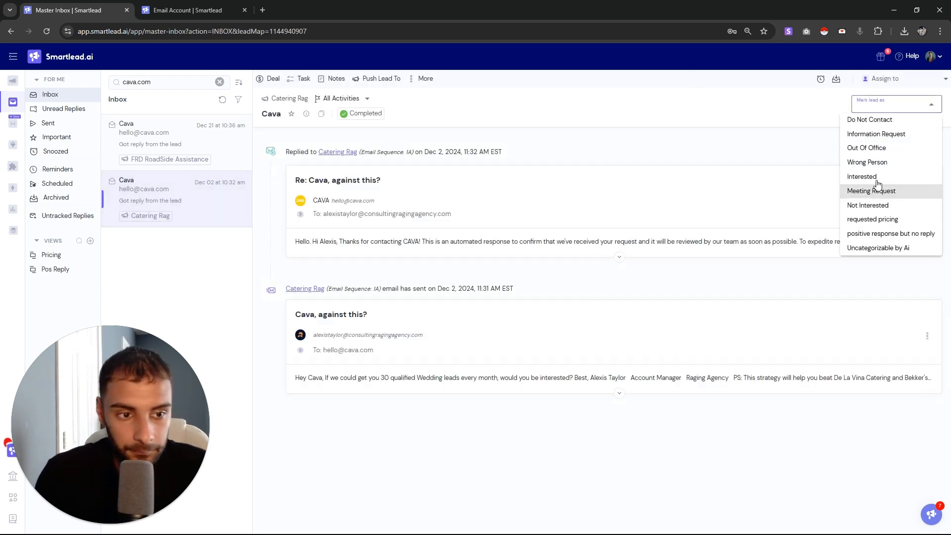
{"action": "left_click", "coordinate": [876, 206]}
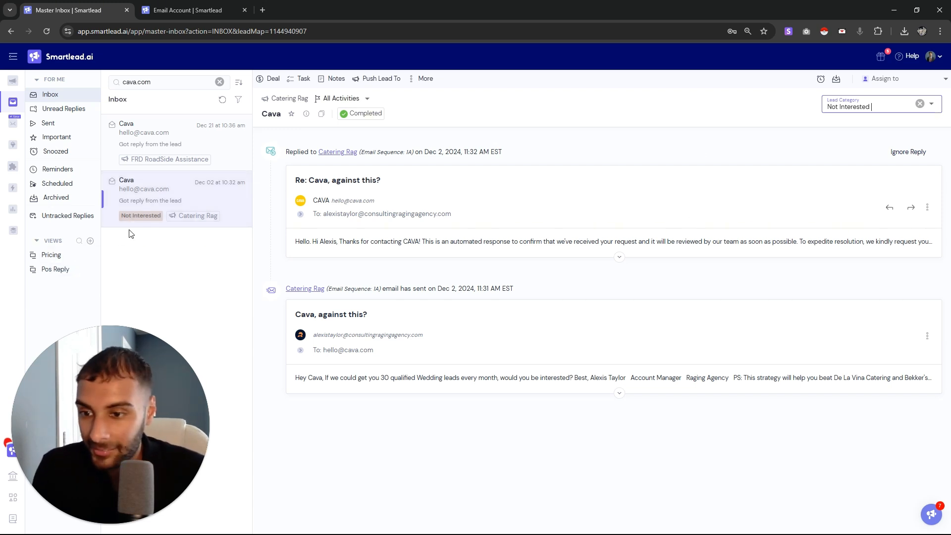
{"action": "left_click_drag", "start_coordinate": [120, 216], "coordinate": [202, 278]}
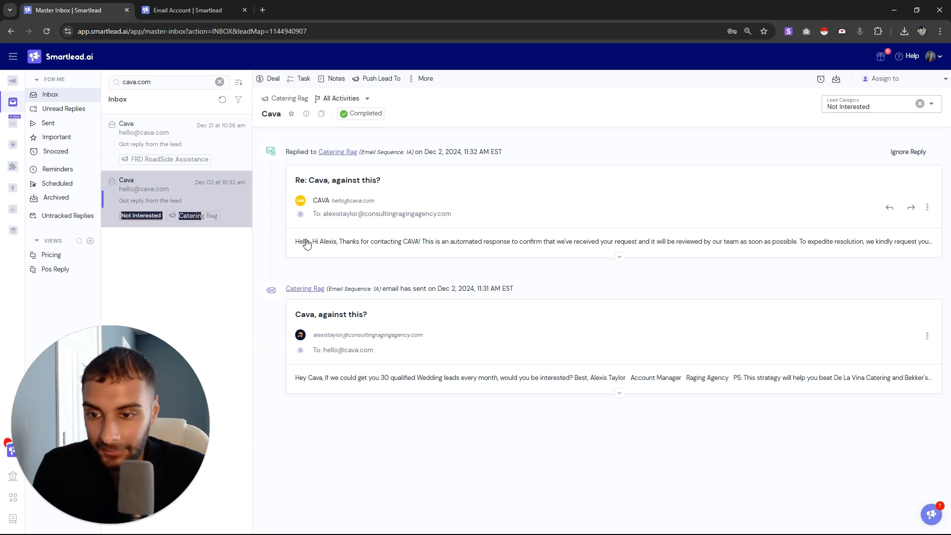
Expand Cava's reply and the original sent email to read the full thread
{"action": "left_click", "coordinate": [361, 243]}
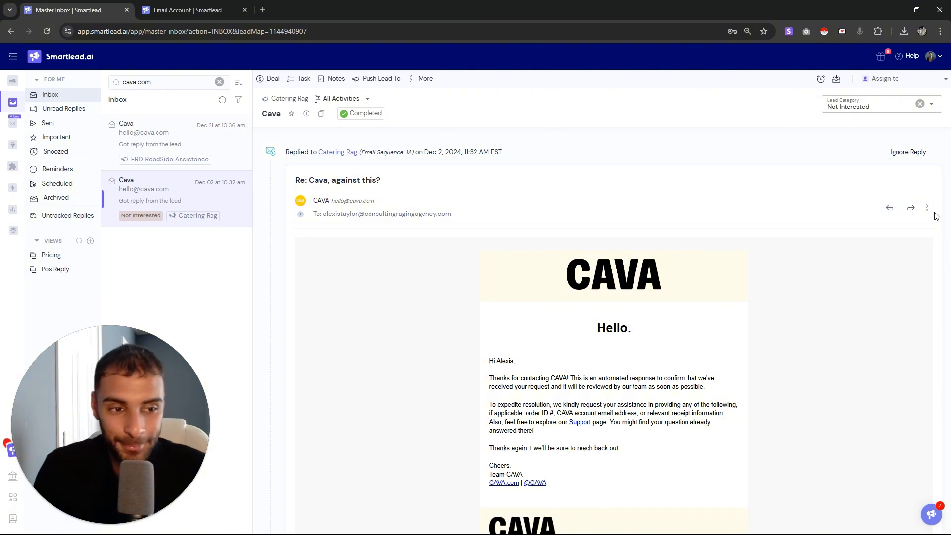
{"action": "scroll", "coordinate": [539, 248], "scroll_direction": "down", "scroll_amount": 5}
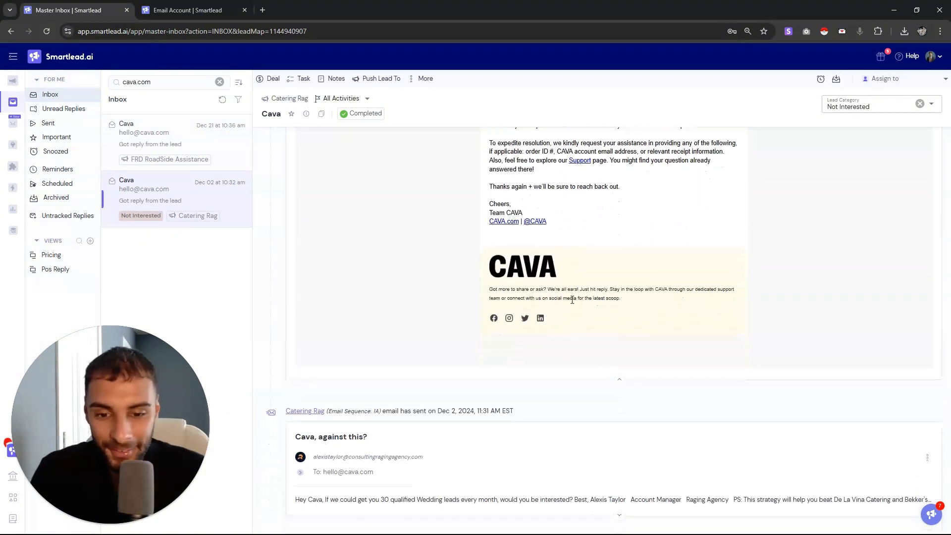
{"action": "left_click", "coordinate": [418, 501]}
{"action": "scroll", "coordinate": [439, 446], "scroll_direction": "up", "scroll_amount": 5}
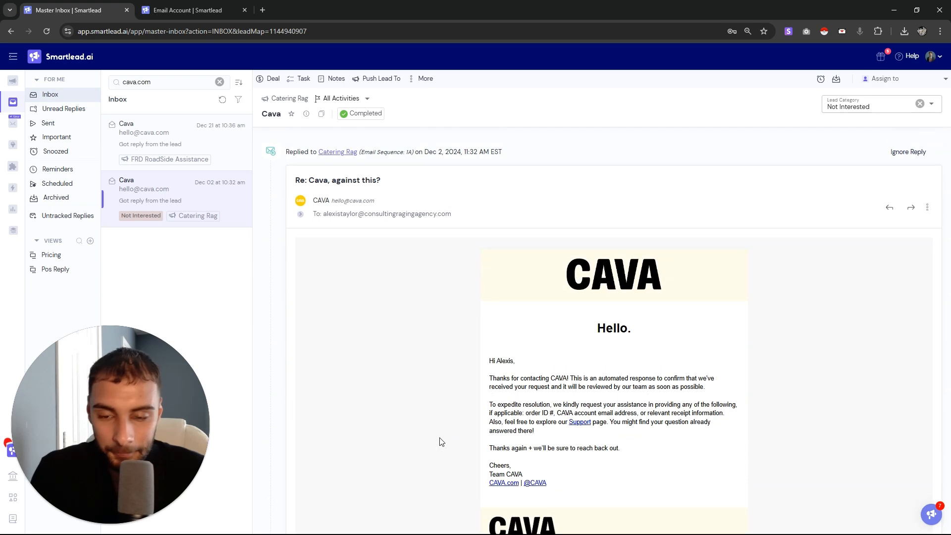
{"action": "scroll", "coordinate": [439, 443], "scroll_direction": "down", "scroll_amount": 6}
{"action": "scroll", "coordinate": [445, 436], "scroll_direction": "up", "scroll_amount": 6}
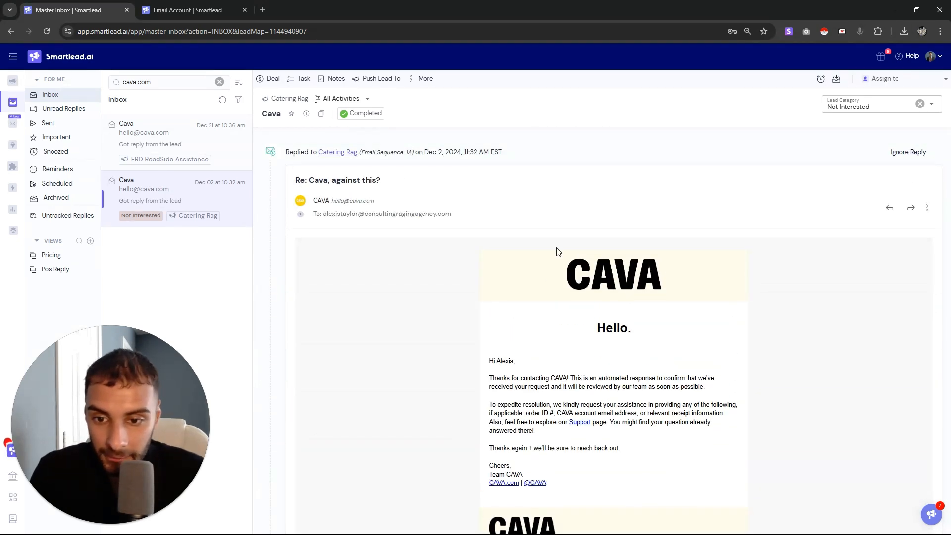
{"action": "left_click_drag", "start_coordinate": [559, 252], "coordinate": [331, 215]}
{"action": "scroll", "coordinate": [558, 284], "scroll_direction": "down", "scroll_amount": 3}
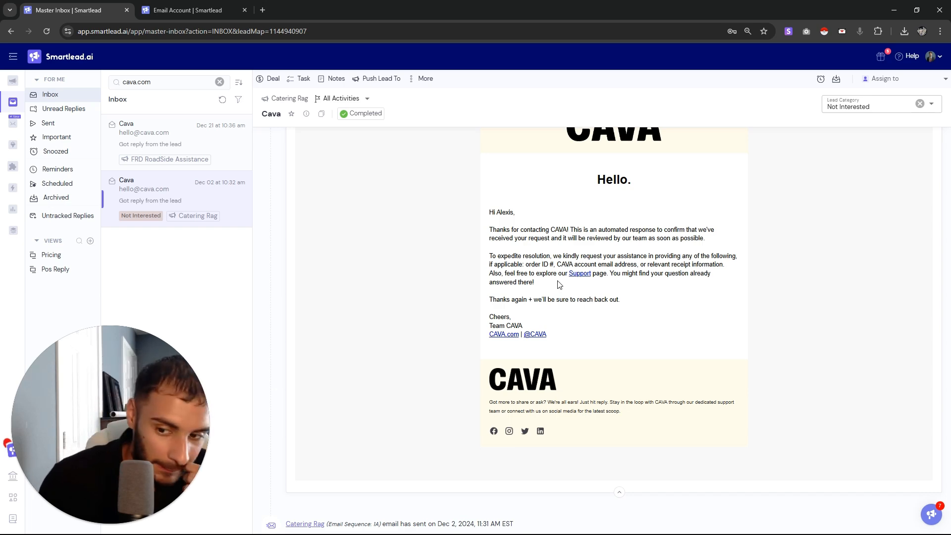
{"action": "scroll", "coordinate": [563, 223], "scroll_direction": "up", "scroll_amount": 3}
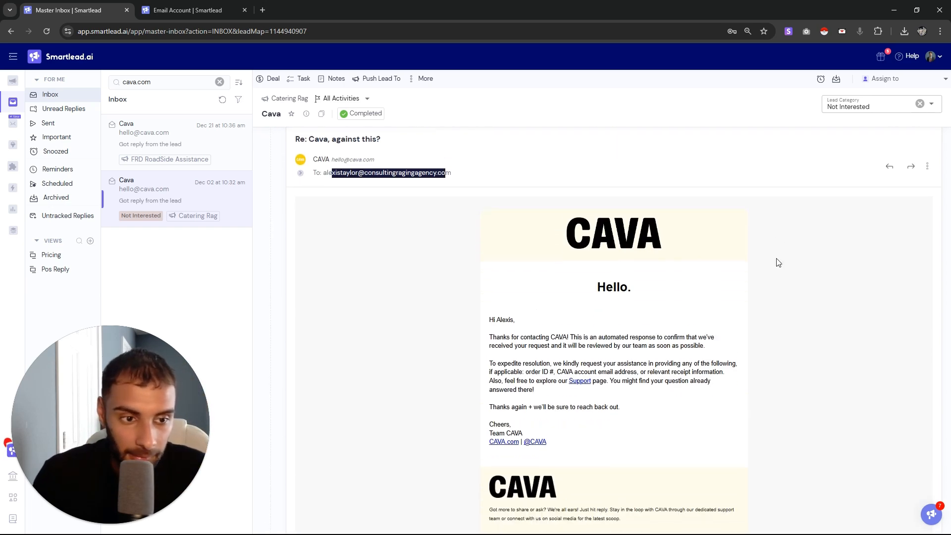
{"action": "scroll", "coordinate": [859, 220], "scroll_direction": "down", "scroll_amount": 1}
Type and delete practice text in a reply to Cava, then close it unsent
{"action": "left_click", "coordinate": [891, 158]}
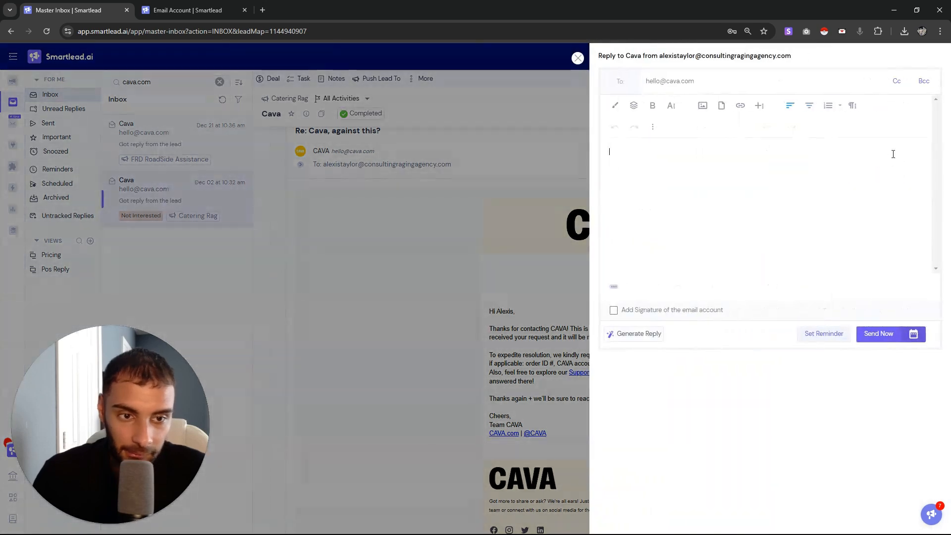
{"action": "type", "text": "qwheqwheuqwheuqw"}
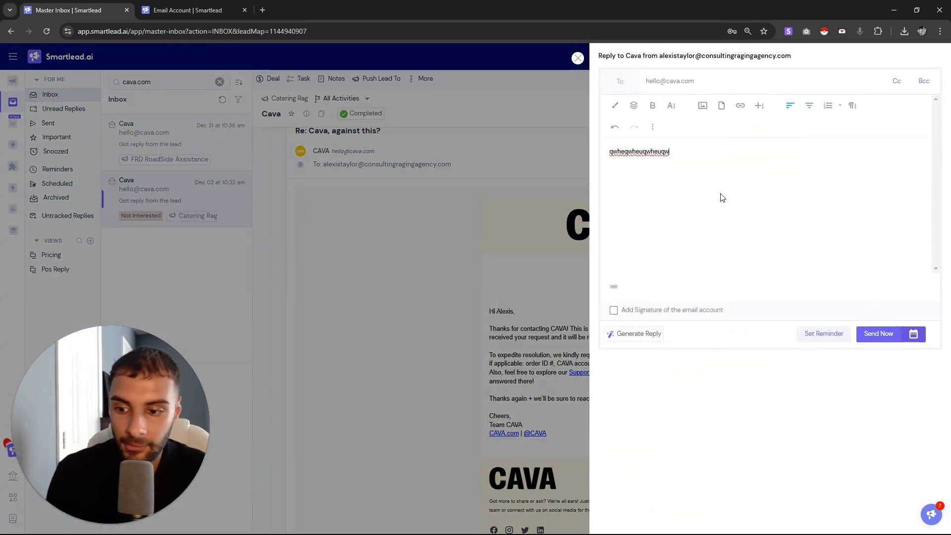
{"action": "key", "text": "ctrl+a"}
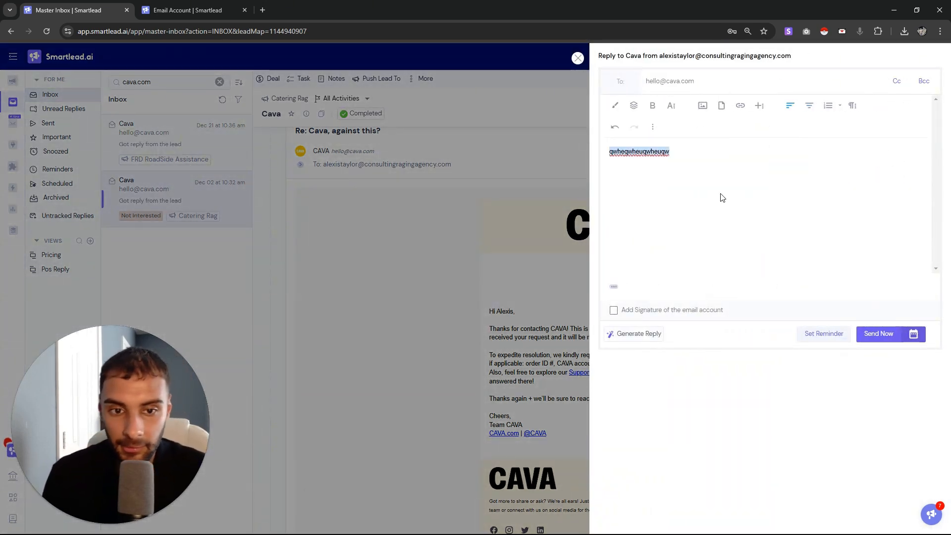
{"action": "key", "text": "BackSpace"}
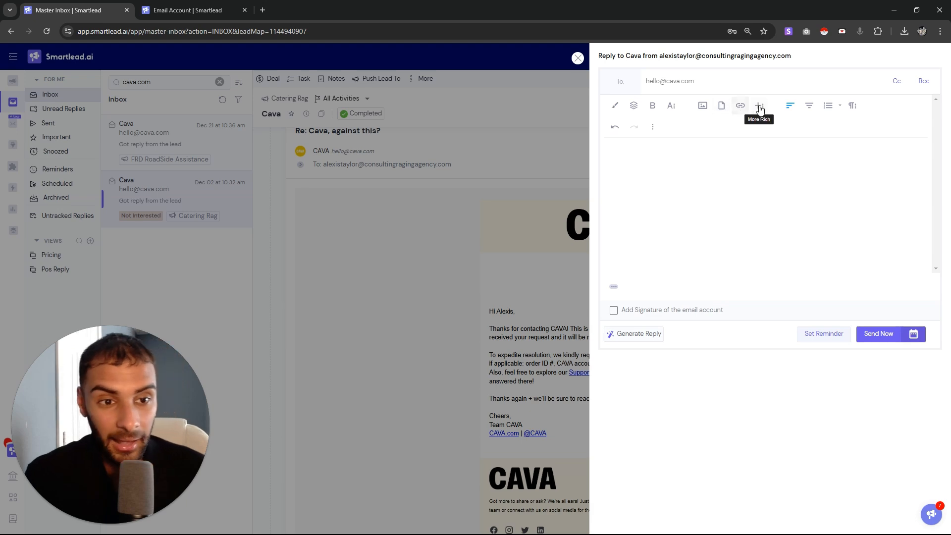
{"action": "left_click", "coordinate": [578, 58]}
{"action": "left_click_drag", "start_coordinate": [752, 419], "coordinate": [491, 274]}
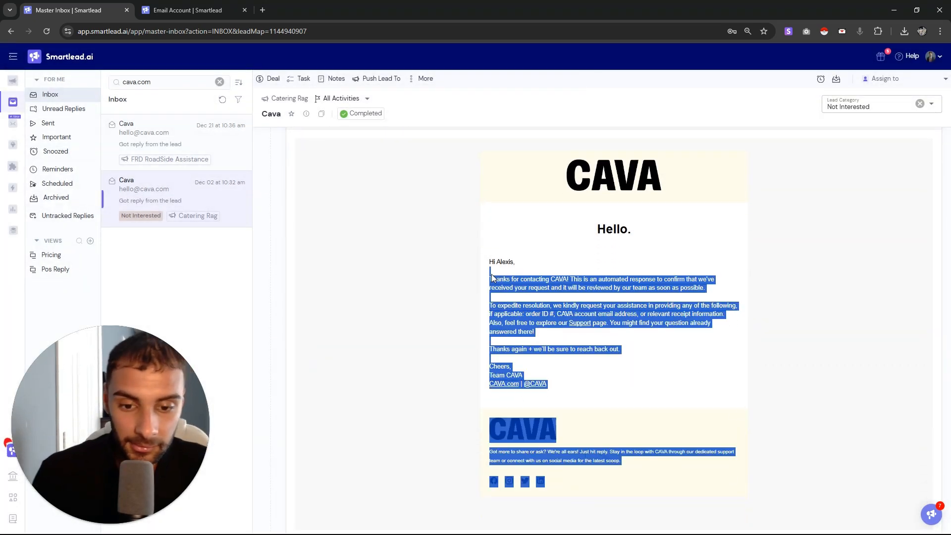
{"action": "left_click", "coordinate": [506, 281]}
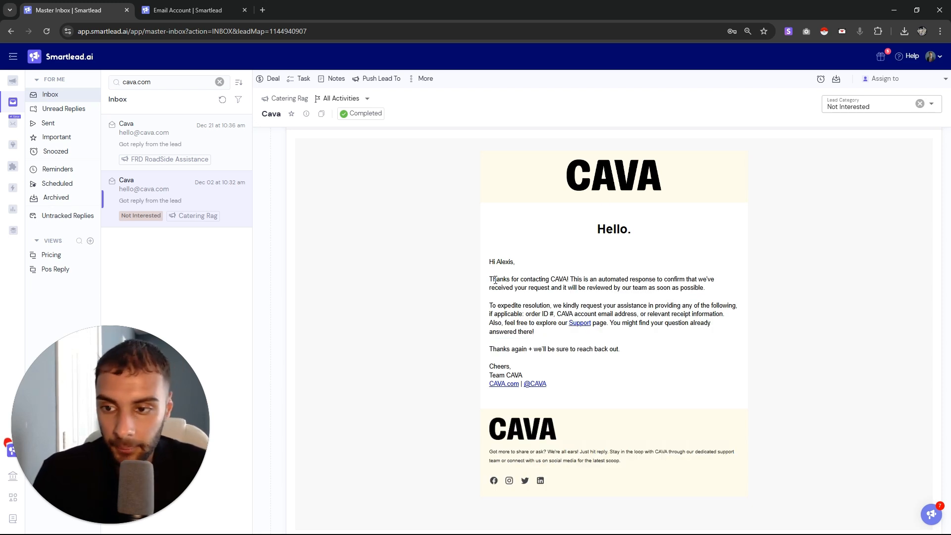
Dismiss the API error alert and go to Email Campaigns in the email account tab
{"action": "left_click", "coordinate": [849, 110]}
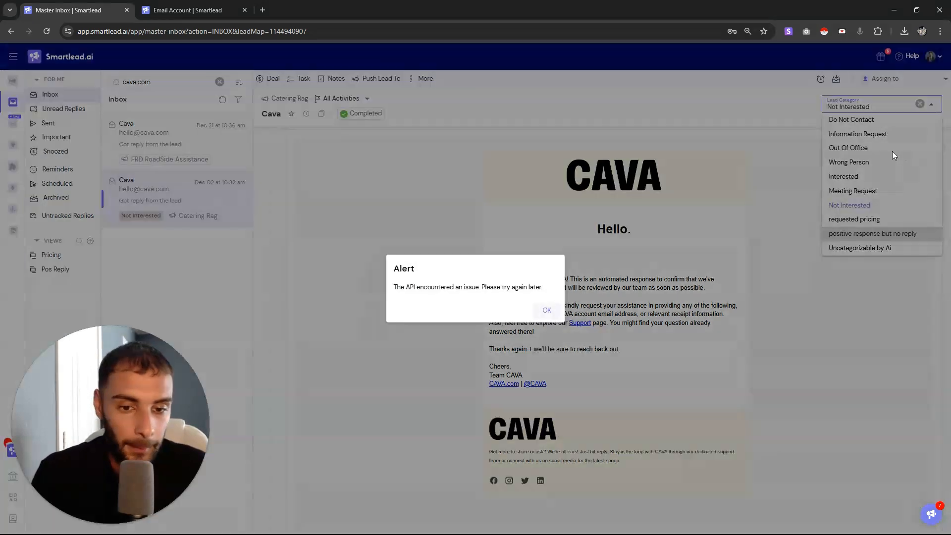
{"action": "left_click", "coordinate": [551, 308]}
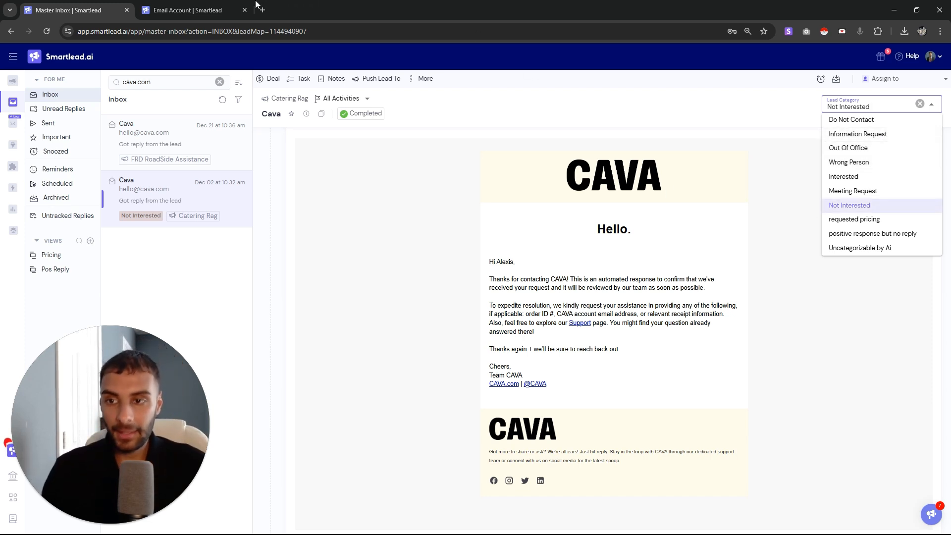
{"action": "left_click", "coordinate": [223, 7]}
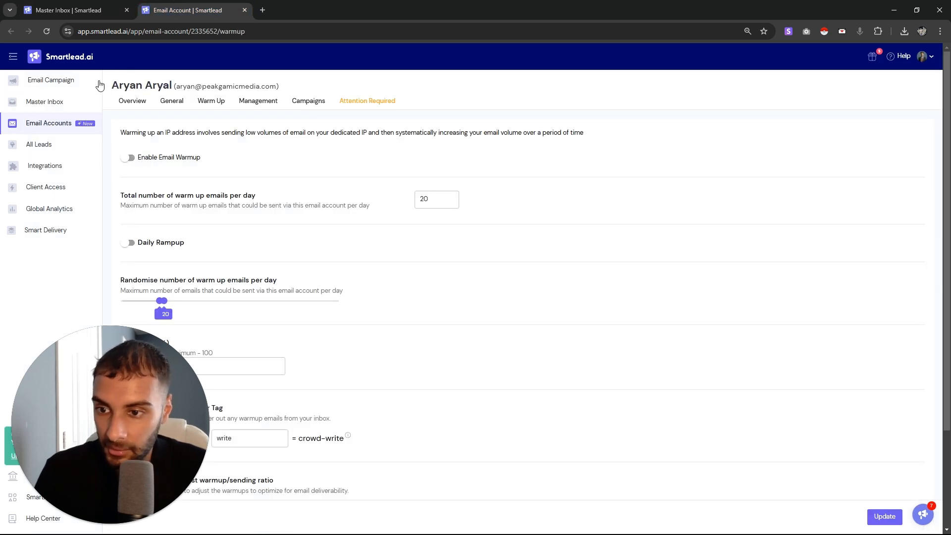
{"action": "left_click", "coordinate": [50, 82]}
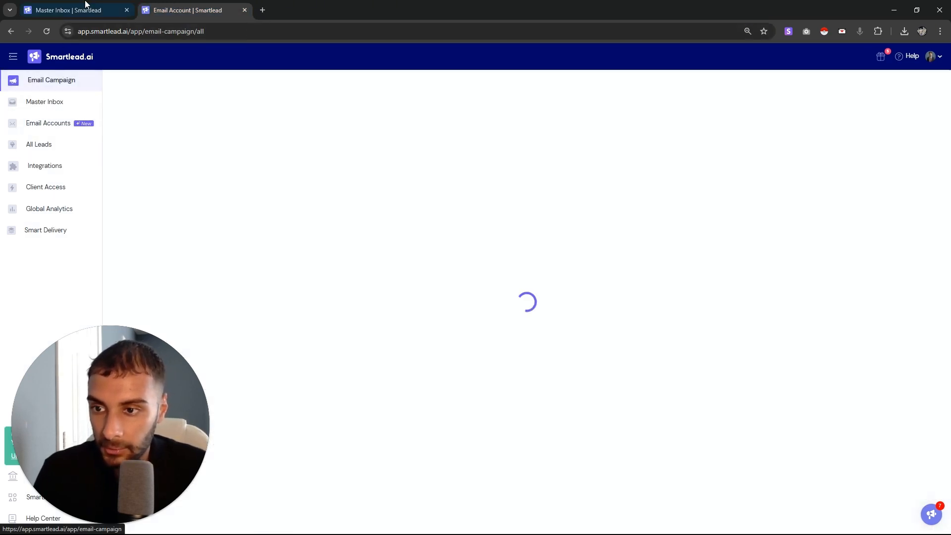